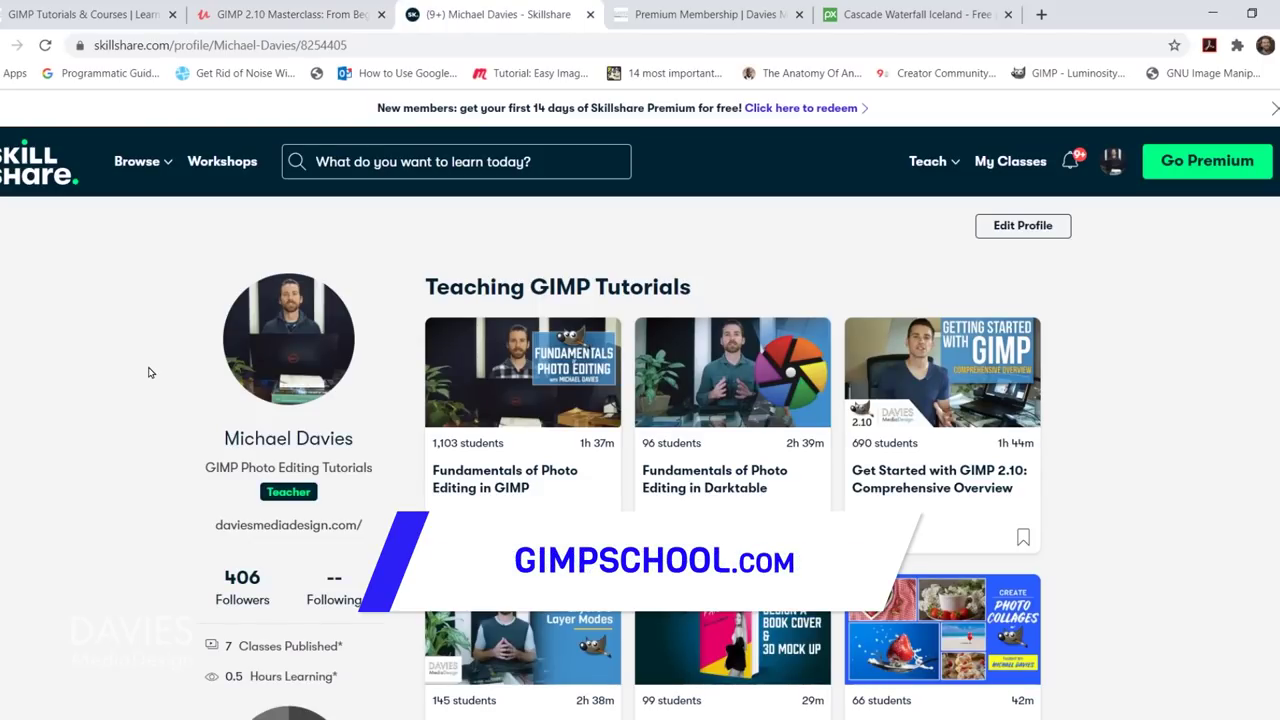
Cycle past the Premium Membership page to the Pixabay 'Cascade Waterfall Iceland' photo page.
key("ctrl+Tab")
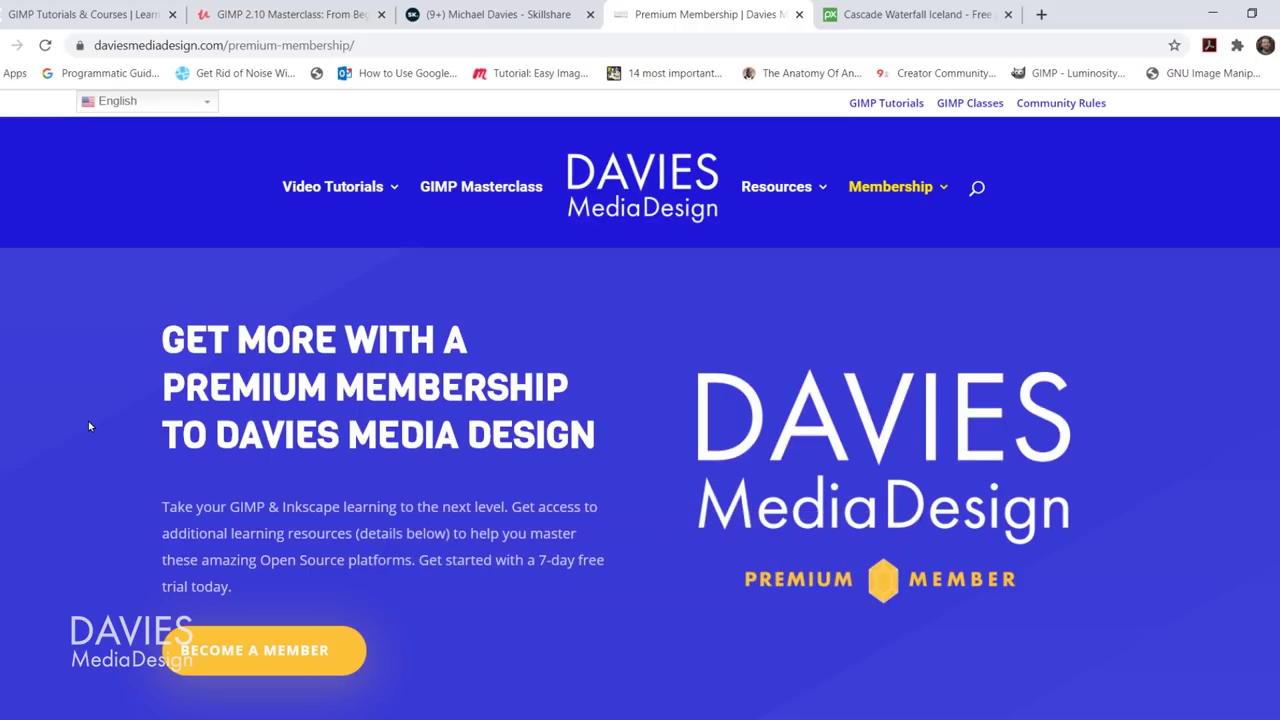
key("ctrl+Tab")
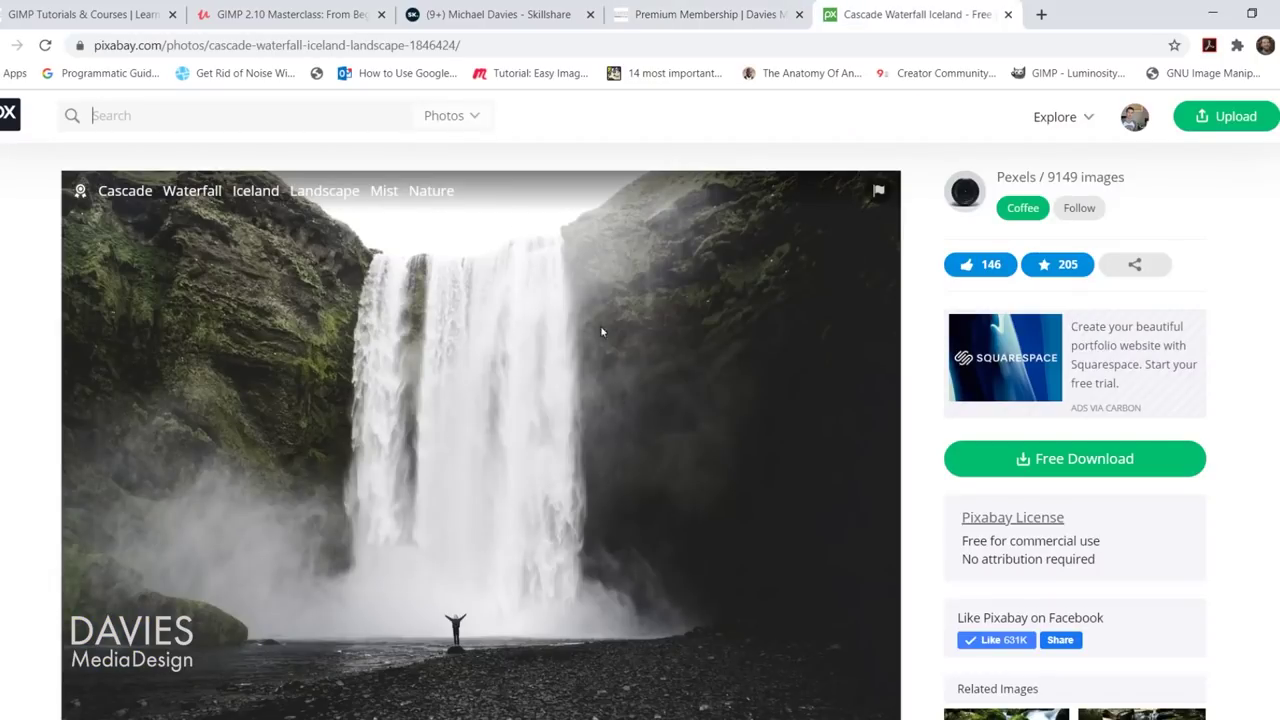
Choose the 1280×853 download size for the Cascade Waterfall photo.
scroll(640, 404, "down", 1)
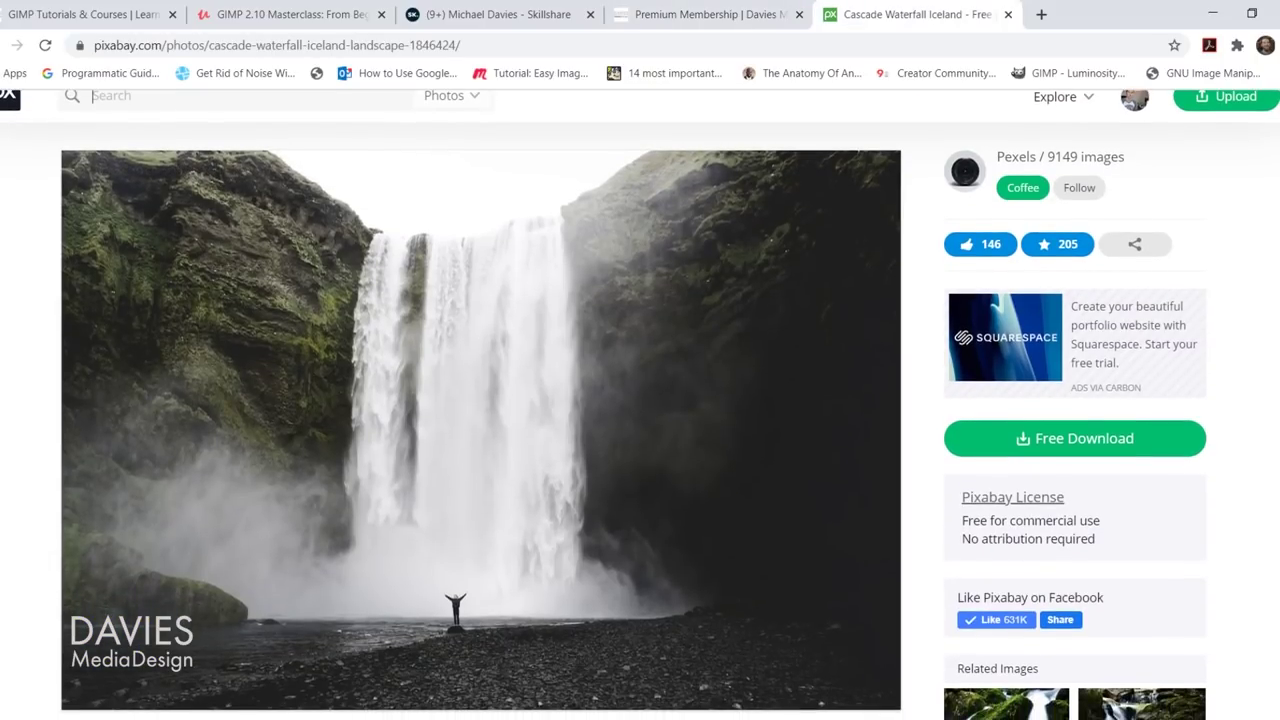
scroll(640, 404, "down", 1)
left_click(1138, 432)
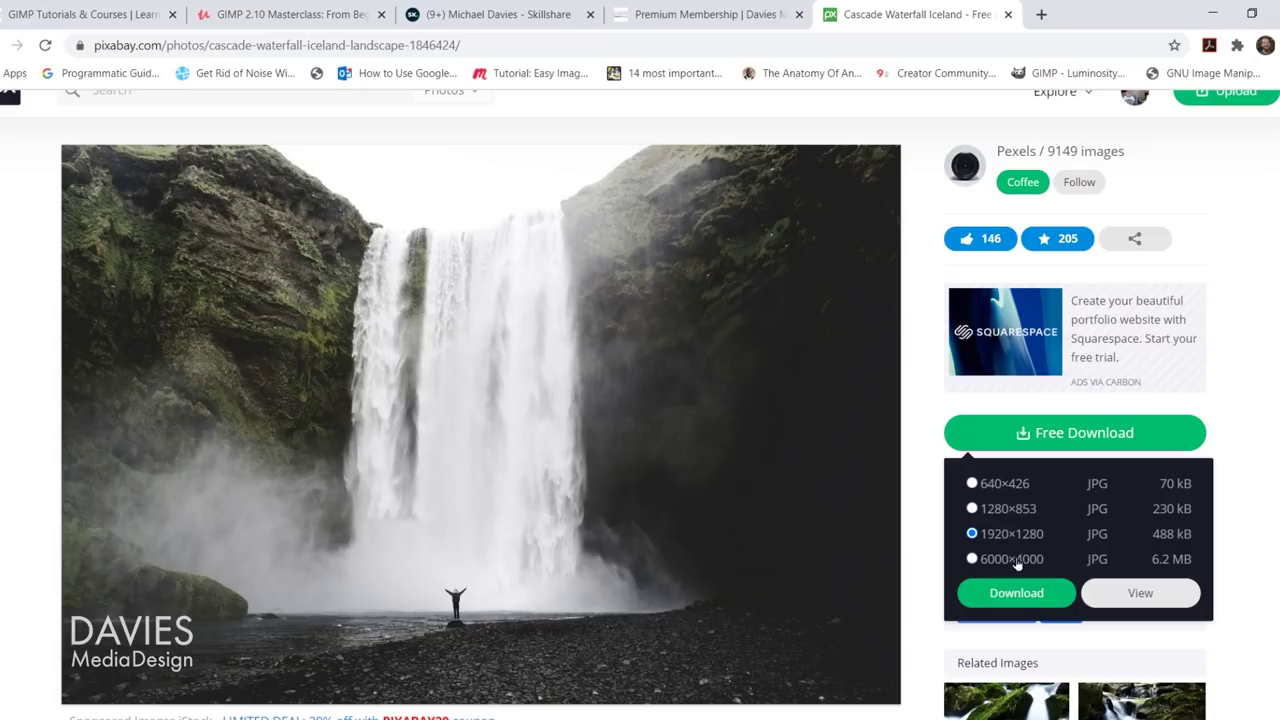
left_click(1025, 514)
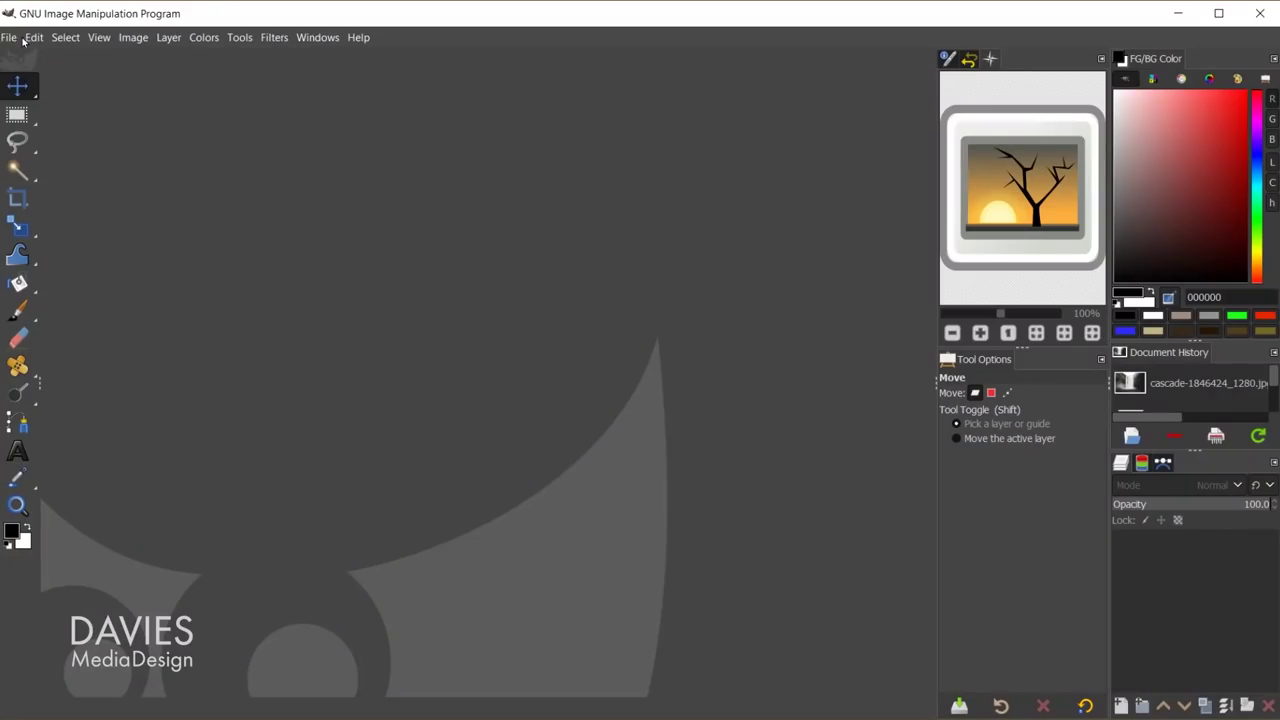
Open cascade-1846424_1280.jpg from recent files and duplicate its layer.
left_click(9, 38)
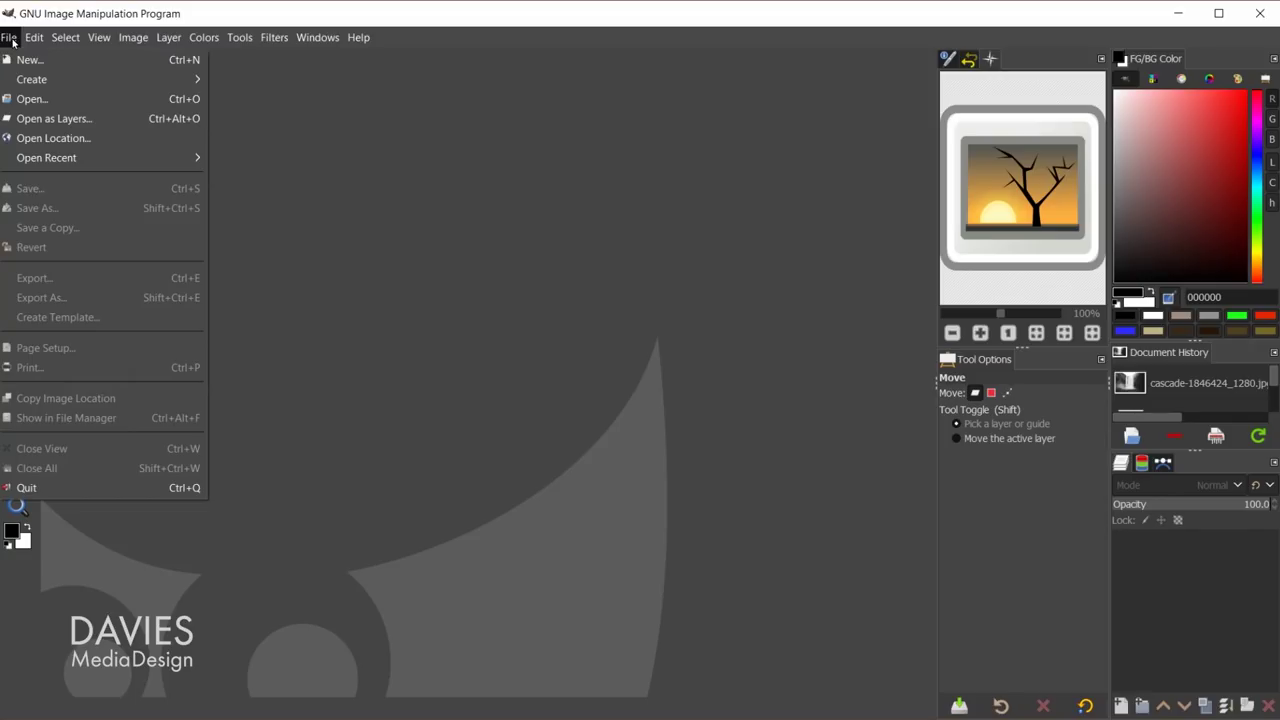
mouse_move(47, 160)
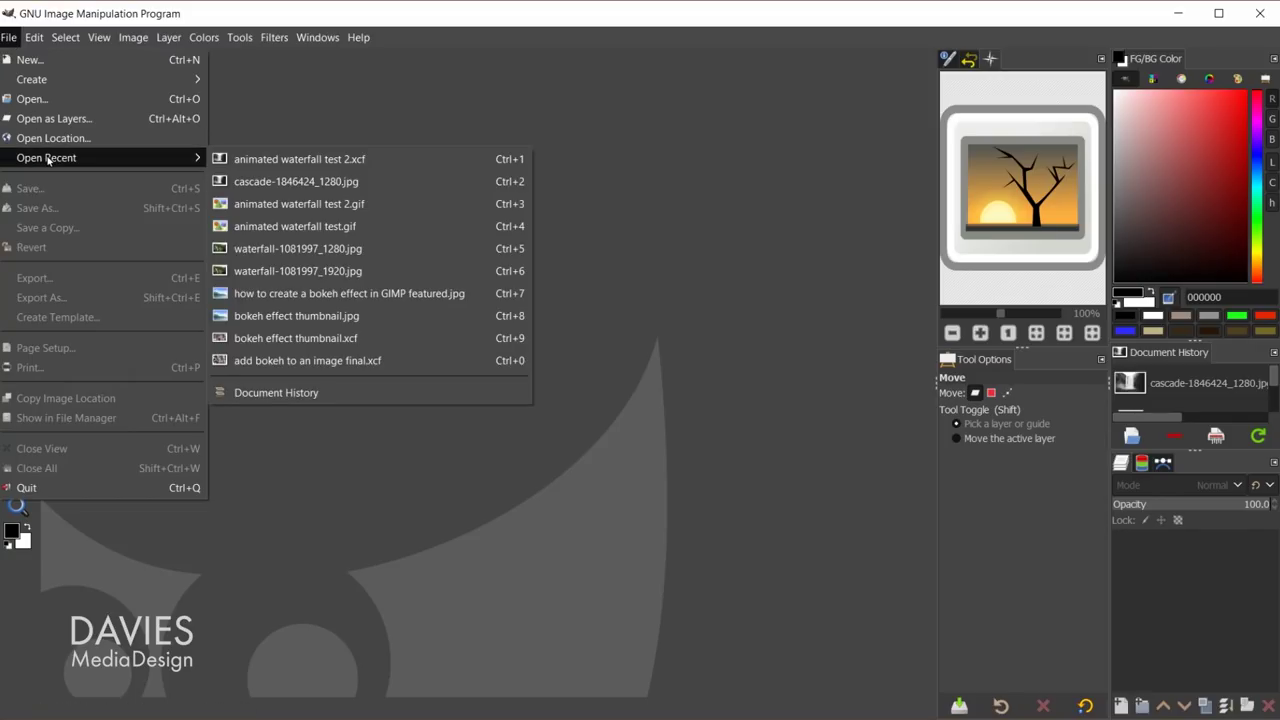
left_click(312, 183)
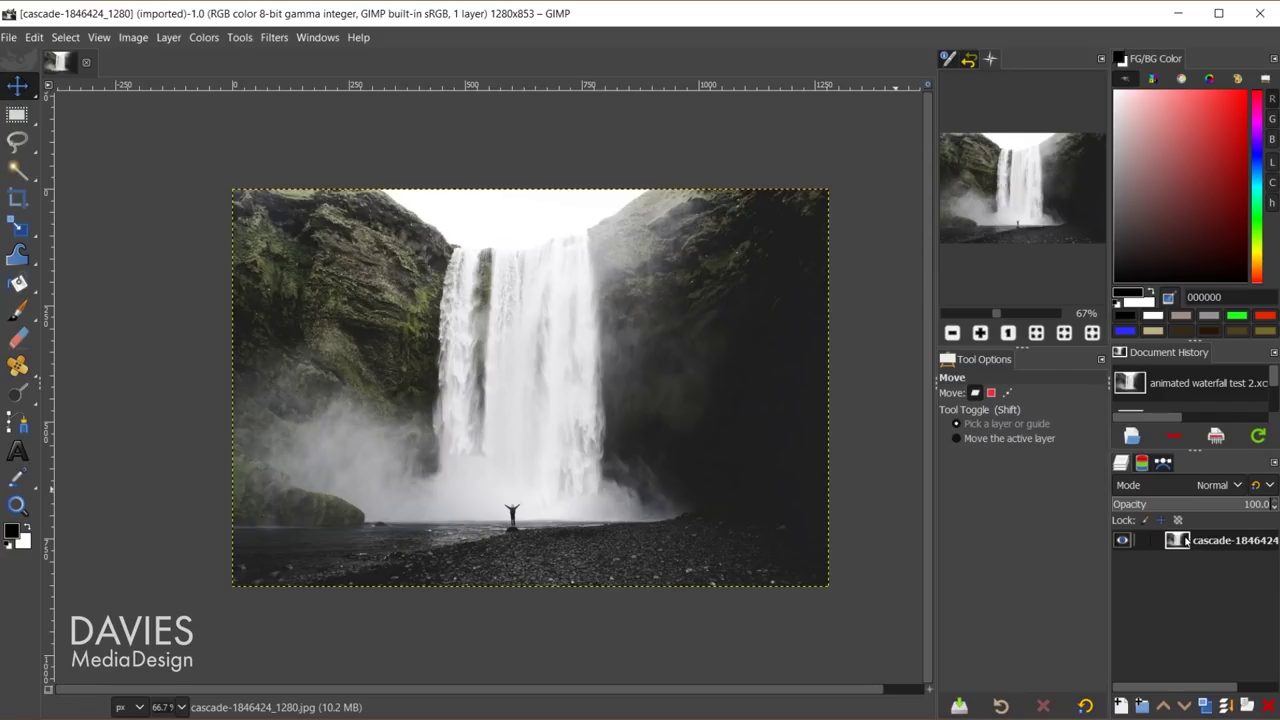
left_click(1205, 706)
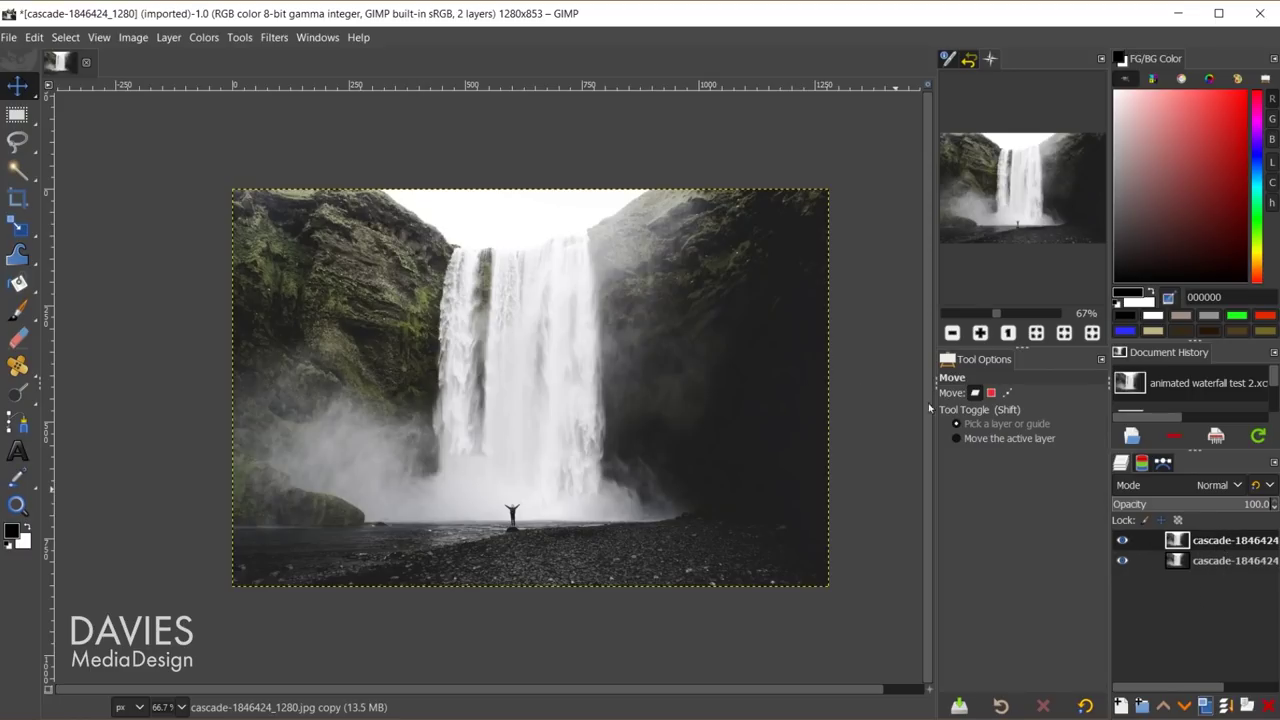
left_click(273, 38)
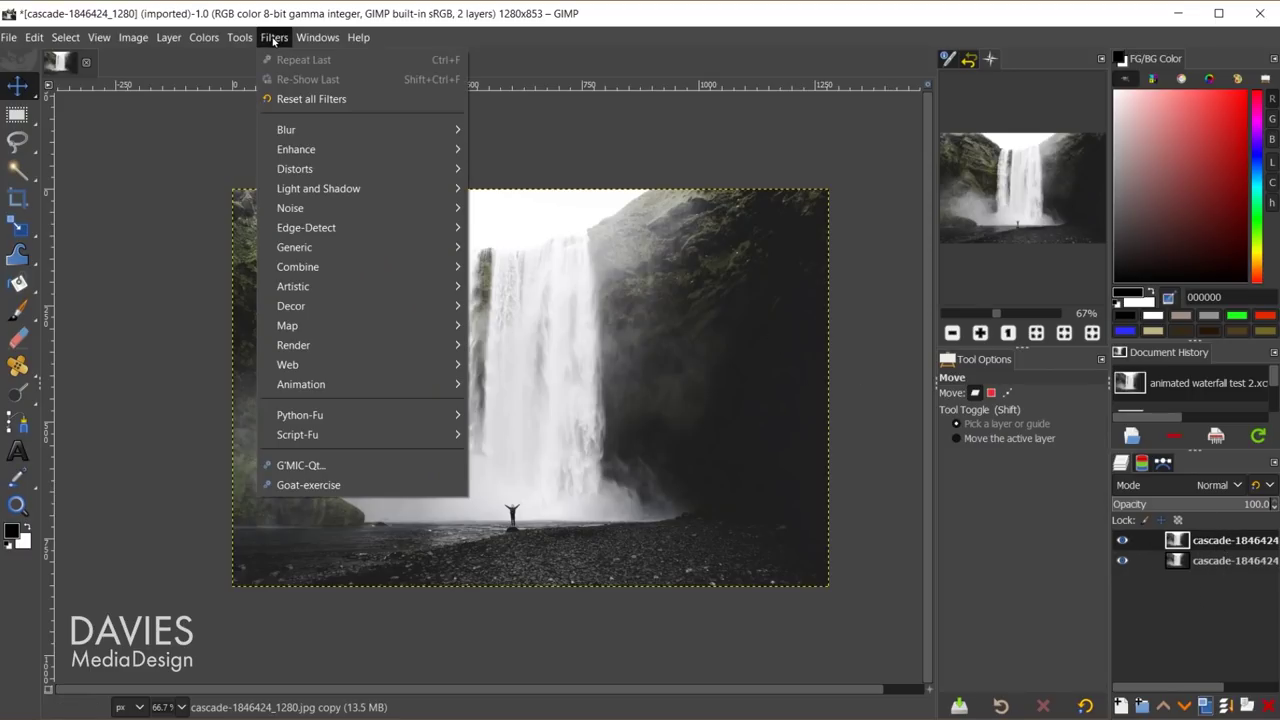
Launch G'MIC-Qt, search 'mor' and select the Morph [Interactive] filter.
left_click(310, 468)
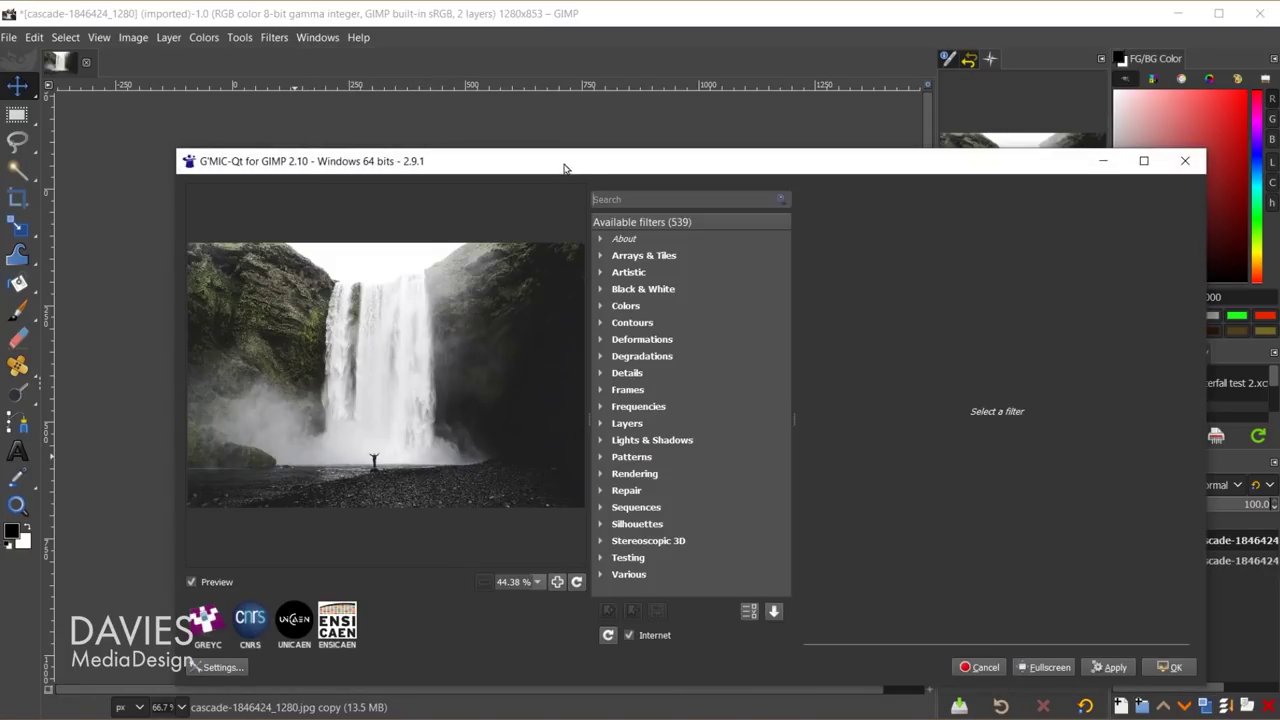
left_click_drag(565, 165, 543, 71)
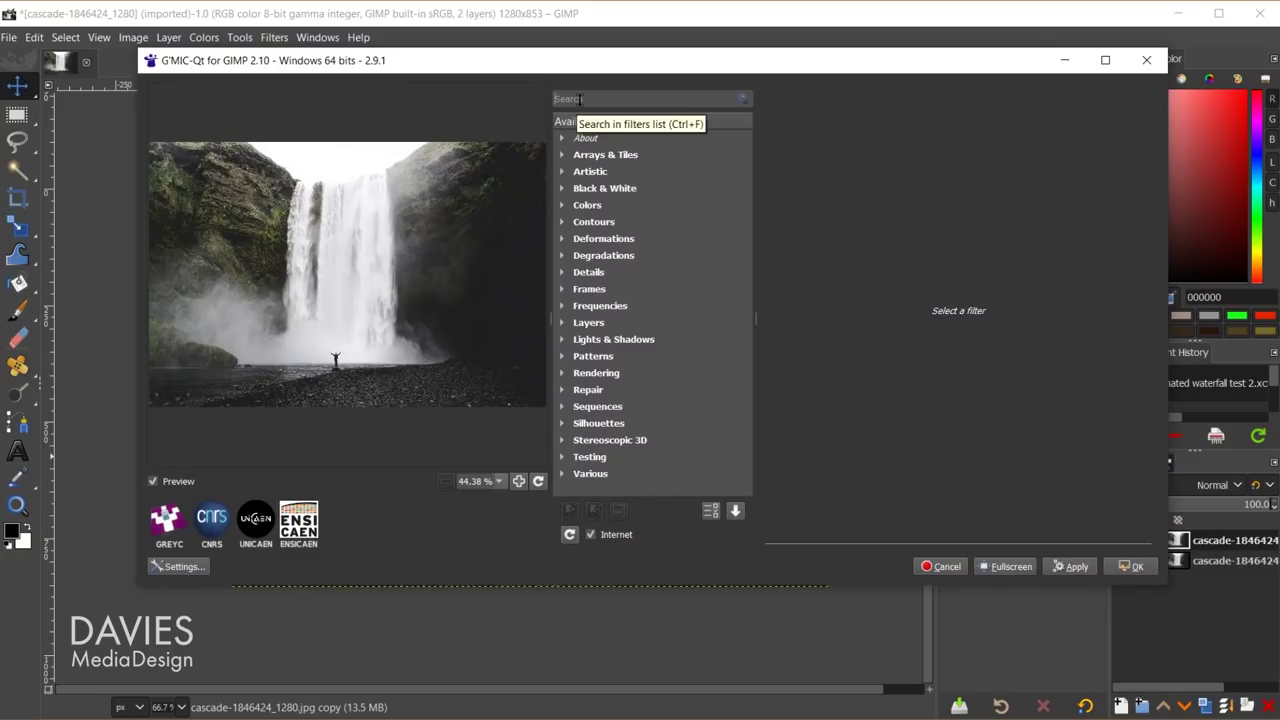
type("morph")
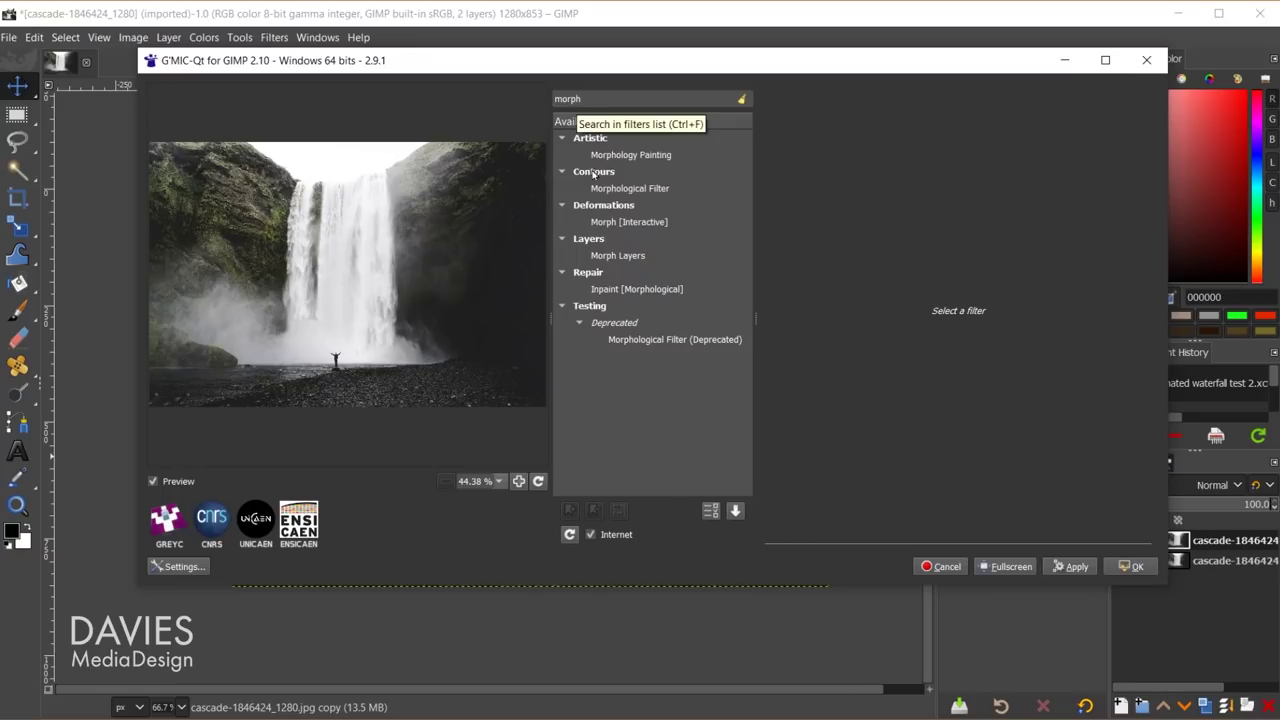
left_click(624, 223)
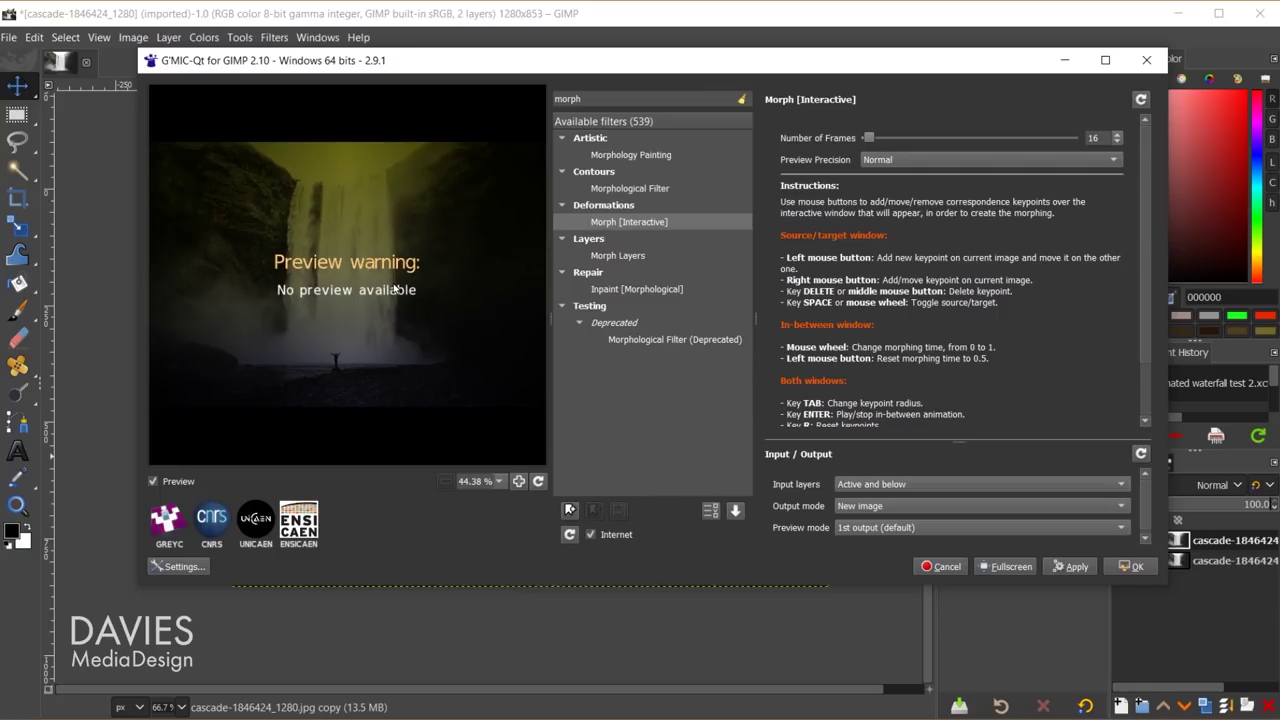
Set Morph input layers to Active and below, 24 frames, and Normal preview precision.
left_click_drag(654, 68, 588, 54)
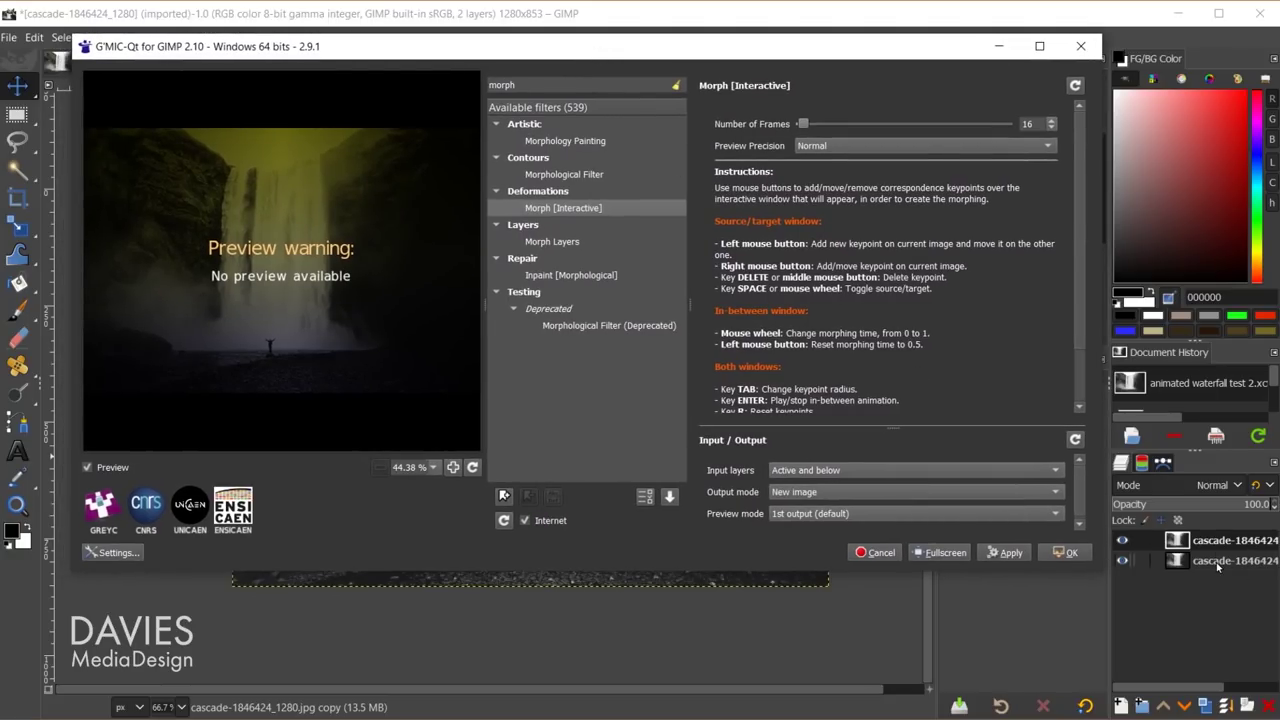
left_click(797, 470)
left_click(843, 475)
left_click(875, 470)
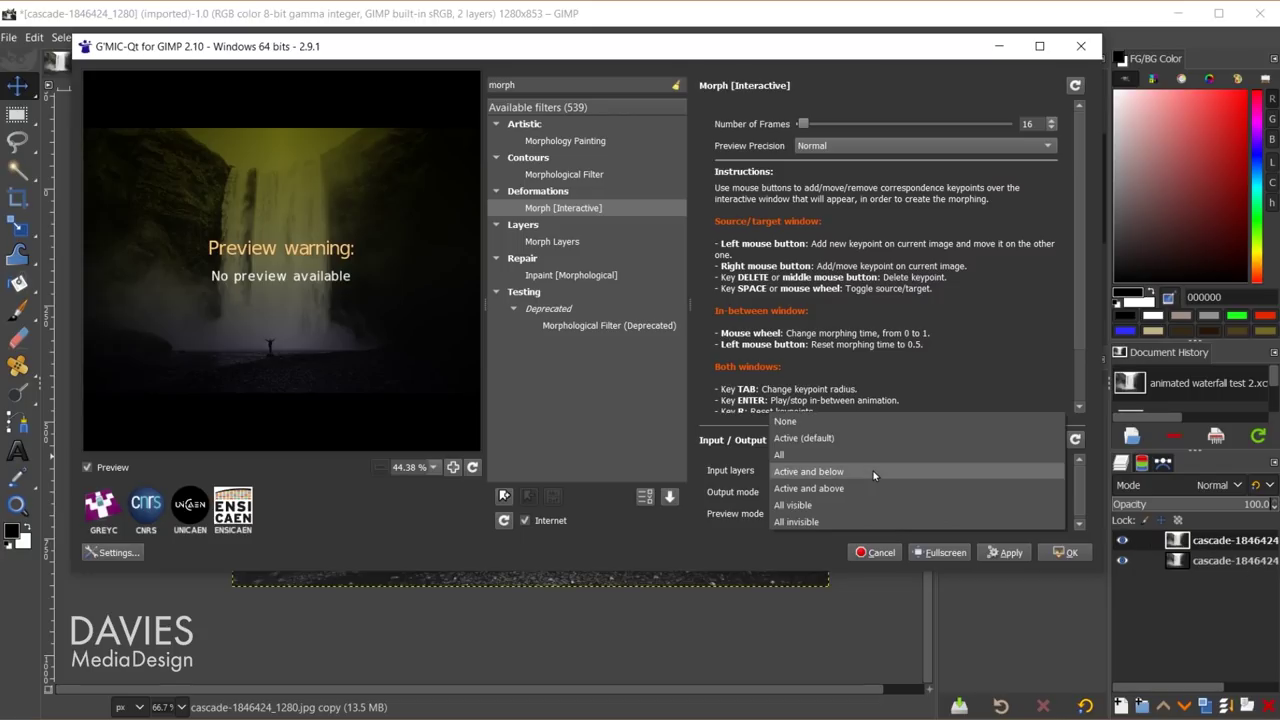
left_click(882, 478)
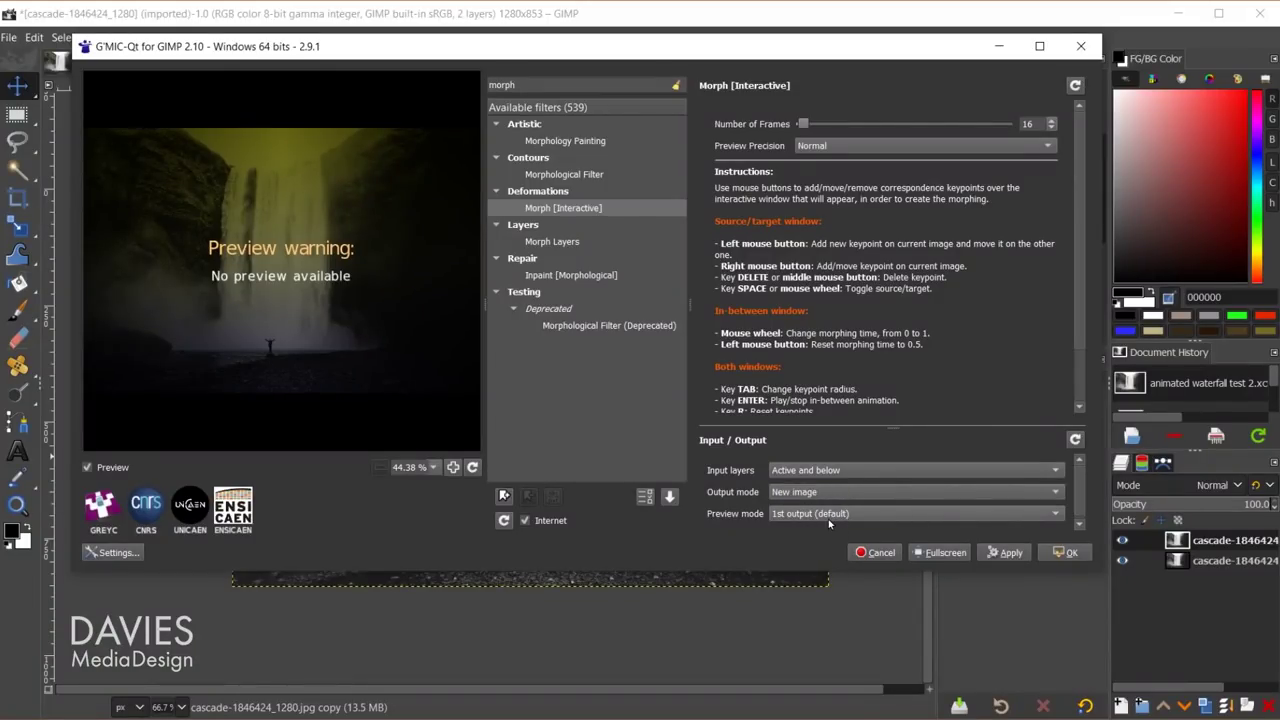
double_click(1041, 126)
type("48")
double_click(1024, 125)
type("24")
left_click(824, 147)
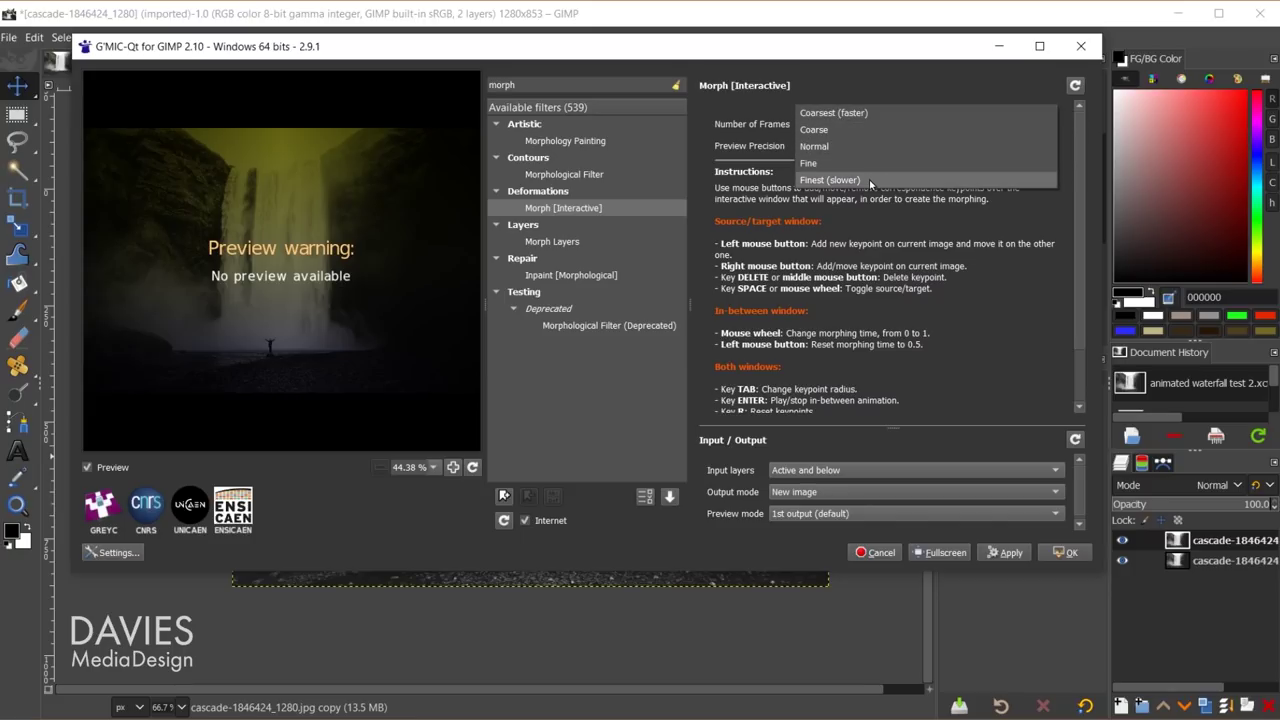
left_click(868, 147)
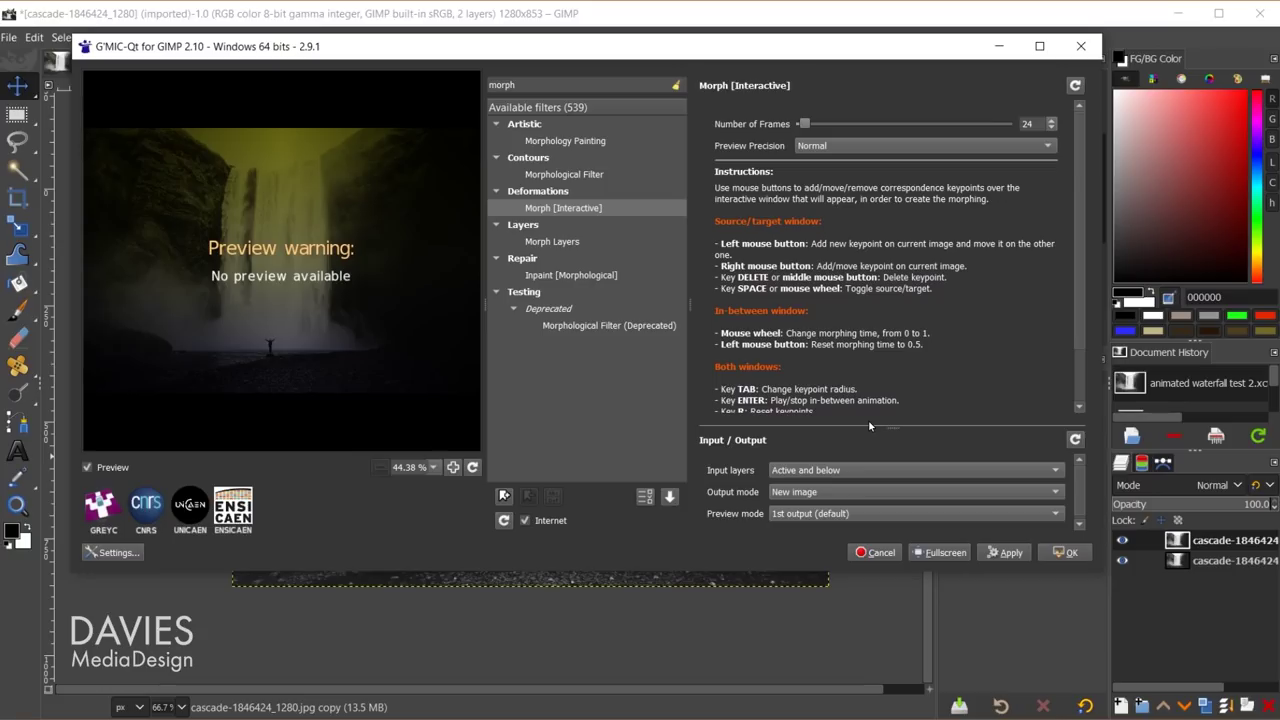
Run the morph, arrange Source and In-between windows, and mark the waterfall's top-left edge.
left_click(1069, 556)
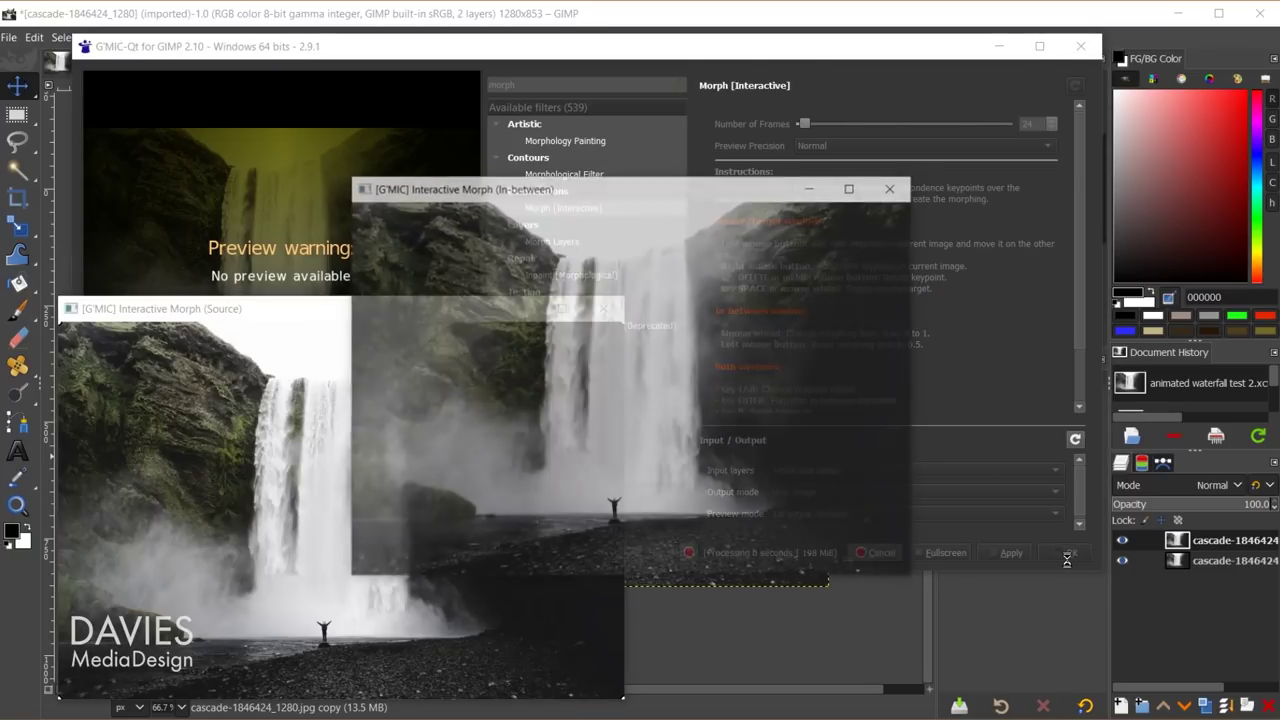
left_click_drag(527, 195, 844, 153)
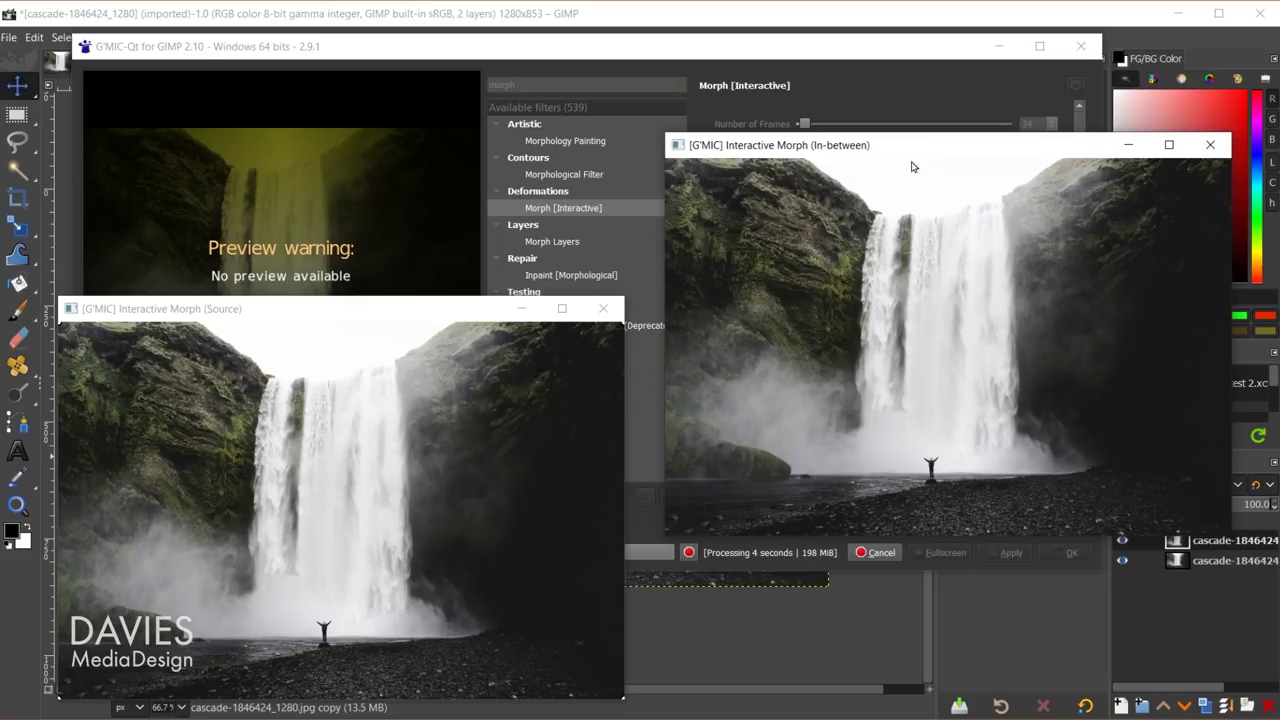
left_click_drag(447, 319, 402, 153)
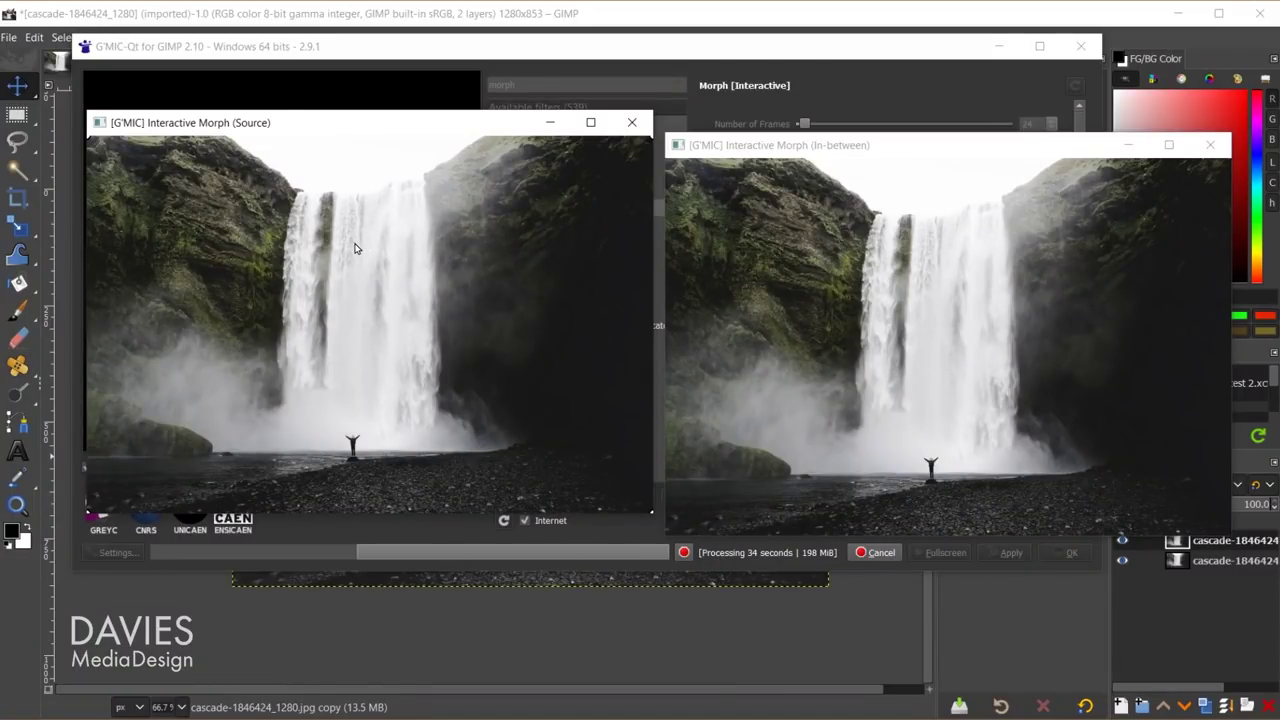
left_click(297, 191)
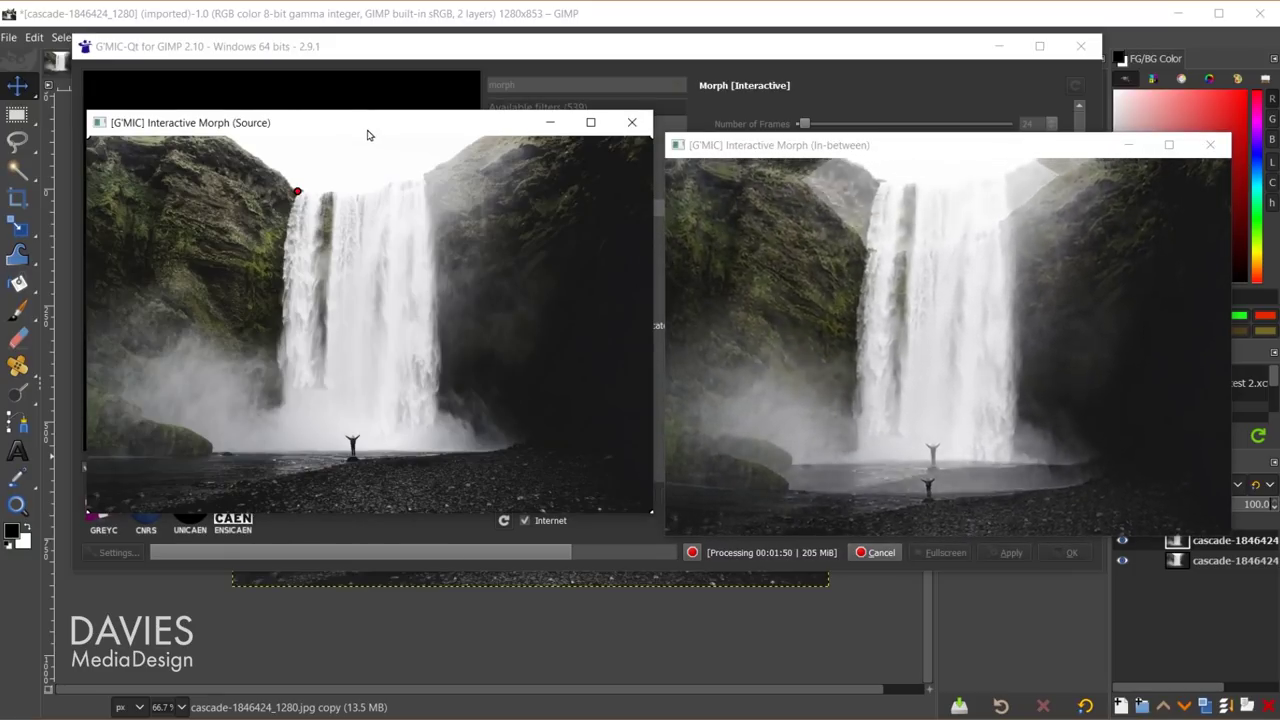
Add keypoints along the waterfall's top-left edge, dragging each Target copy lower.
left_click(303, 208)
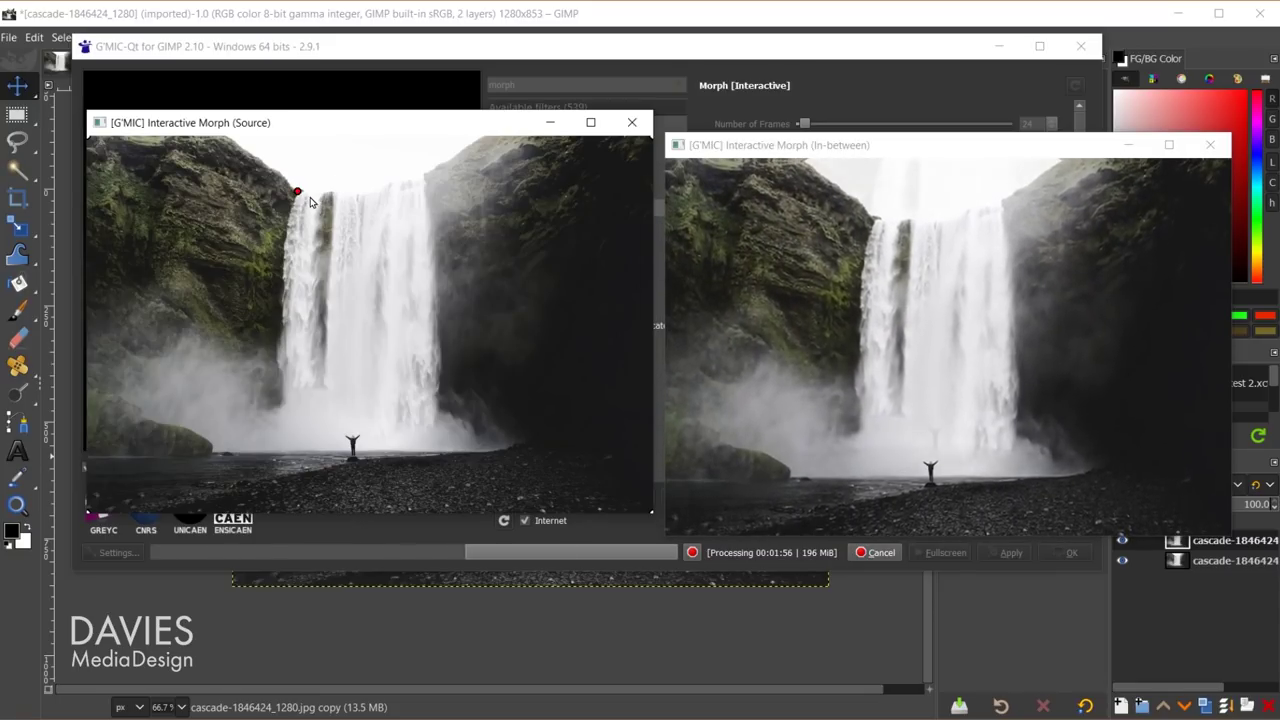
key("space")
left_click_drag(309, 198, 307, 224)
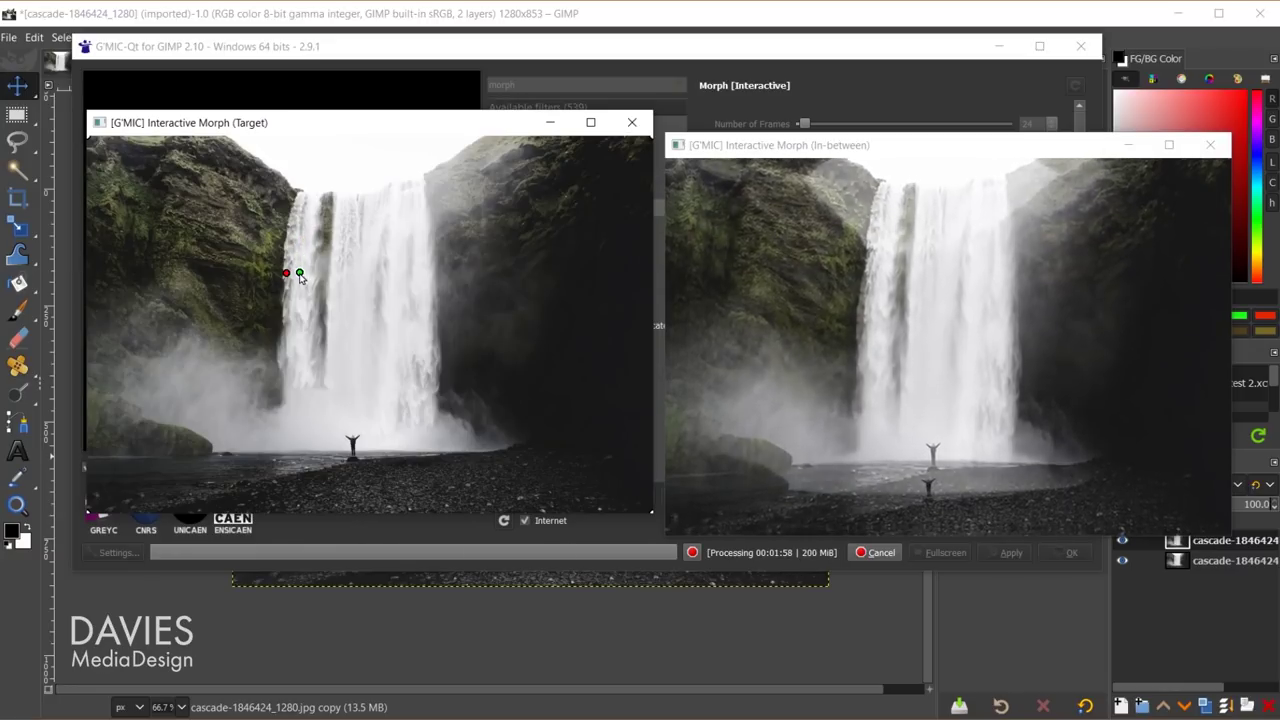
left_click_drag(287, 273, 317, 258)
key("space")
left_click(321, 198)
key("space")
key("space")
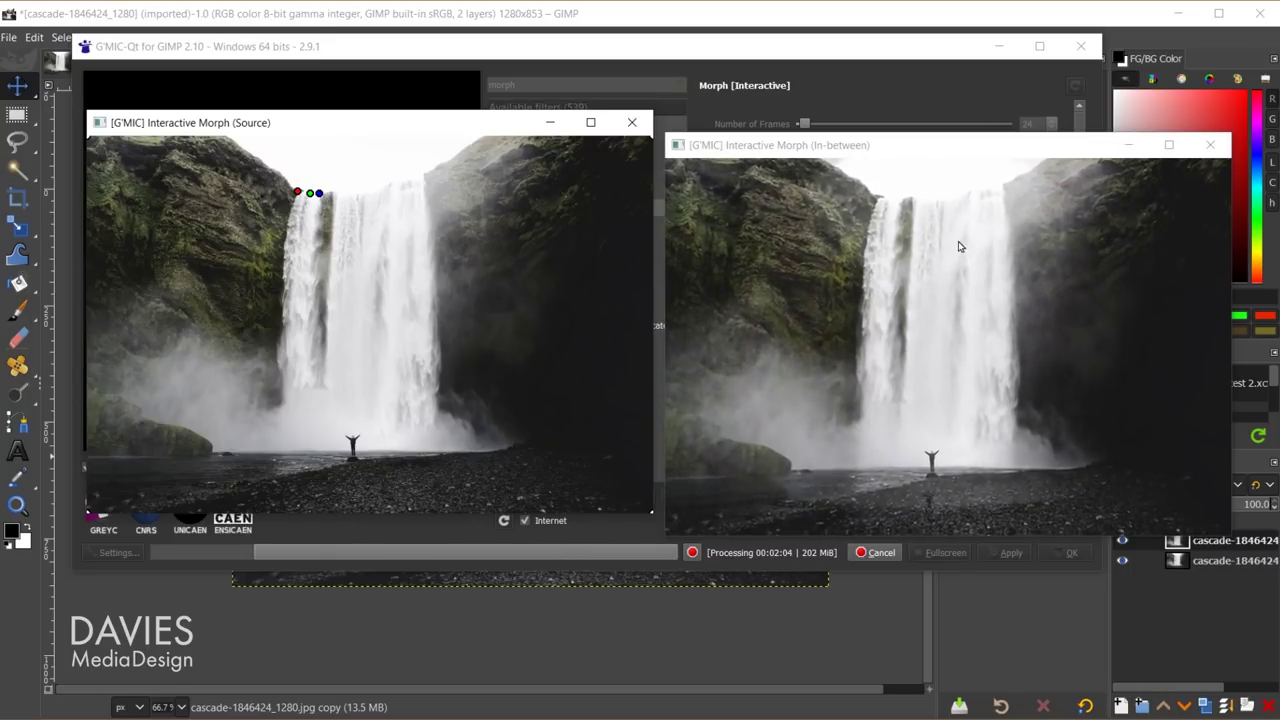
left_click(333, 200)
key("space")
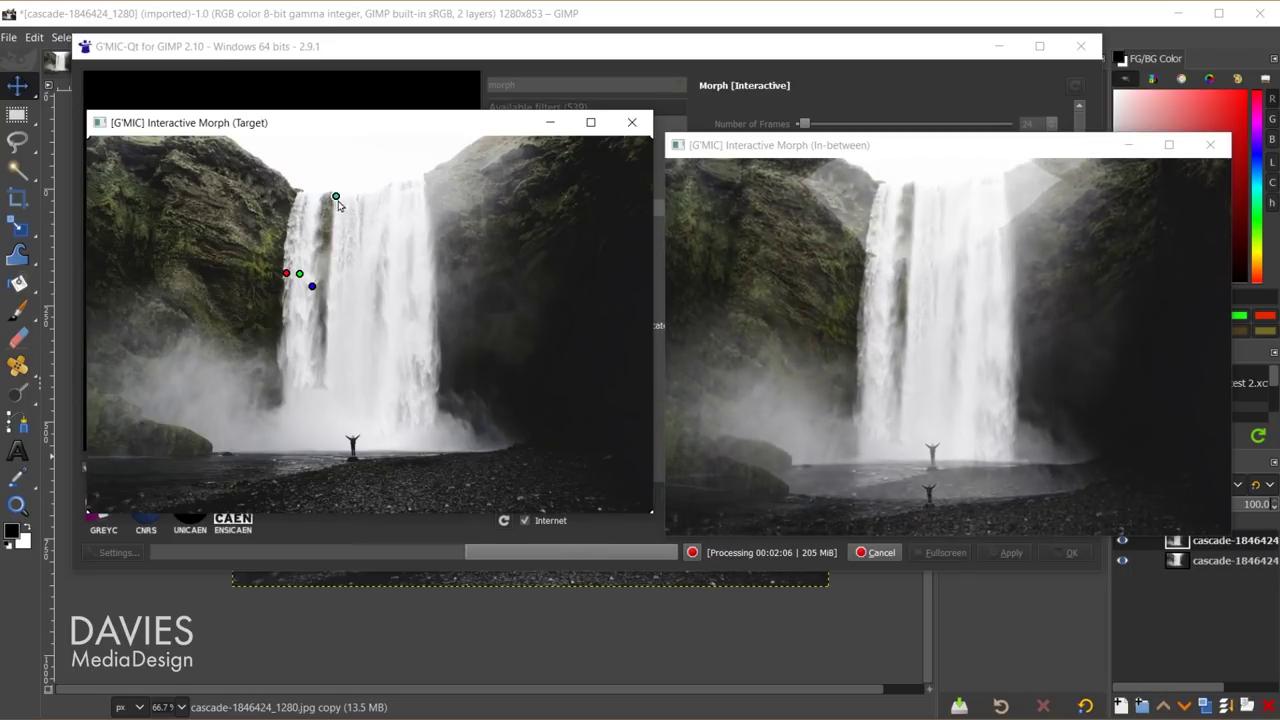
left_click_drag(333, 200, 335, 293)
left_click(350, 205)
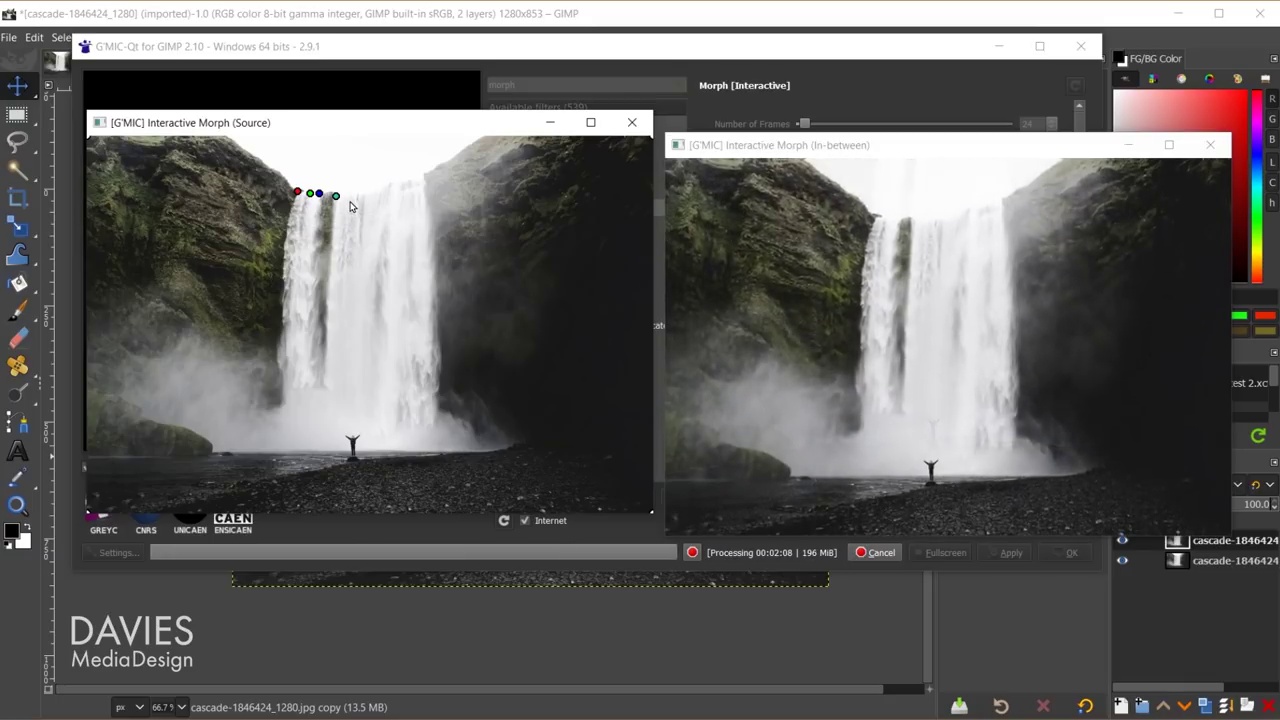
left_click_drag(350, 206, 348, 288)
key("space")
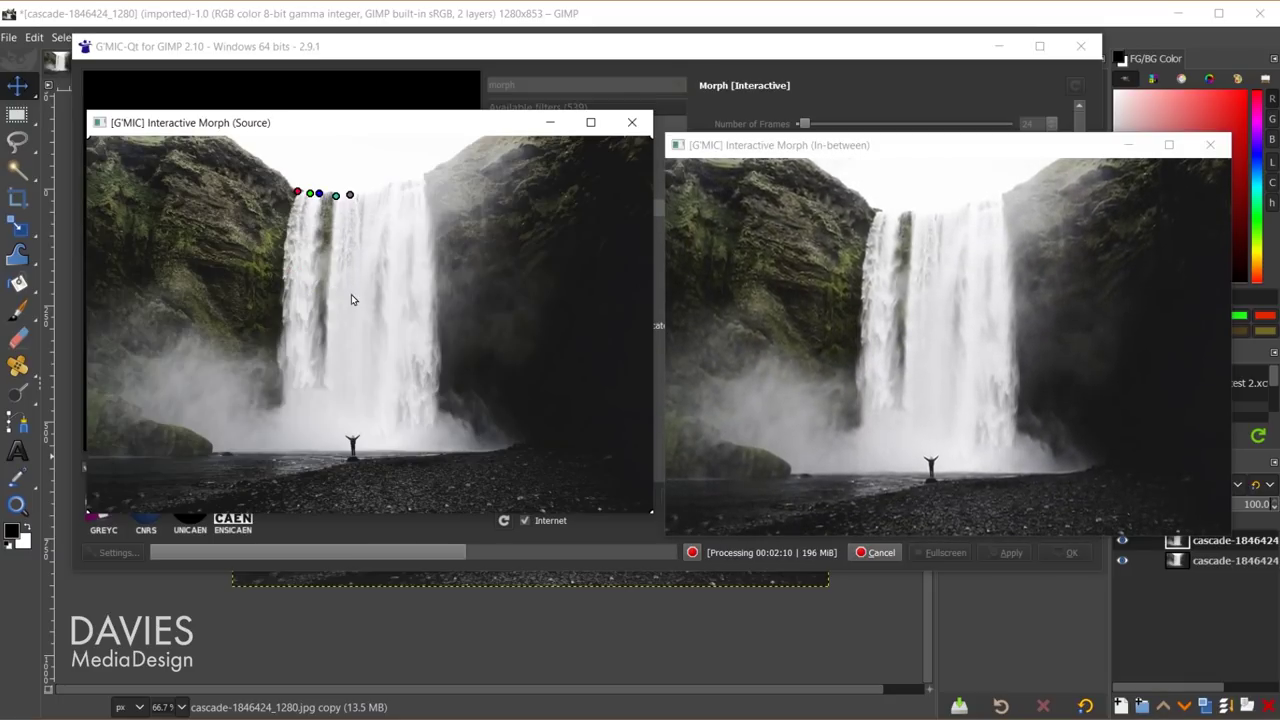
left_click(368, 200)
key("space")
left_click_drag(368, 200, 364, 288)
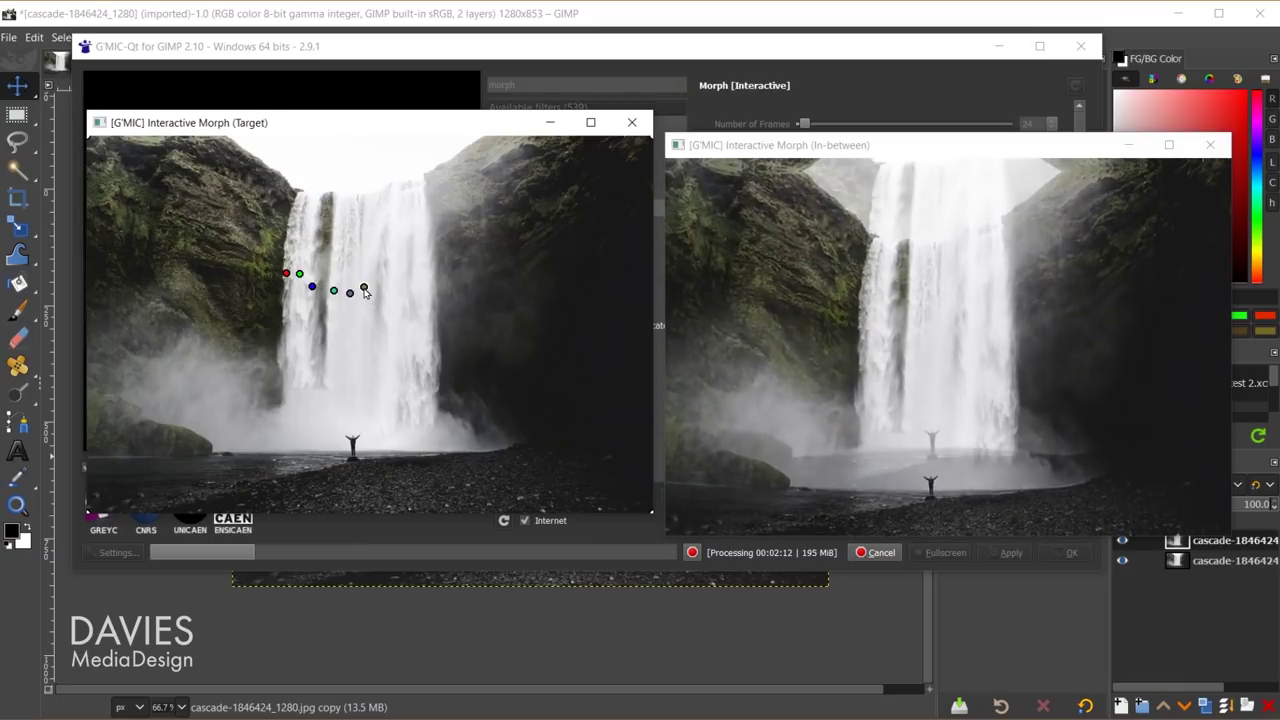
Add more top-edge keypoints to the right, pulling their Target positions further down the falls.
key("space")
left_click(387, 197)
key("space")
left_click_drag(387, 200, 375, 285)
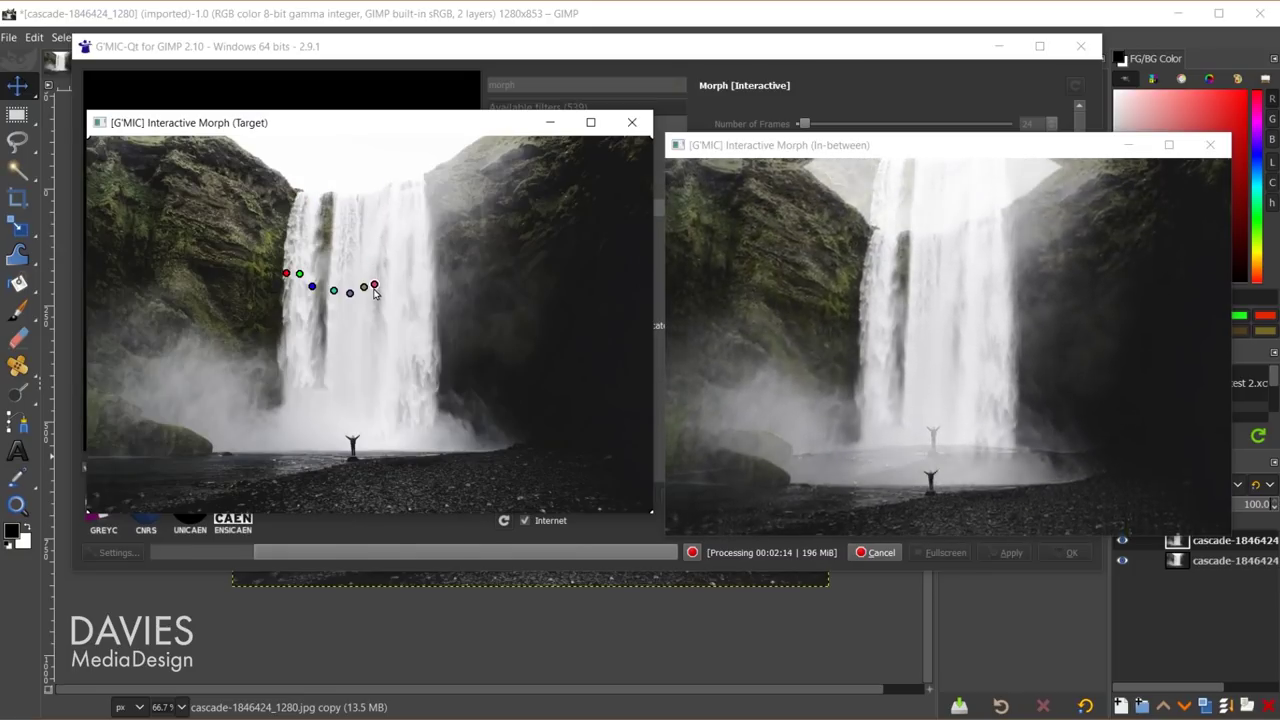
key("space")
left_click(398, 187)
key("space")
left_click_drag(396, 190, 390, 300)
key("space")
left_click(403, 192)
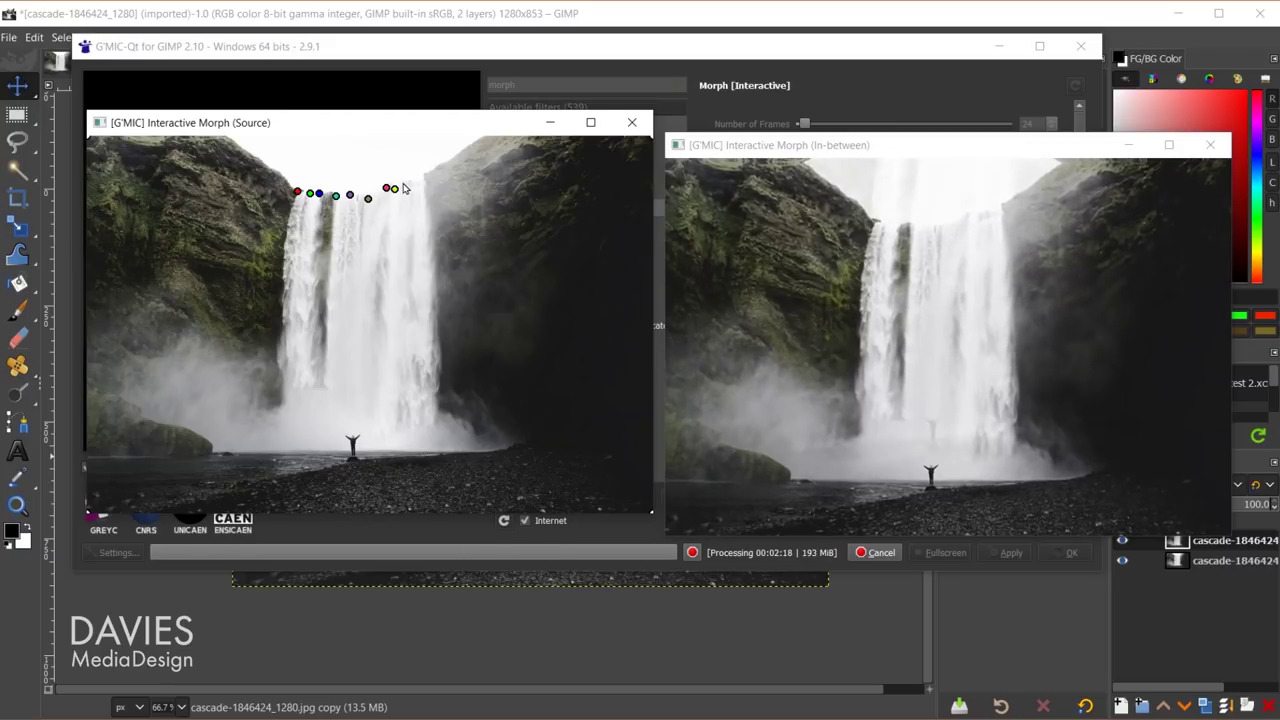
key("space")
left_click_drag(403, 192, 403, 255)
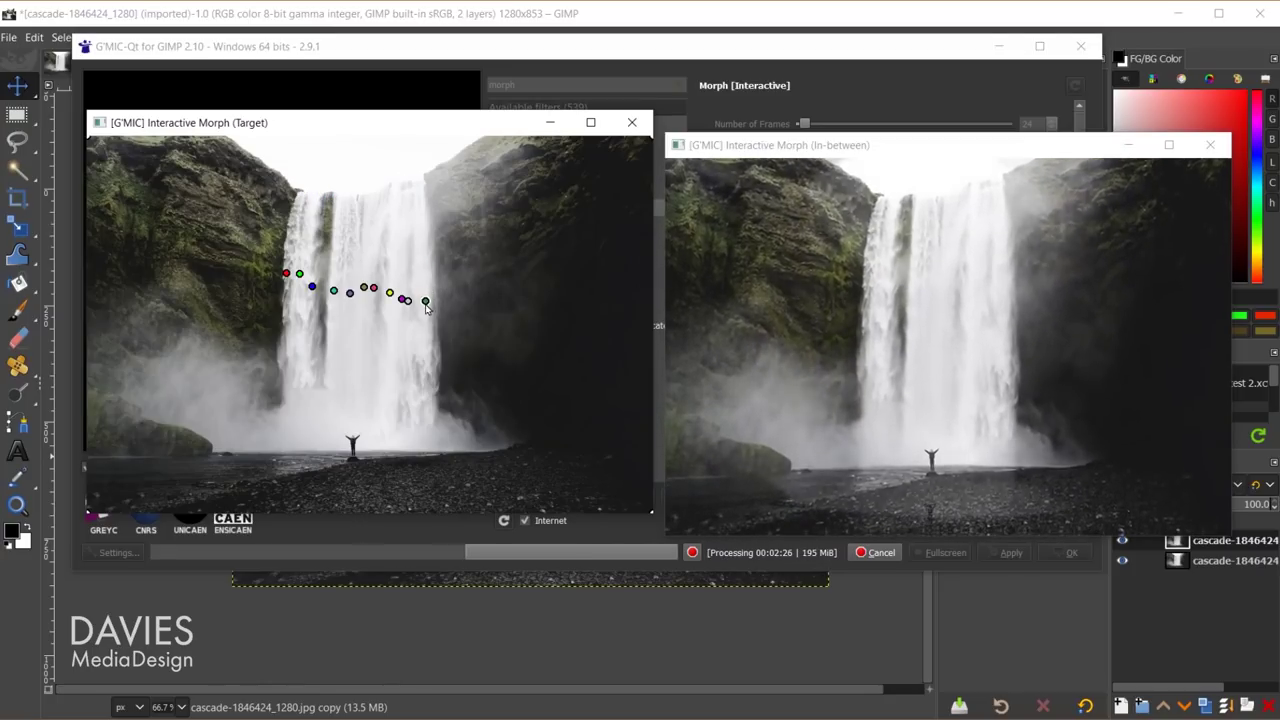
key("space")
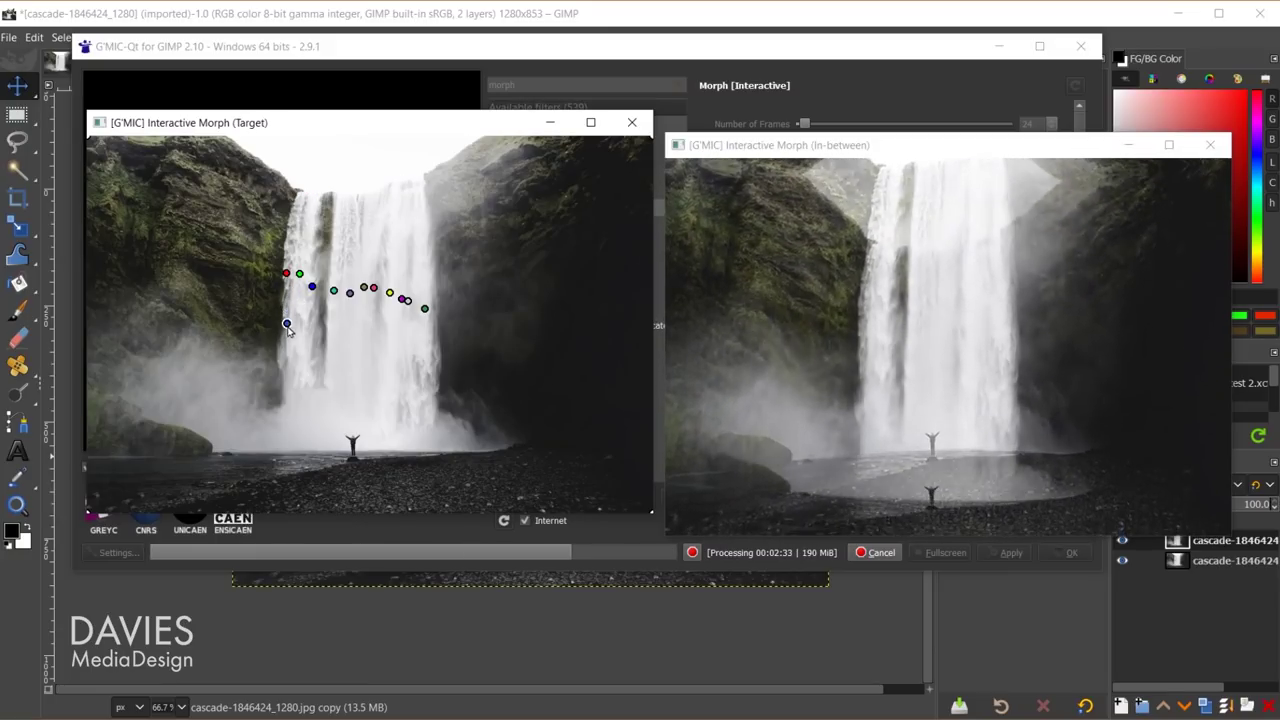
left_click_drag(287, 326, 292, 367)
Place a mid-fall row of keypoints across the waterfall with lower Target positions.
key("space")
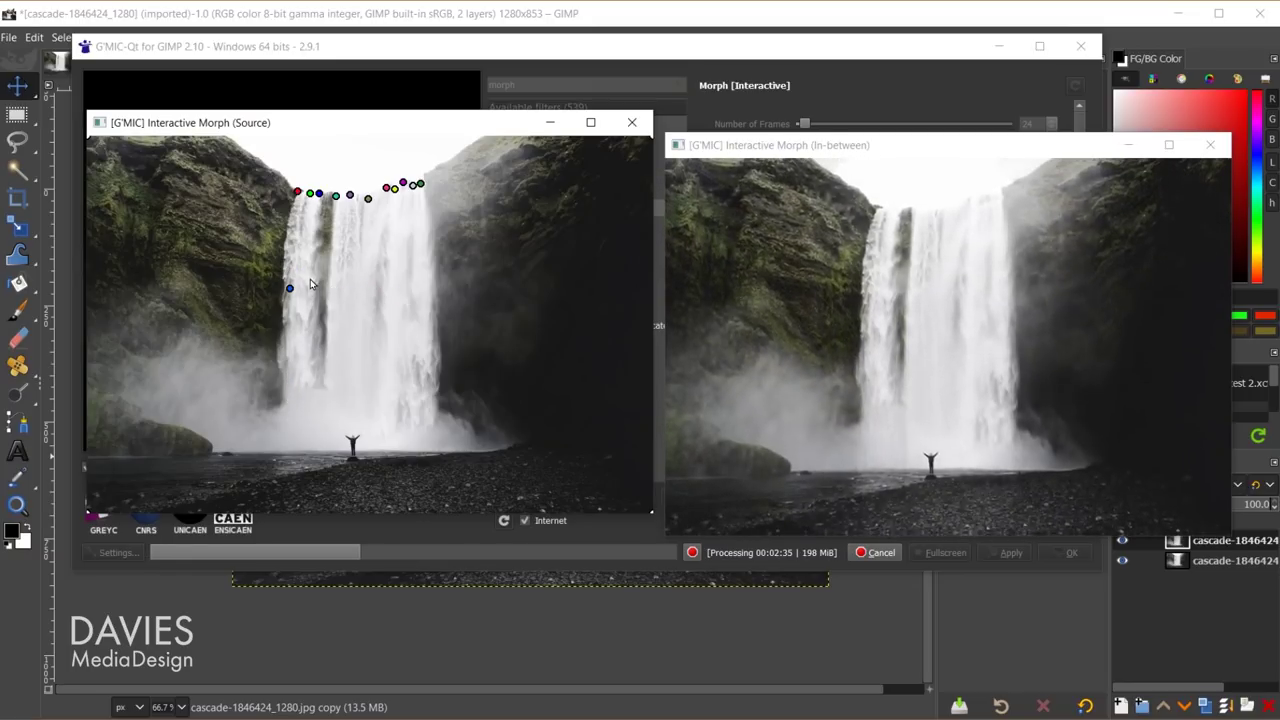
left_click(298, 270)
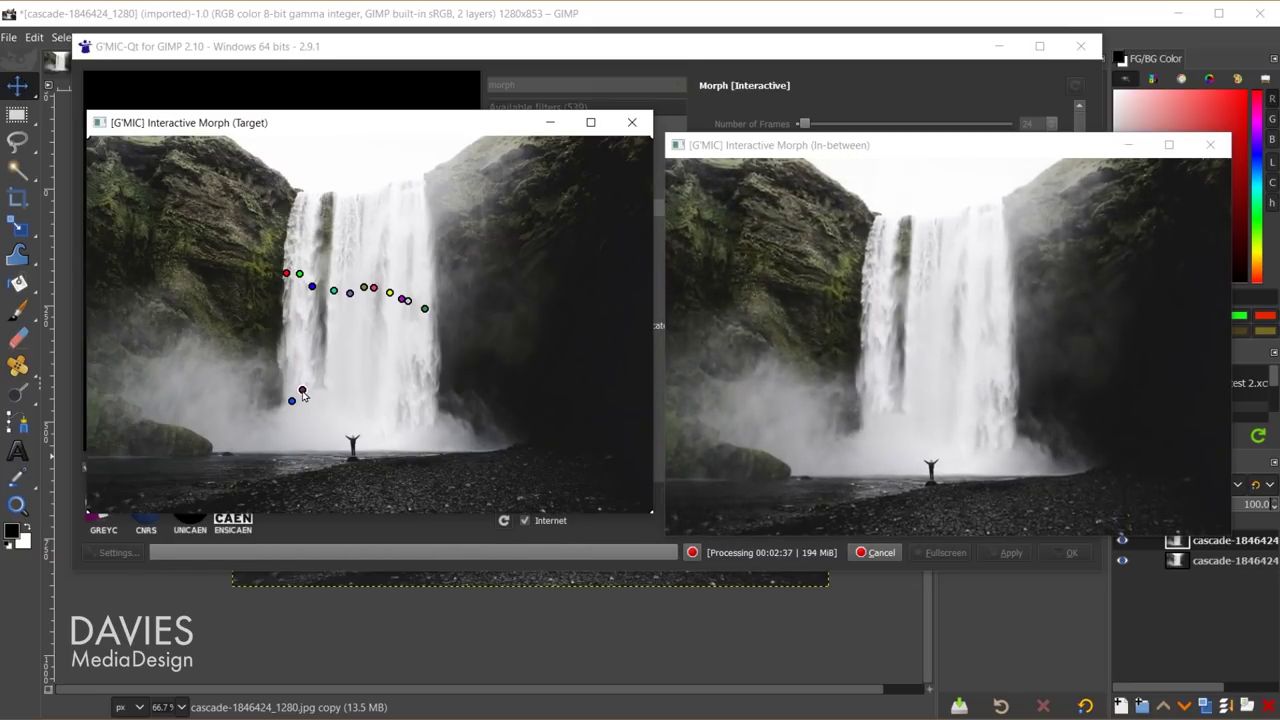
key("space")
left_click(314, 356)
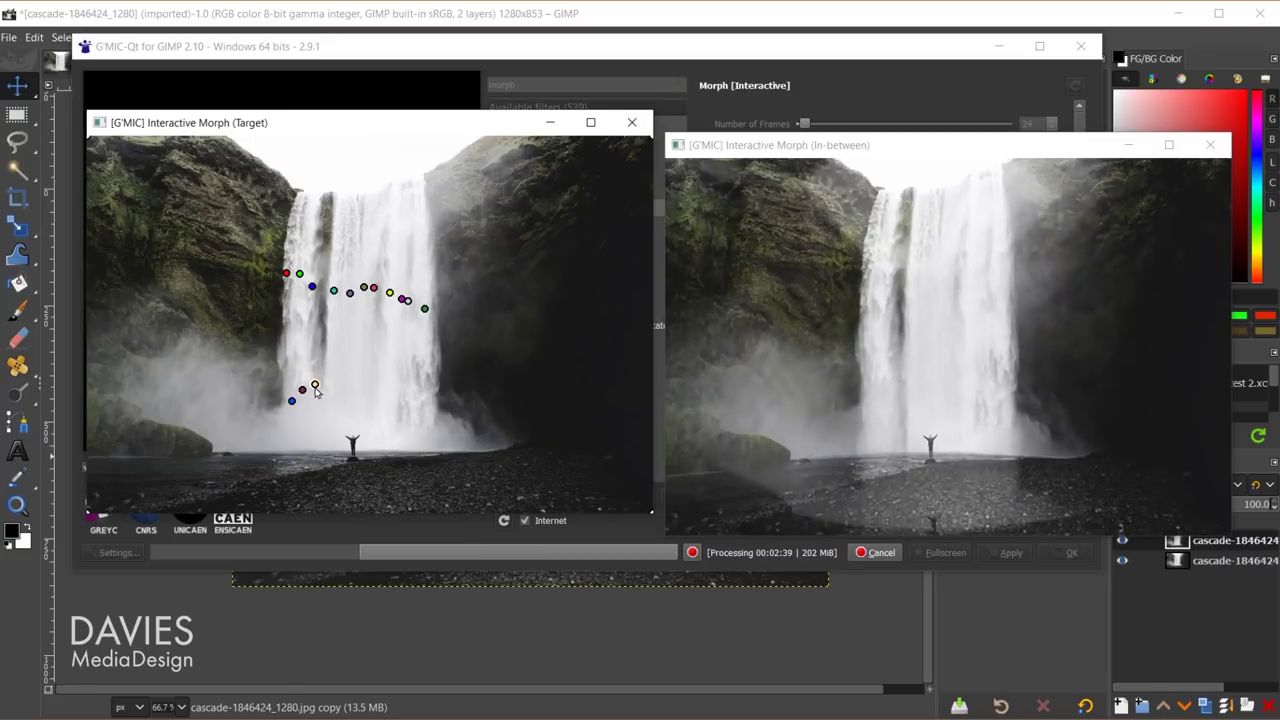
key("space")
key("space")
left_click(357, 357)
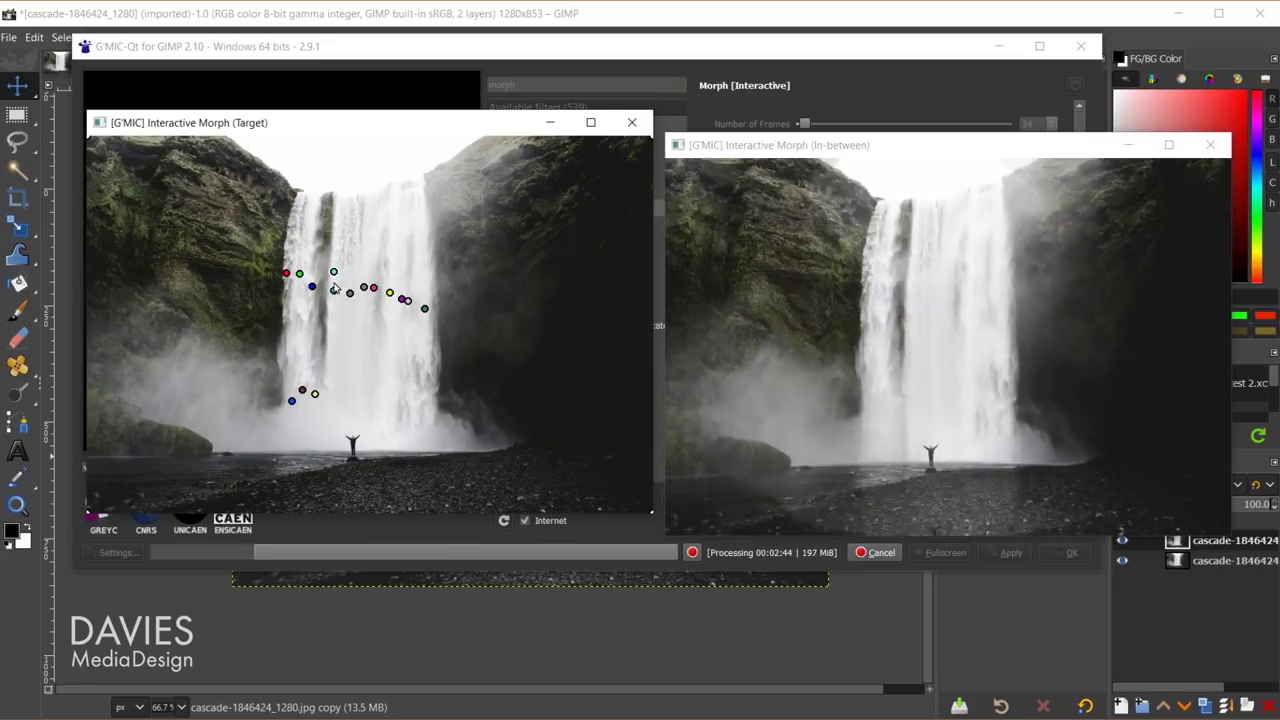
key("space")
left_click(363, 277)
key("space")
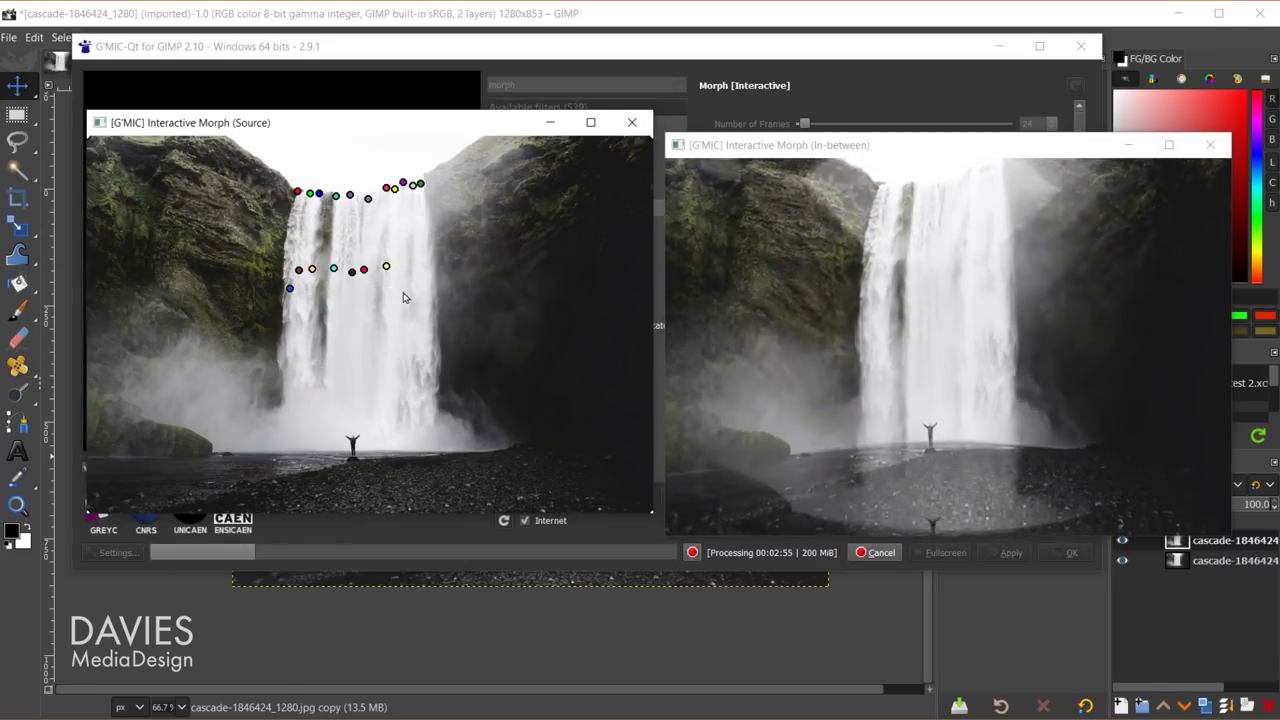
left_click(407, 396)
left_click(416, 383)
key("space")
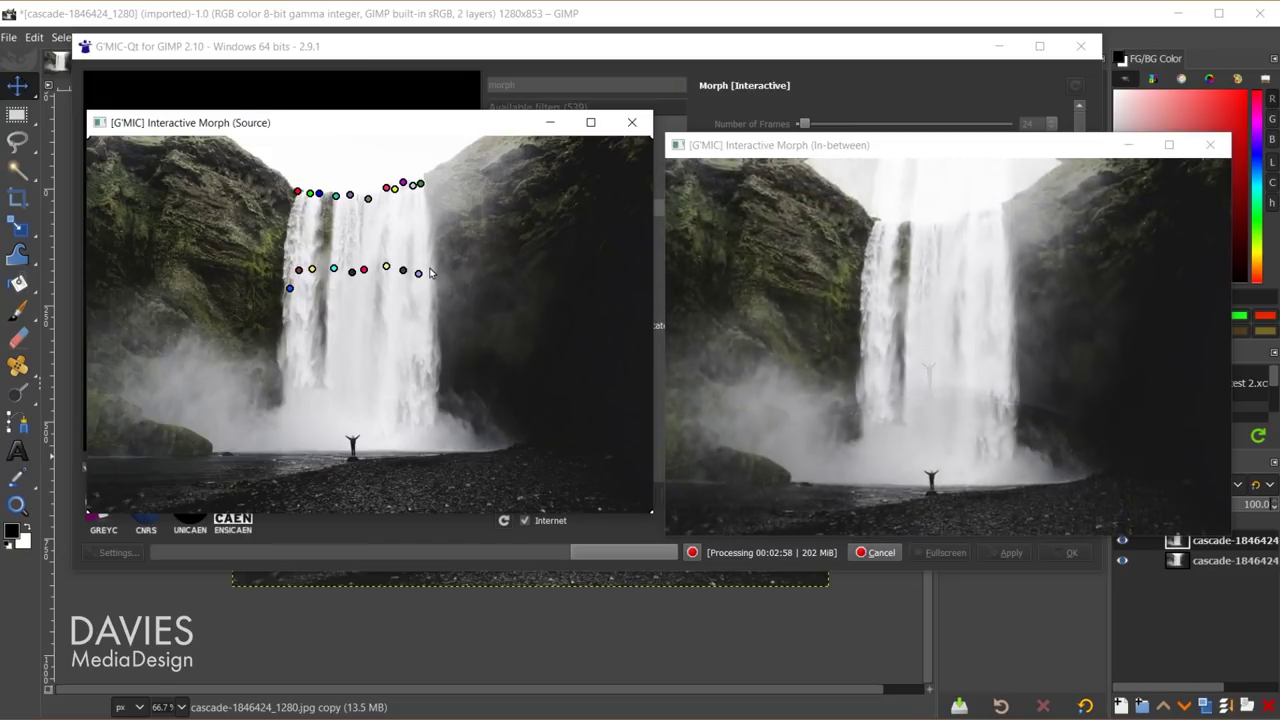
key("space")
left_click(430, 362)
key("space")
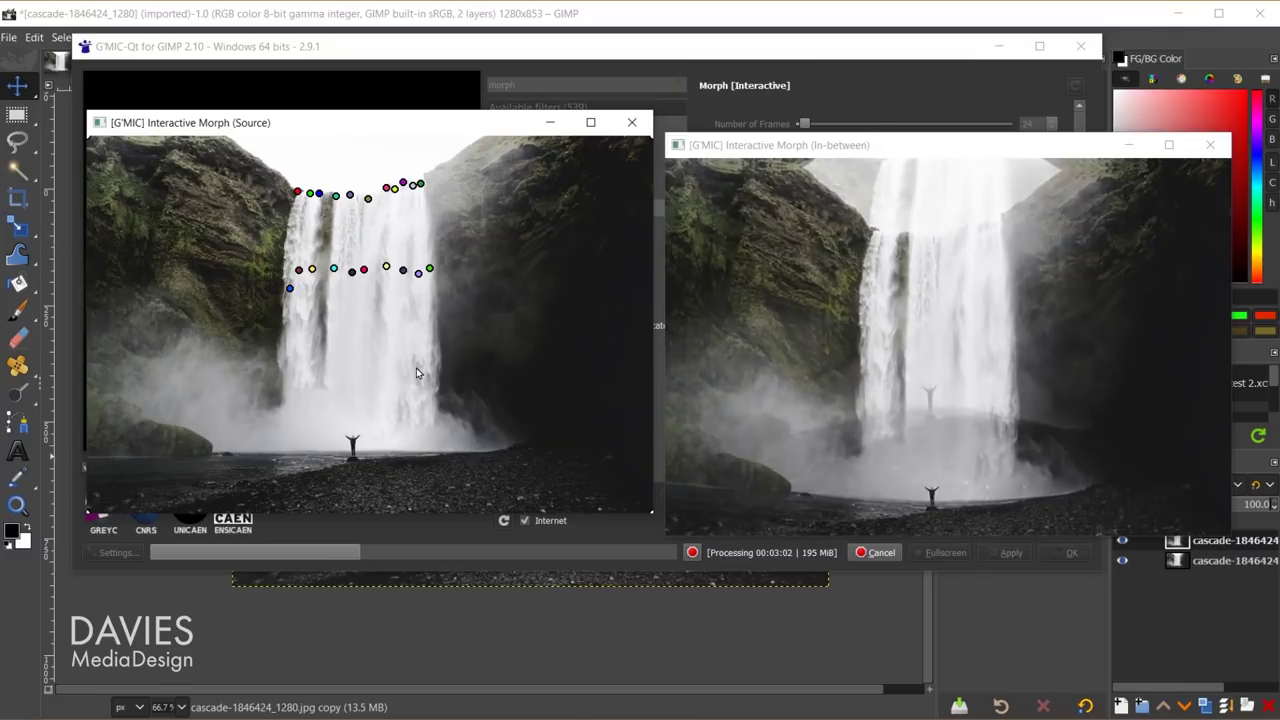
Add a right-side keypoint shifted lower in Target, and nudge a left-edge Target point down.
key("space")
key("space")
left_click(402, 350)
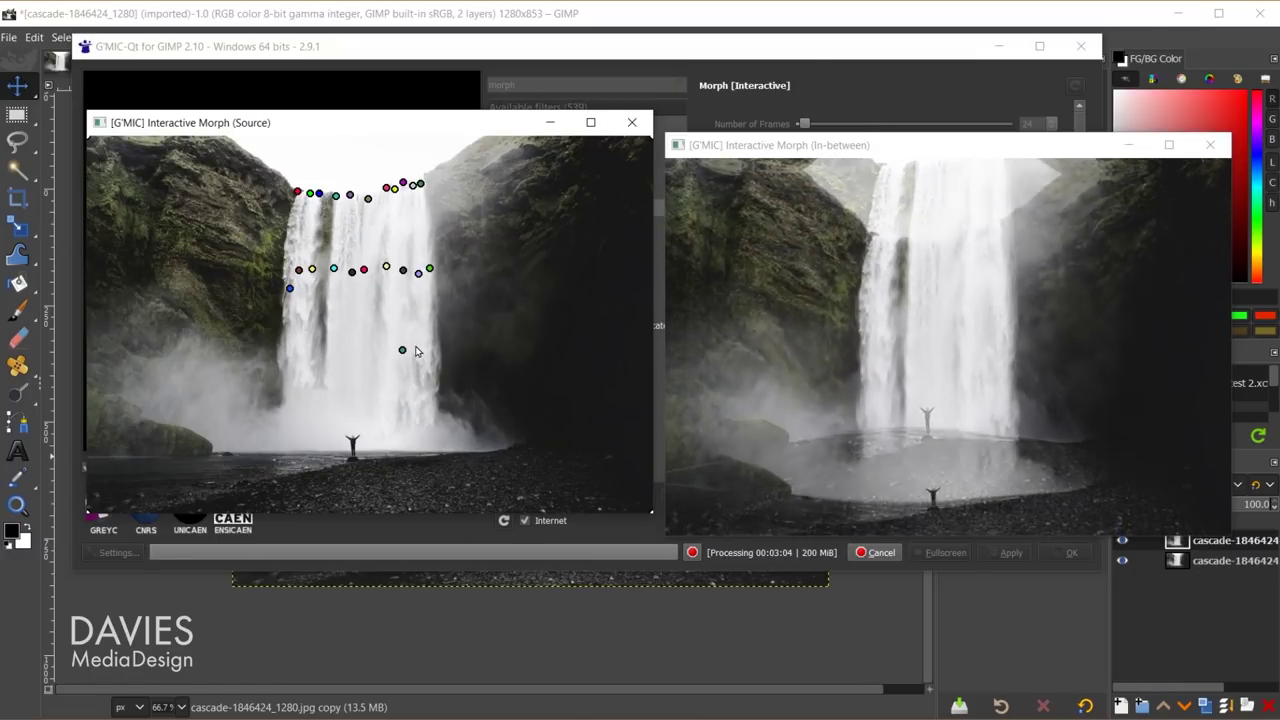
key("space")
key("space")
key("space")
left_click_drag(402, 350, 429, 429)
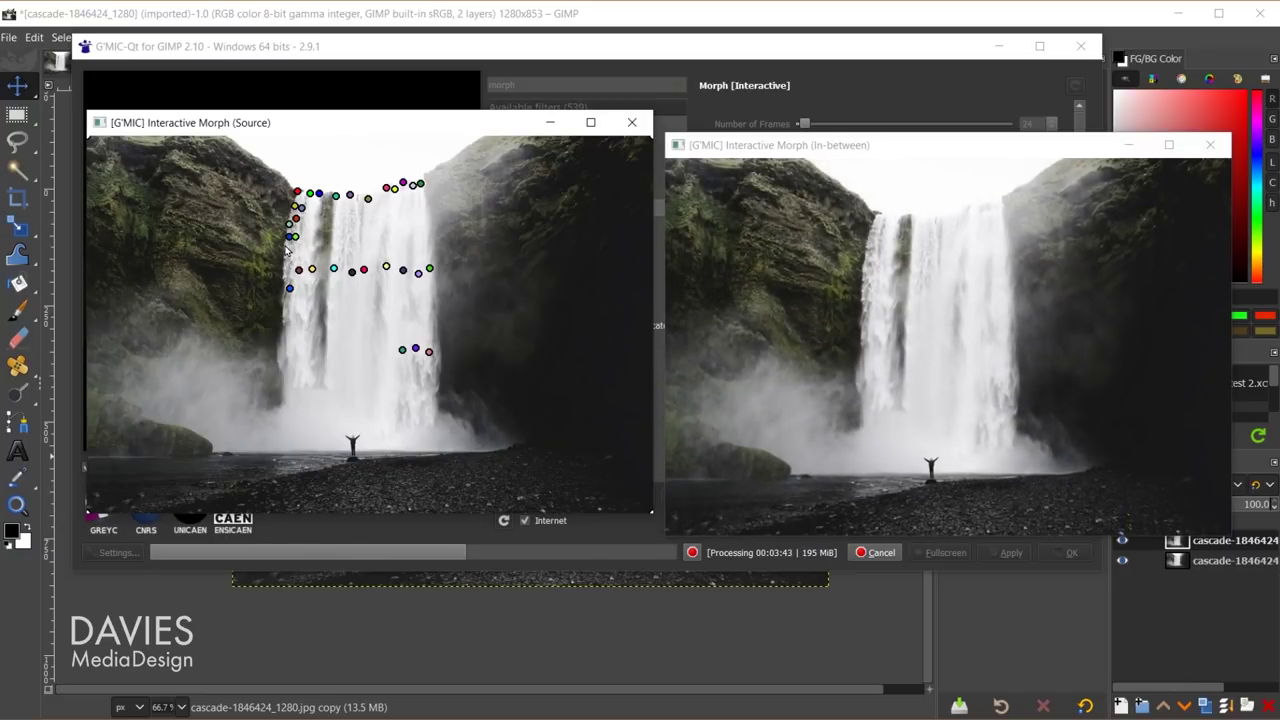
key("space")
key("space")
key("space")
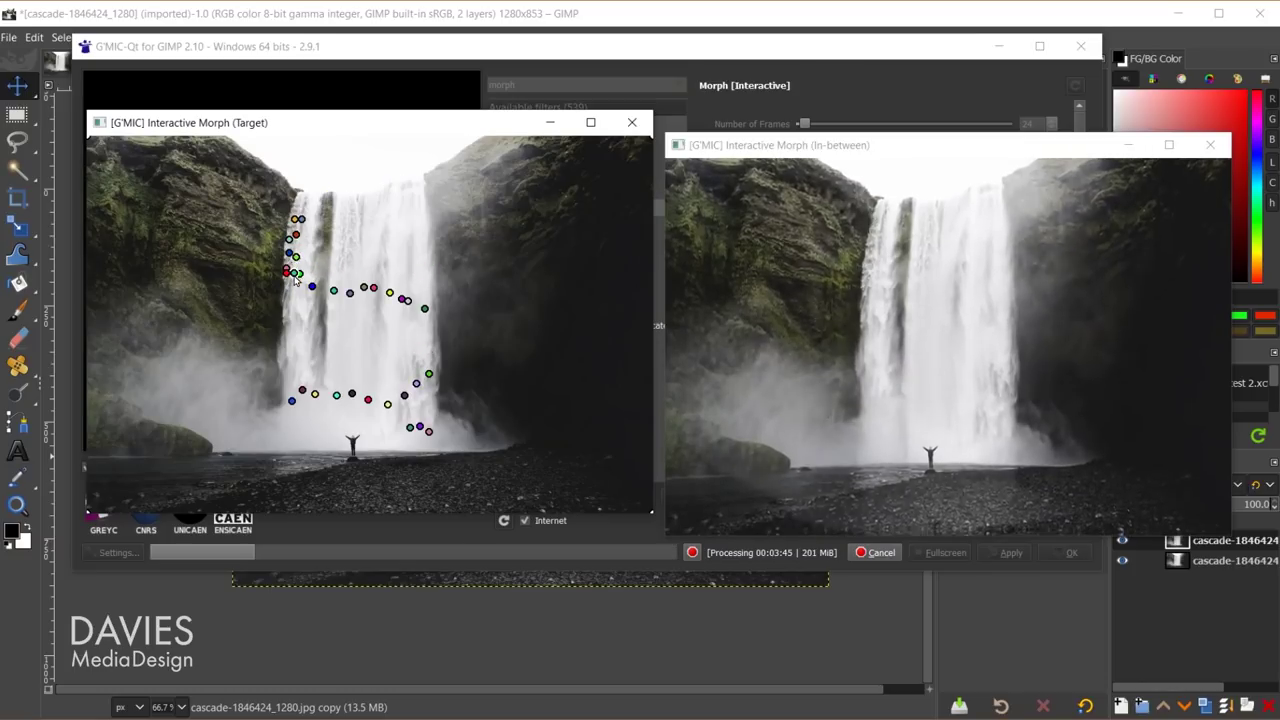
key("space")
key("space")
key("space")
key("space")
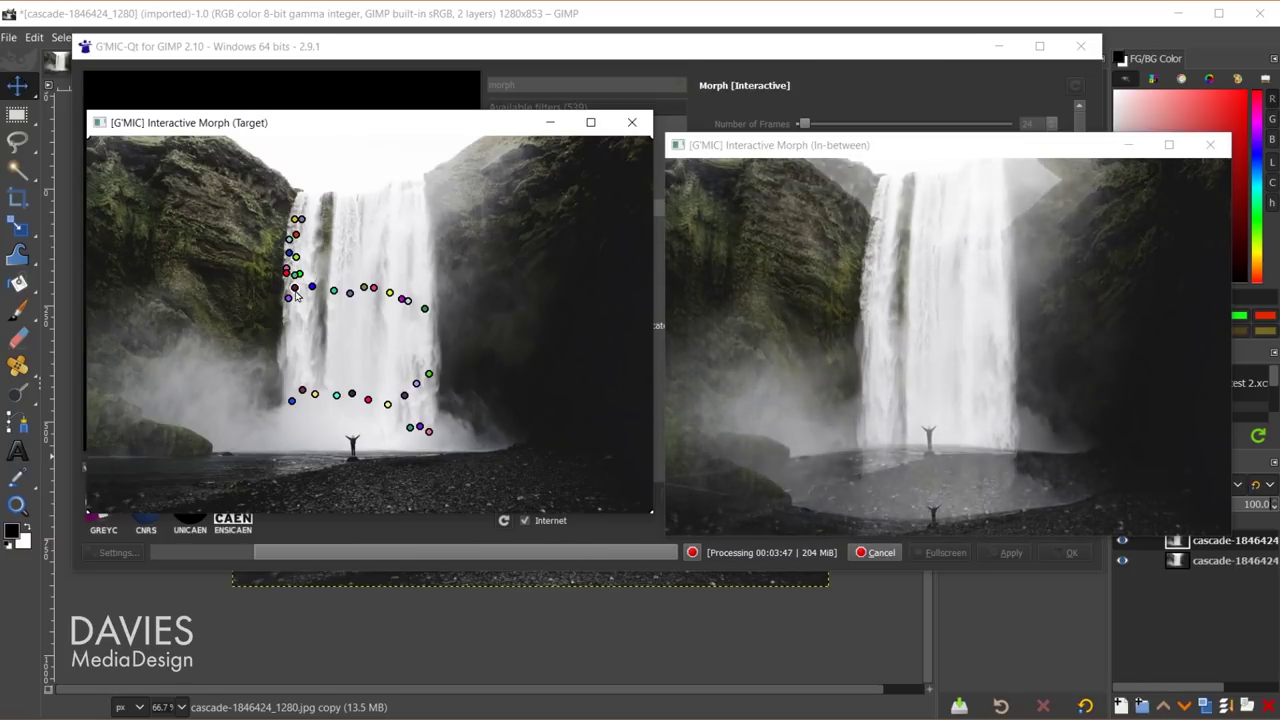
key("space")
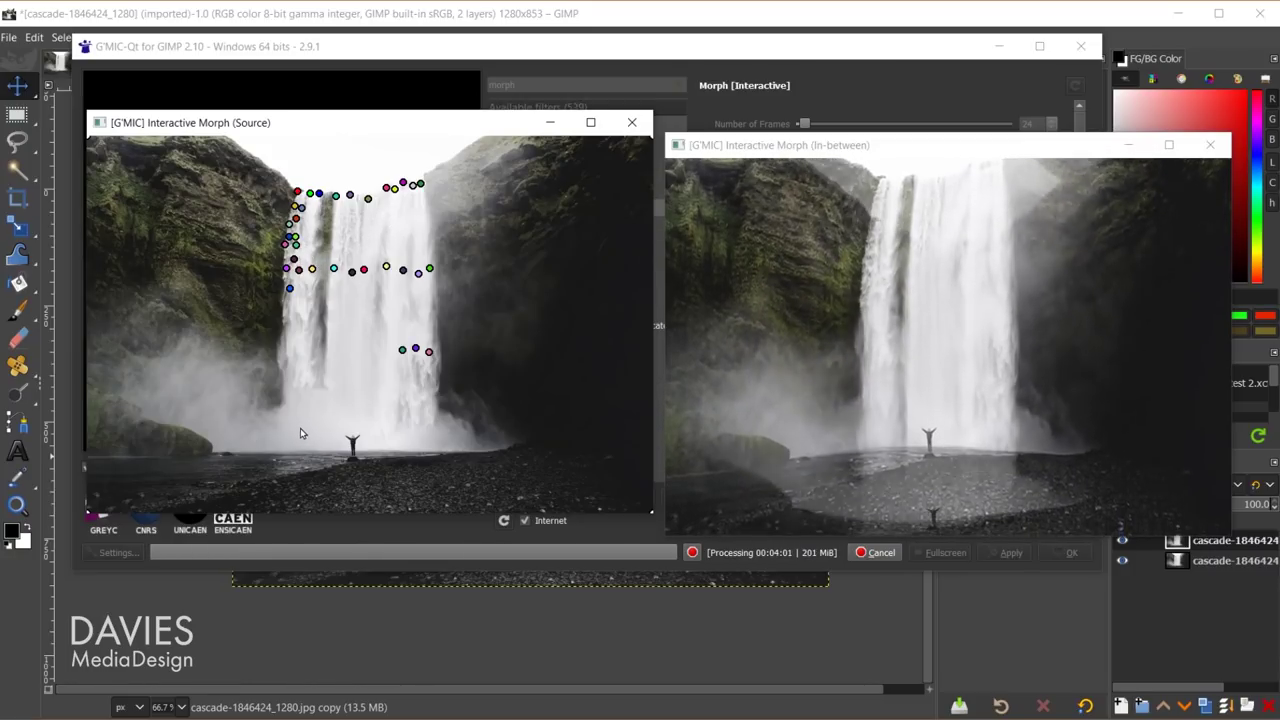
key("space")
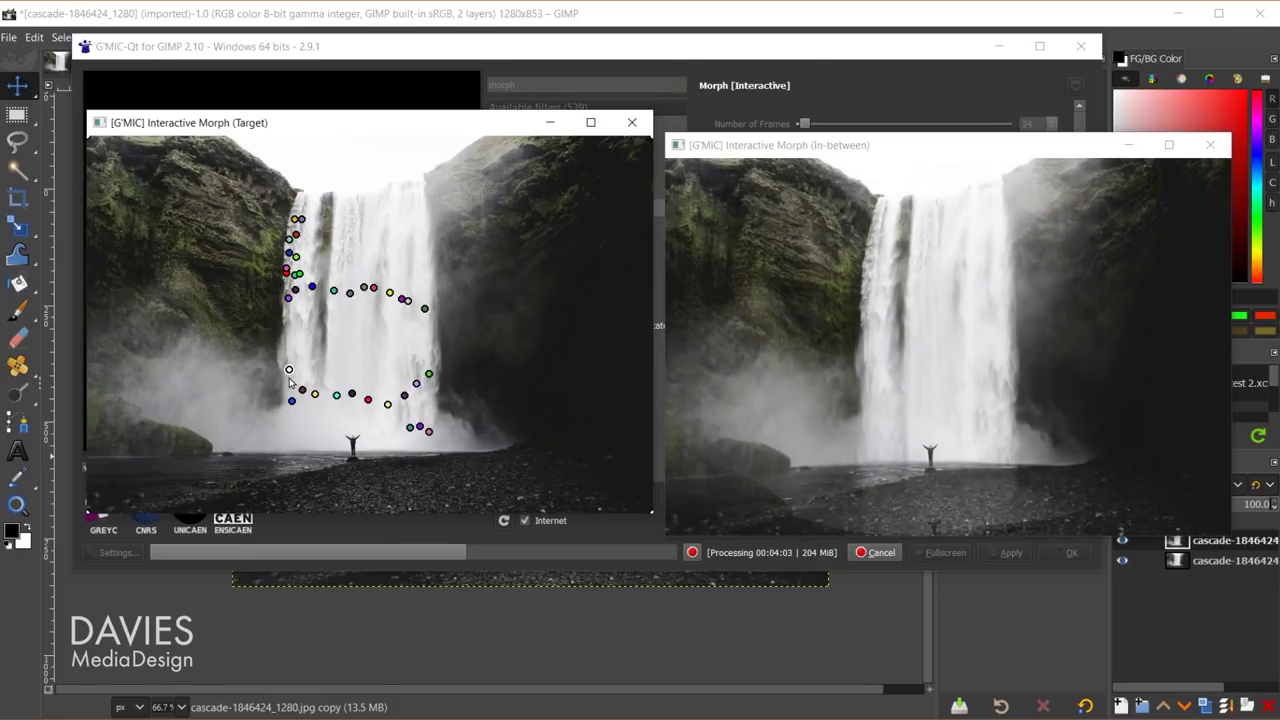
left_click_drag(293, 432, 291, 446)
key("space")
key("space")
key("space")
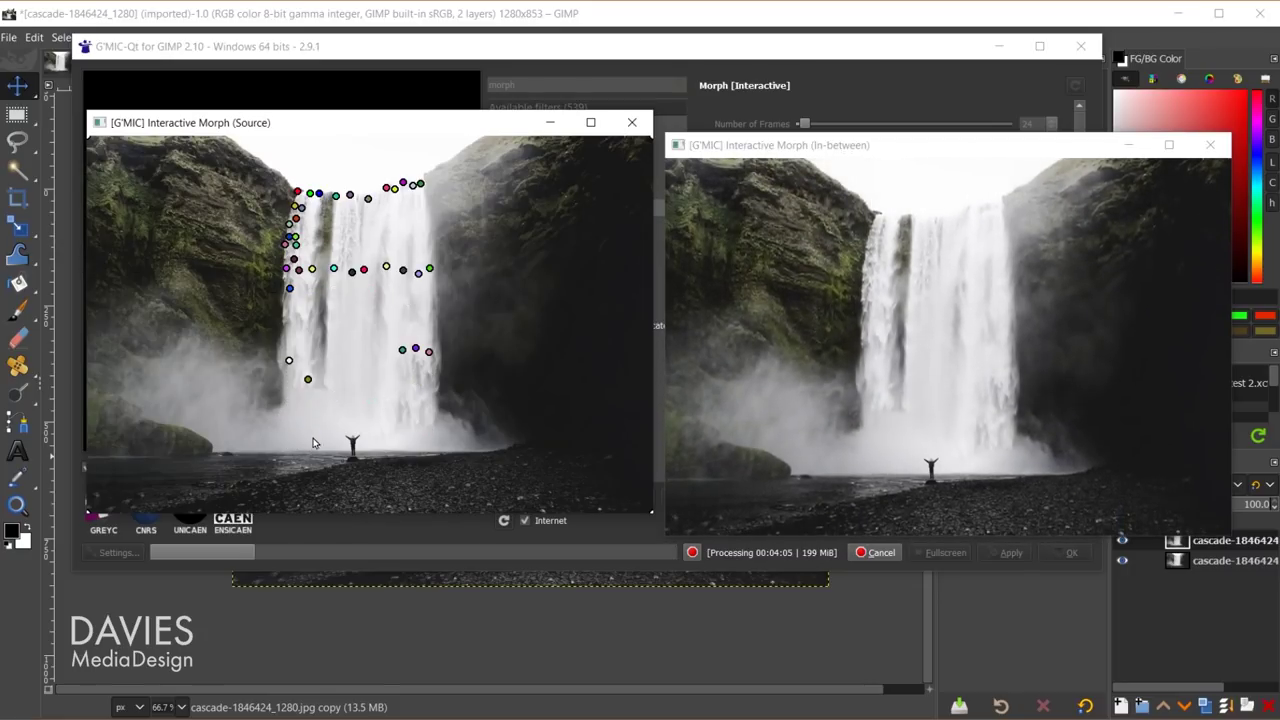
Add keypoints near the waterfall's base and beside the standing figure.
left_click(310, 439)
key("space")
key("space")
key("space")
left_click(348, 452)
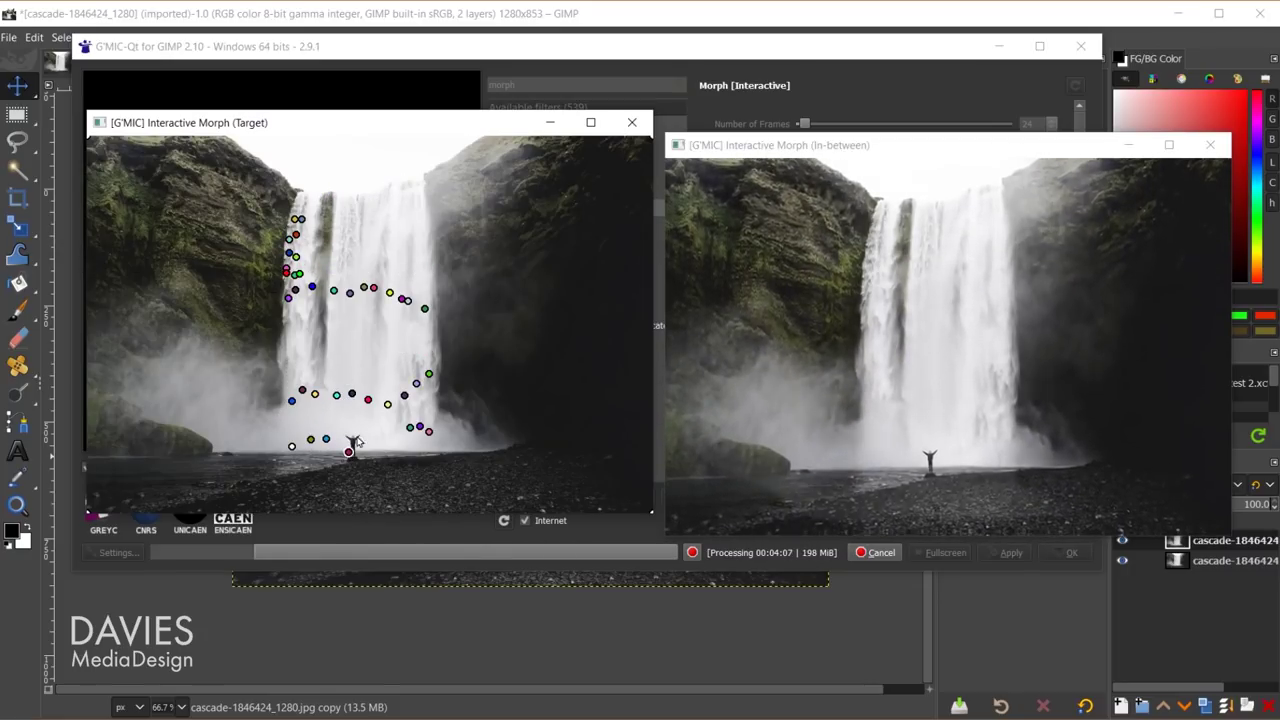
key("space")
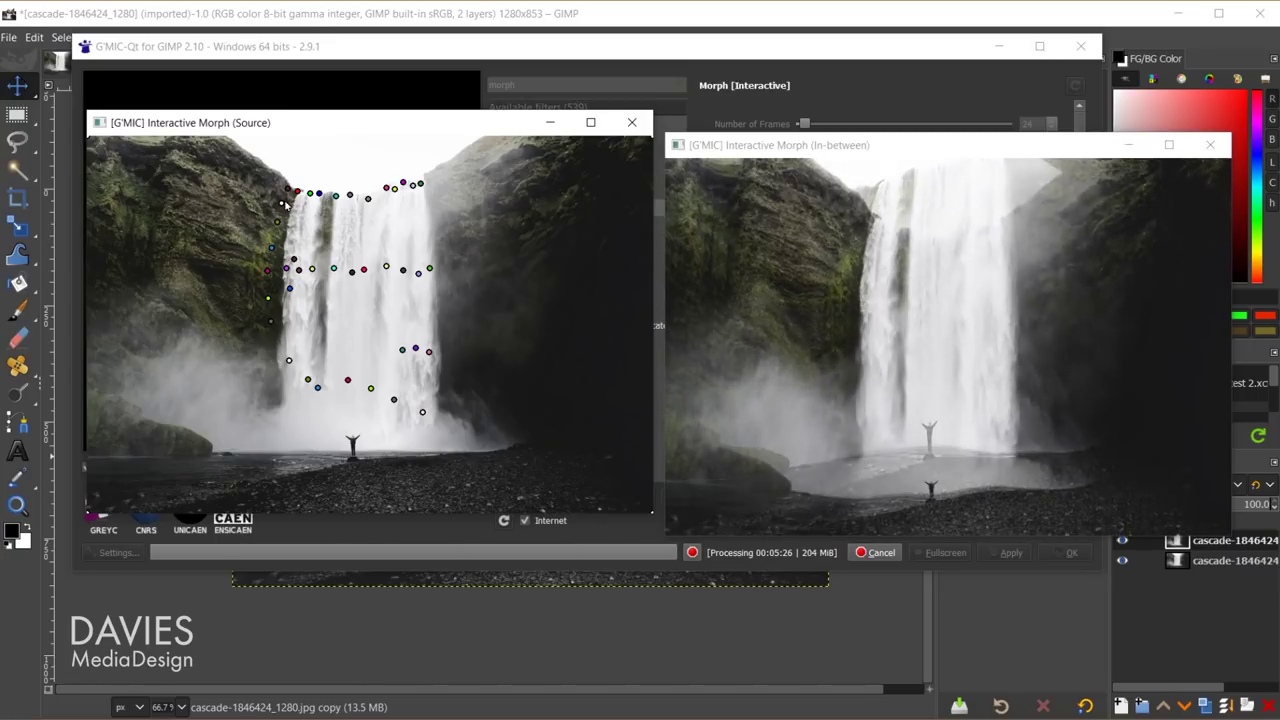
Place keypoints from the waterfall's lower left up across the left cliff face.
left_click(264, 332)
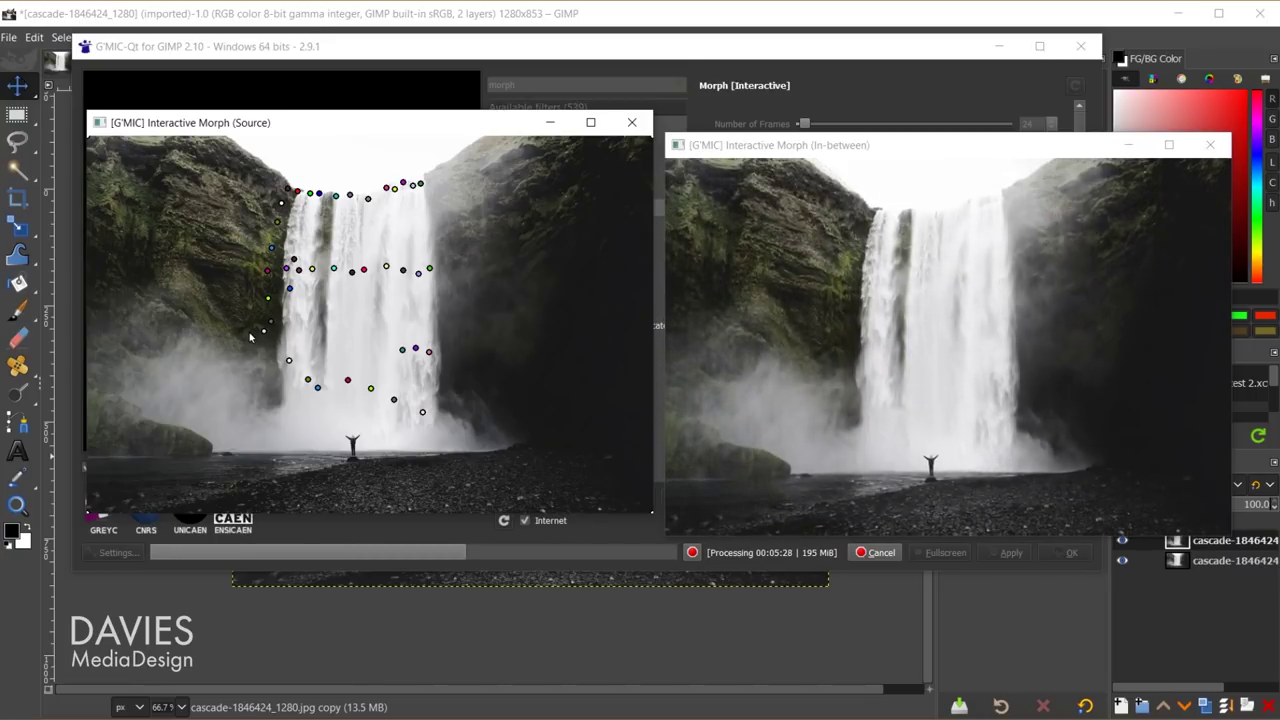
left_click(239, 320)
left_click(252, 268)
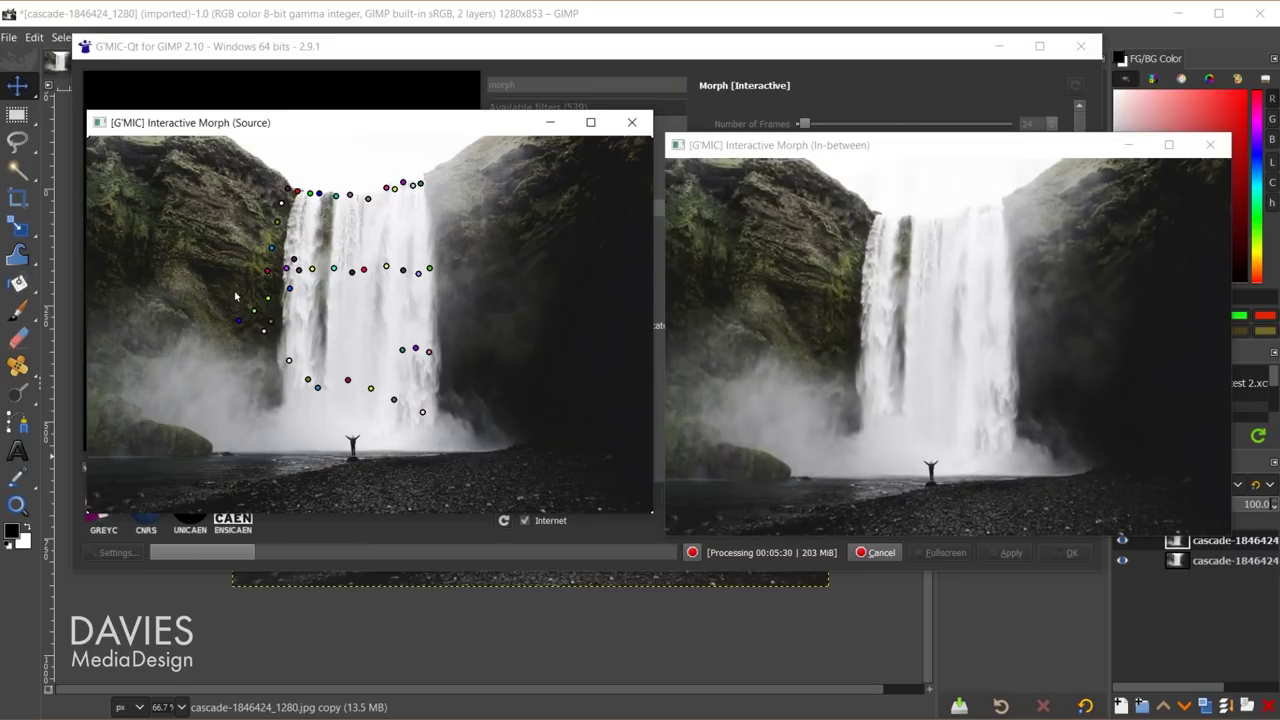
left_click(232, 284)
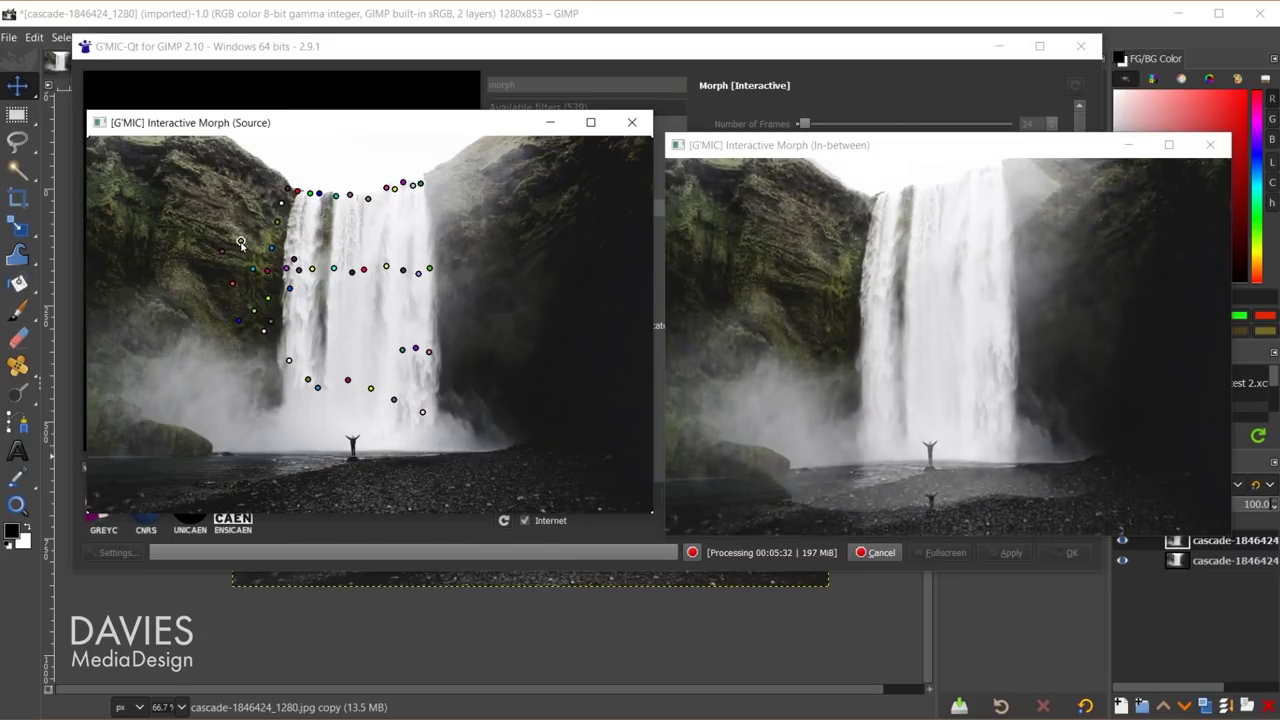
left_click(241, 240)
left_click(262, 226)
left_click(207, 222)
left_click(232, 208)
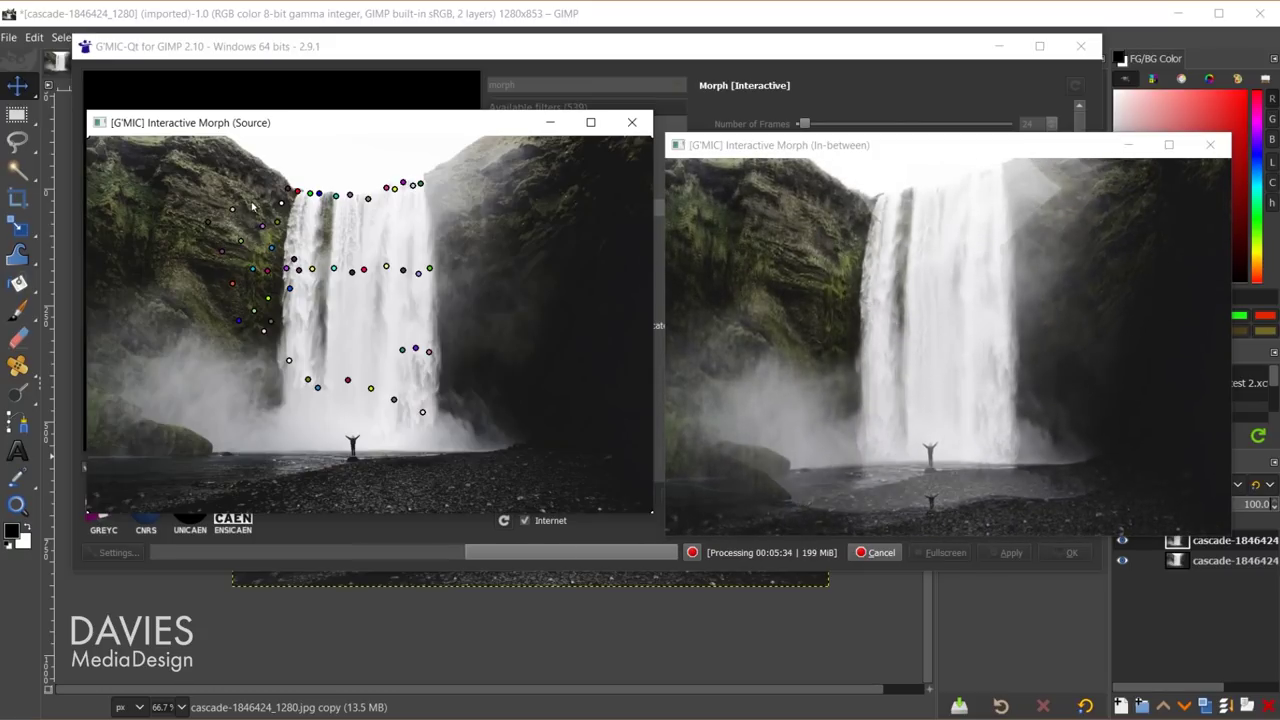
left_click(256, 197)
left_click(267, 168)
left_click(237, 174)
left_click(206, 192)
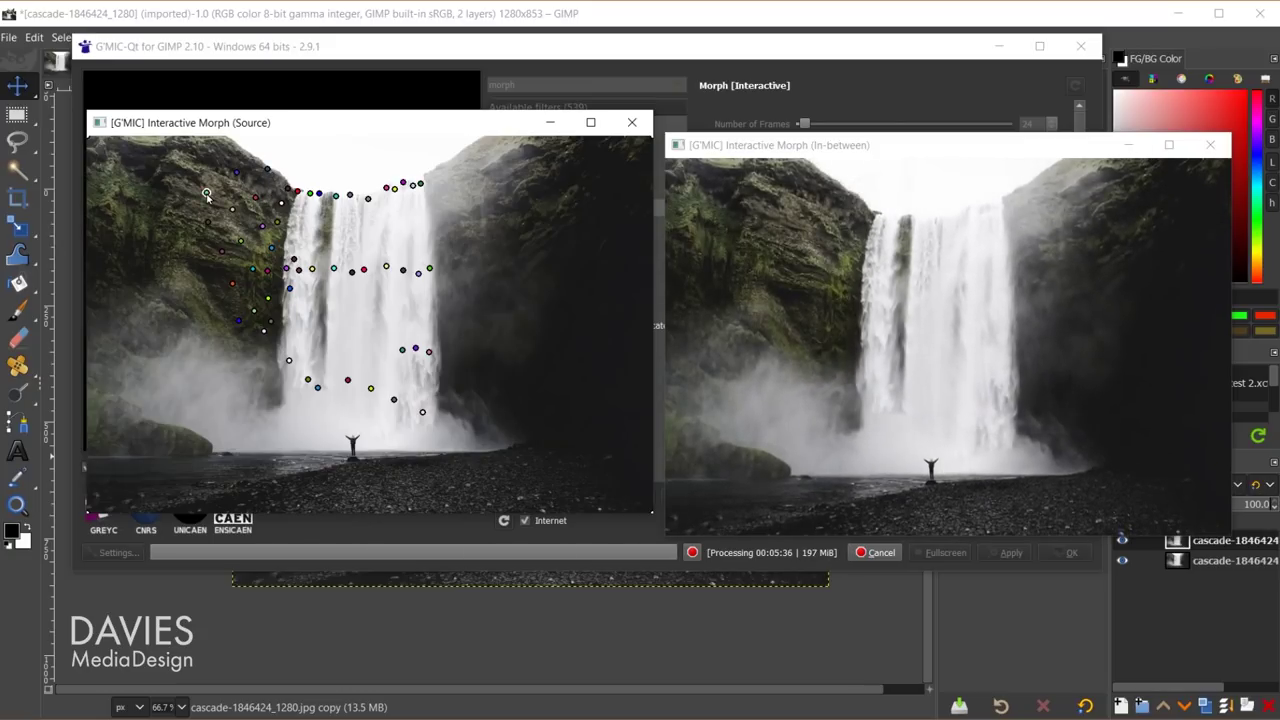
left_click(185, 213)
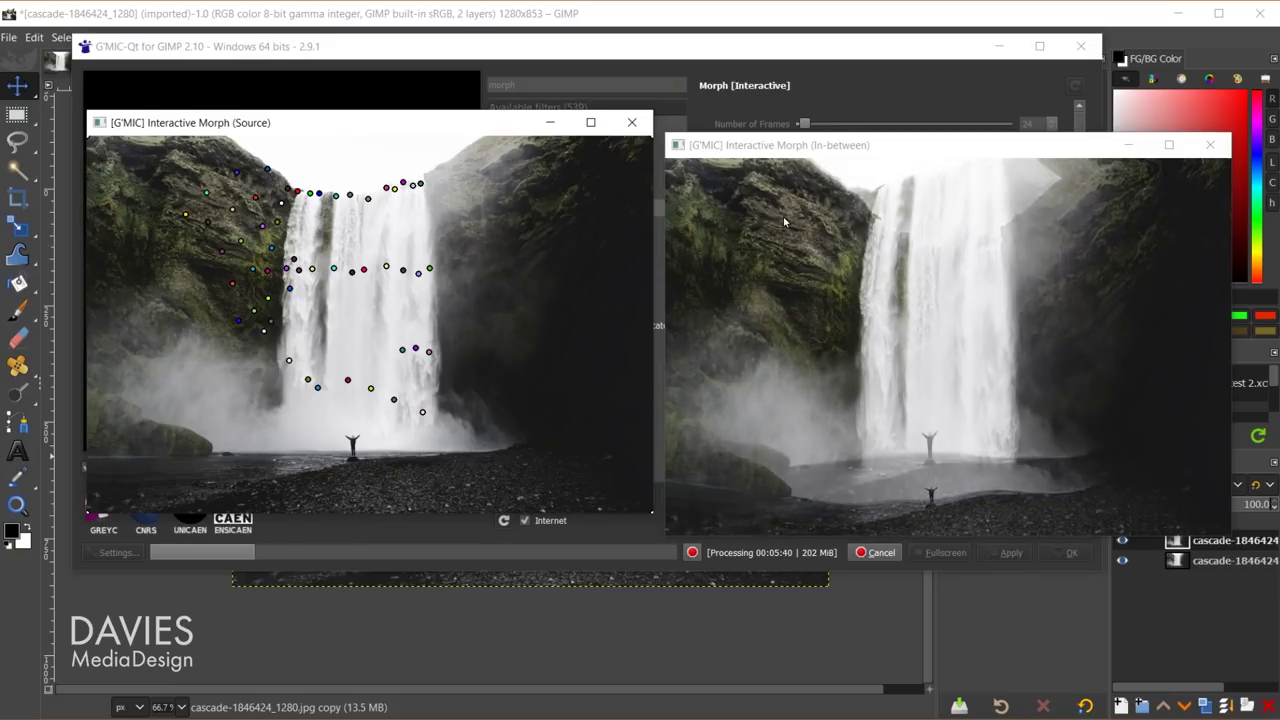
Place keypoints along the right cliff edge up to the image's upper right.
left_click(445, 170)
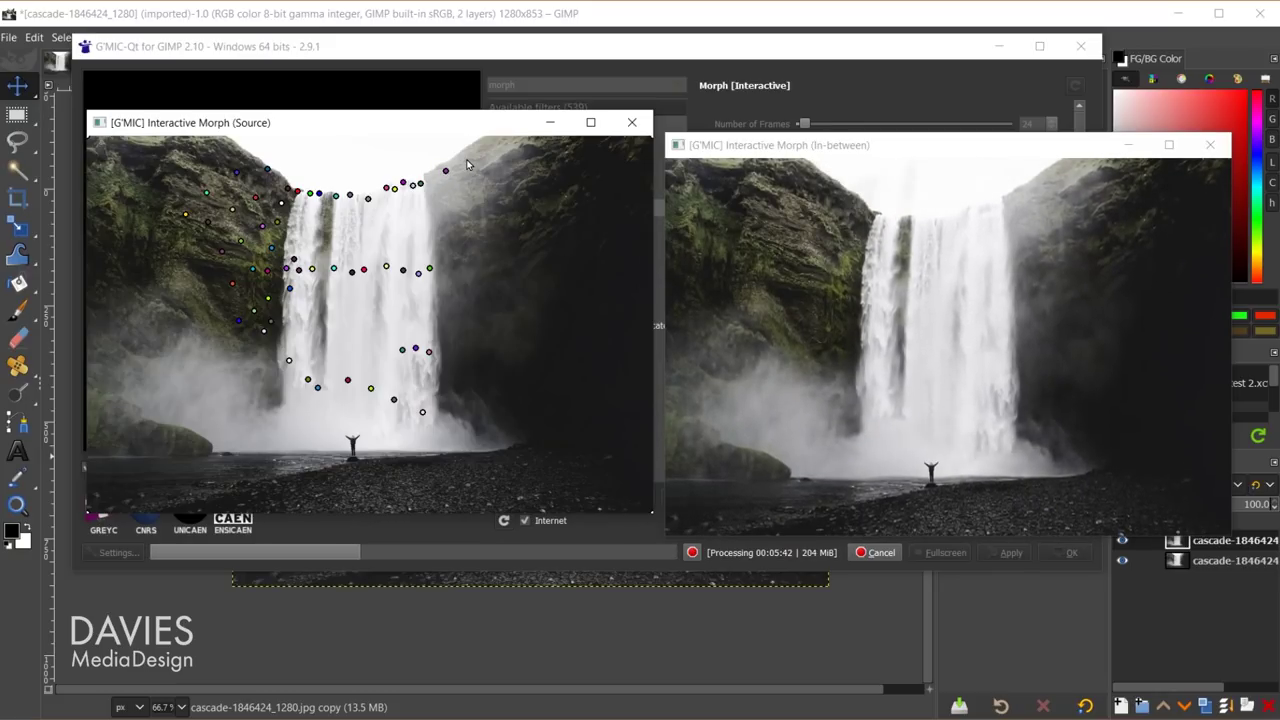
left_click(466, 158)
left_click(491, 140)
left_click(442, 202)
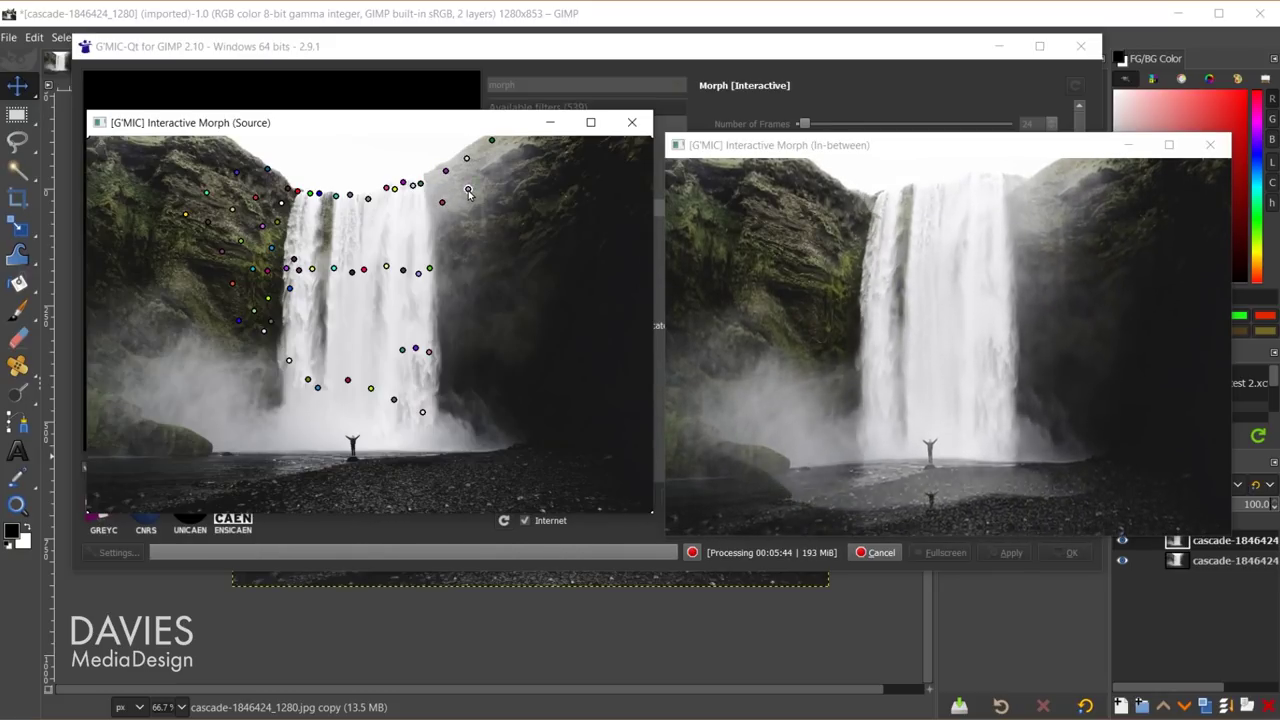
left_click(468, 188)
left_click(489, 169)
left_click(534, 141)
left_click(443, 234)
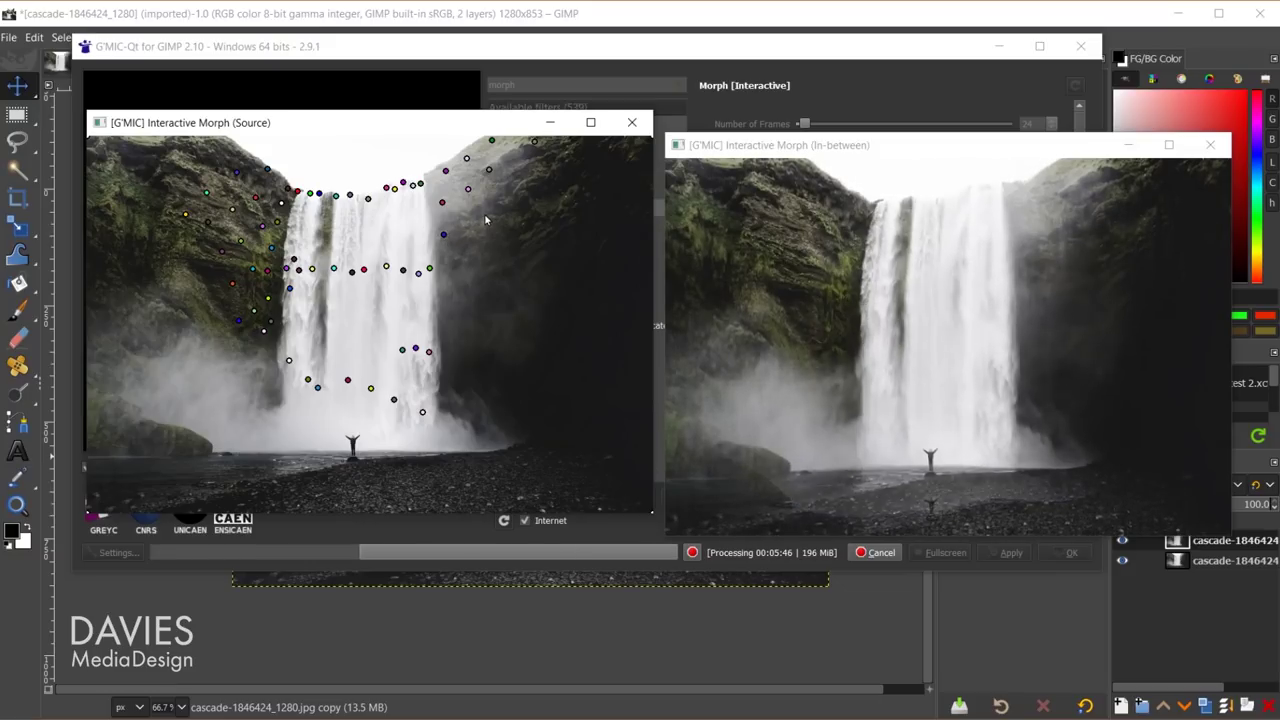
left_click(484, 213)
left_click(514, 189)
left_click(563, 154)
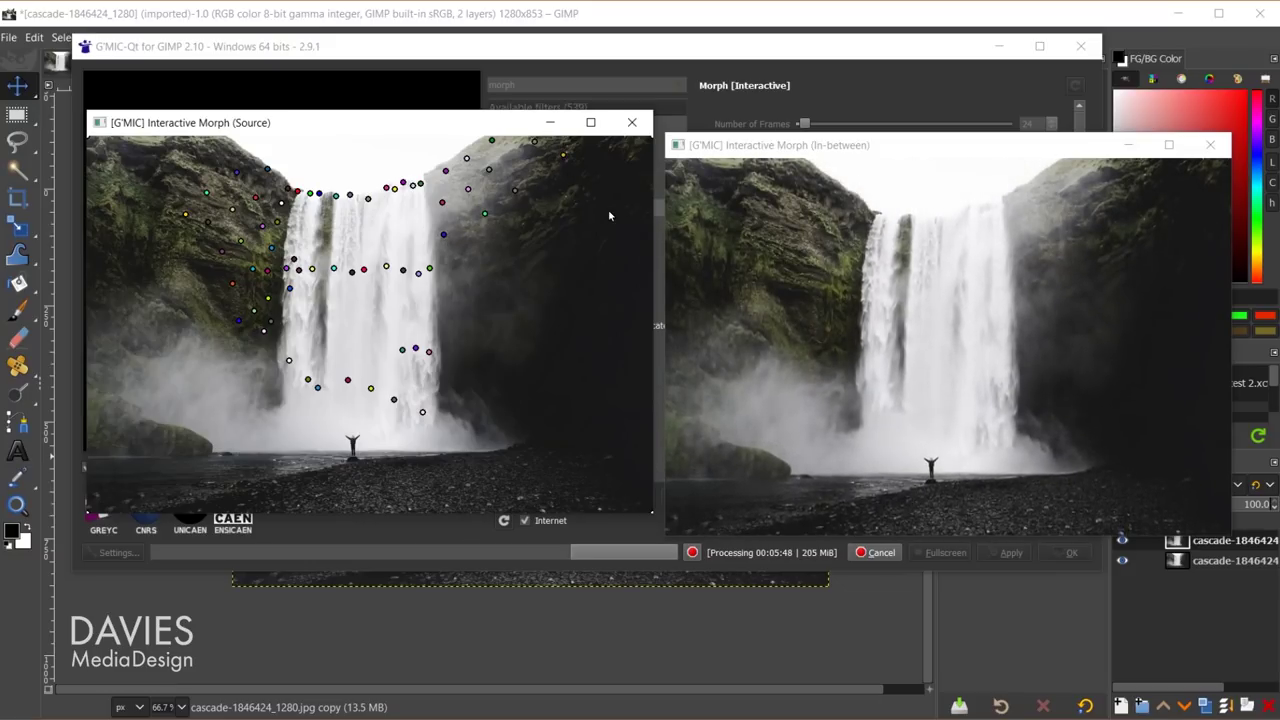
left_click(450, 270)
left_click(492, 255)
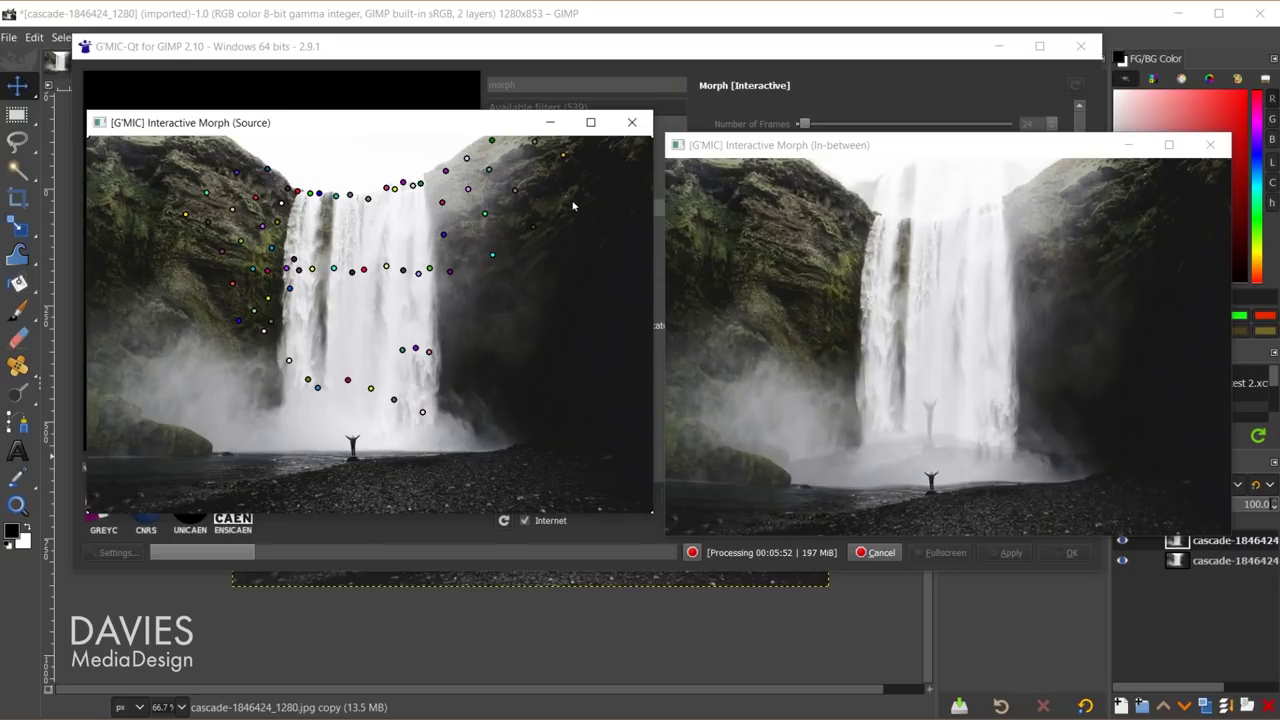
left_click(604, 164)
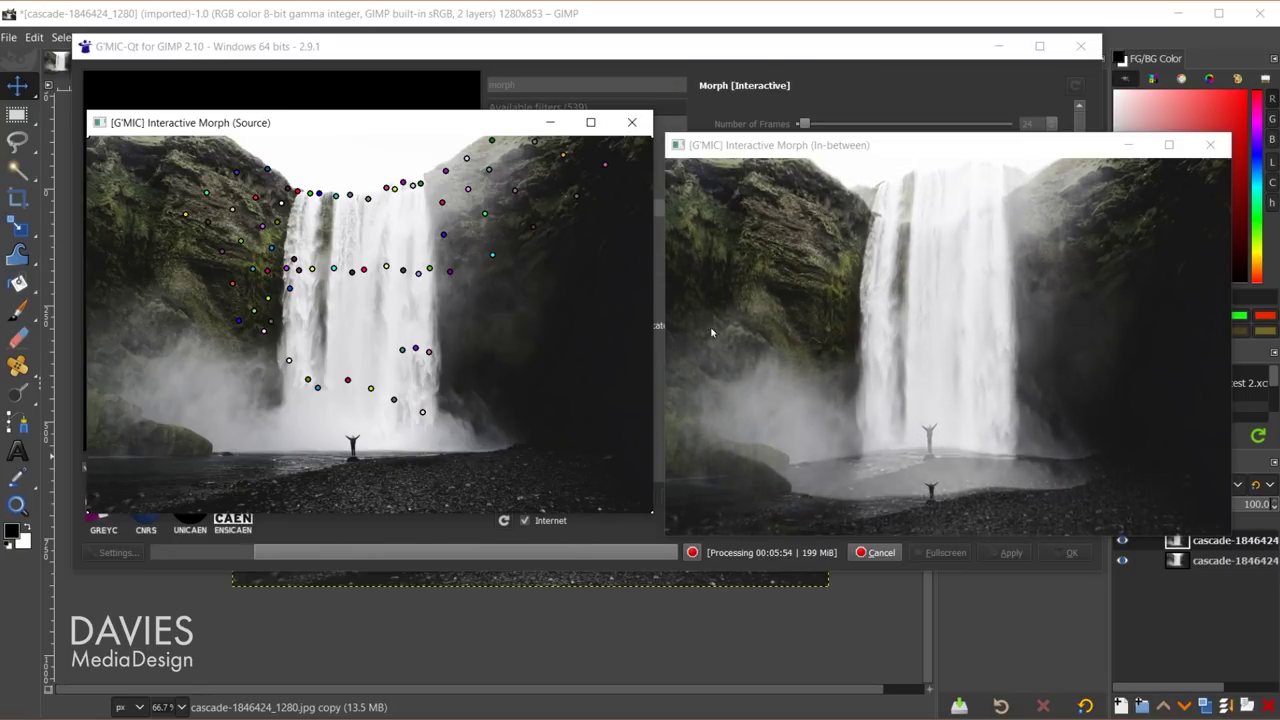
Add a column of keypoints down the waterfall's right edge.
left_click(447, 294)
left_click(450, 321)
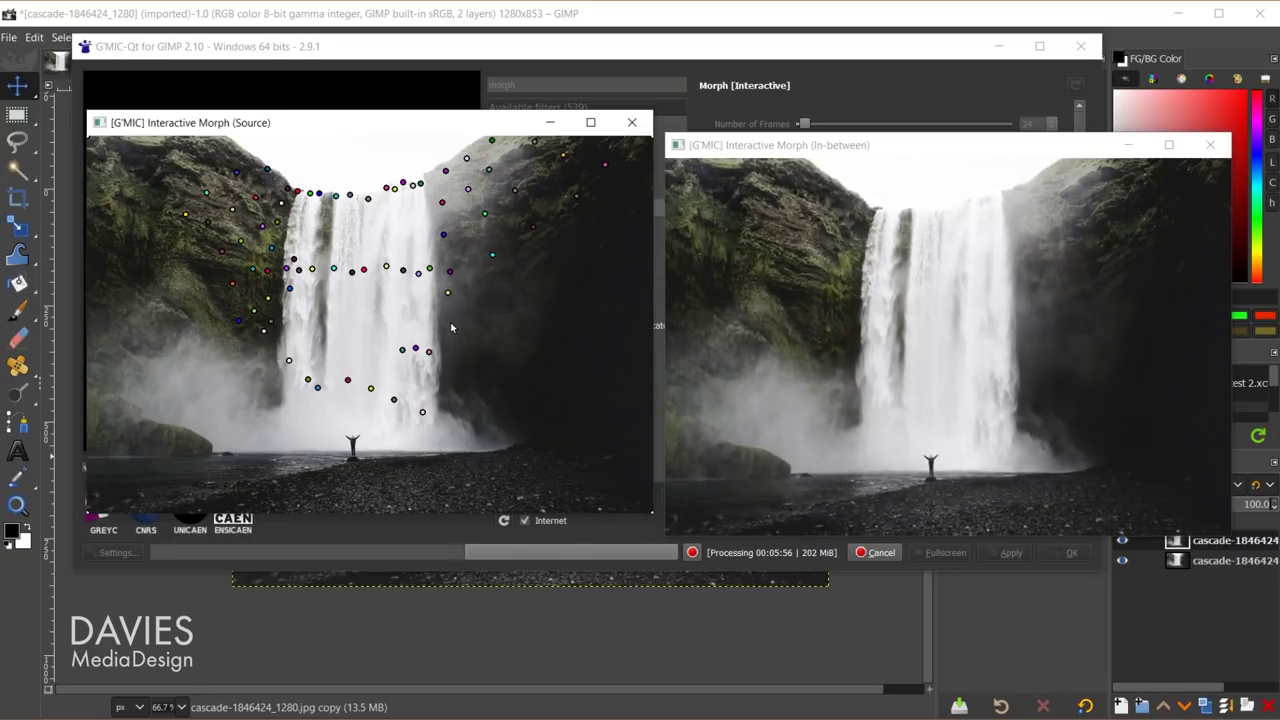
left_click(452, 346)
left_click(453, 376)
Scatter keypoints across the dark right cliff.
left_click(487, 300)
left_click(513, 277)
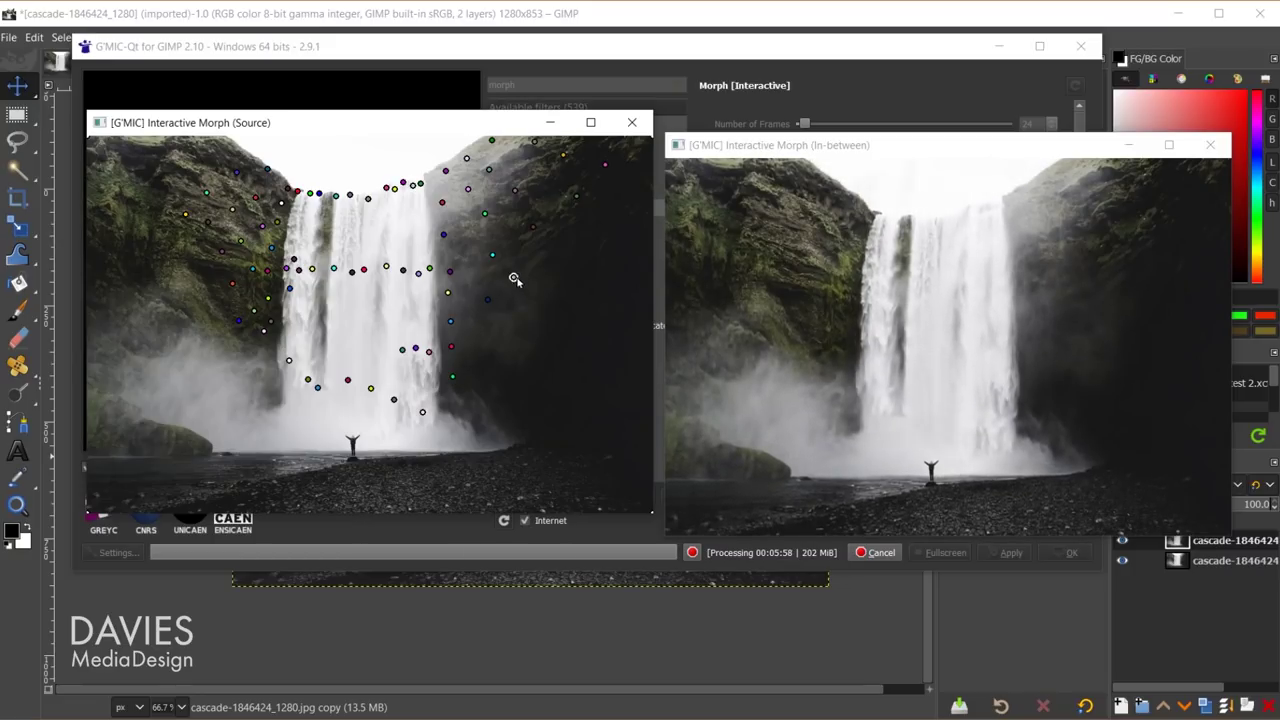
left_click(569, 241)
left_click(617, 205)
left_click(581, 277)
left_click(532, 302)
left_click(477, 333)
left_click(485, 379)
left_click(540, 356)
left_click(590, 325)
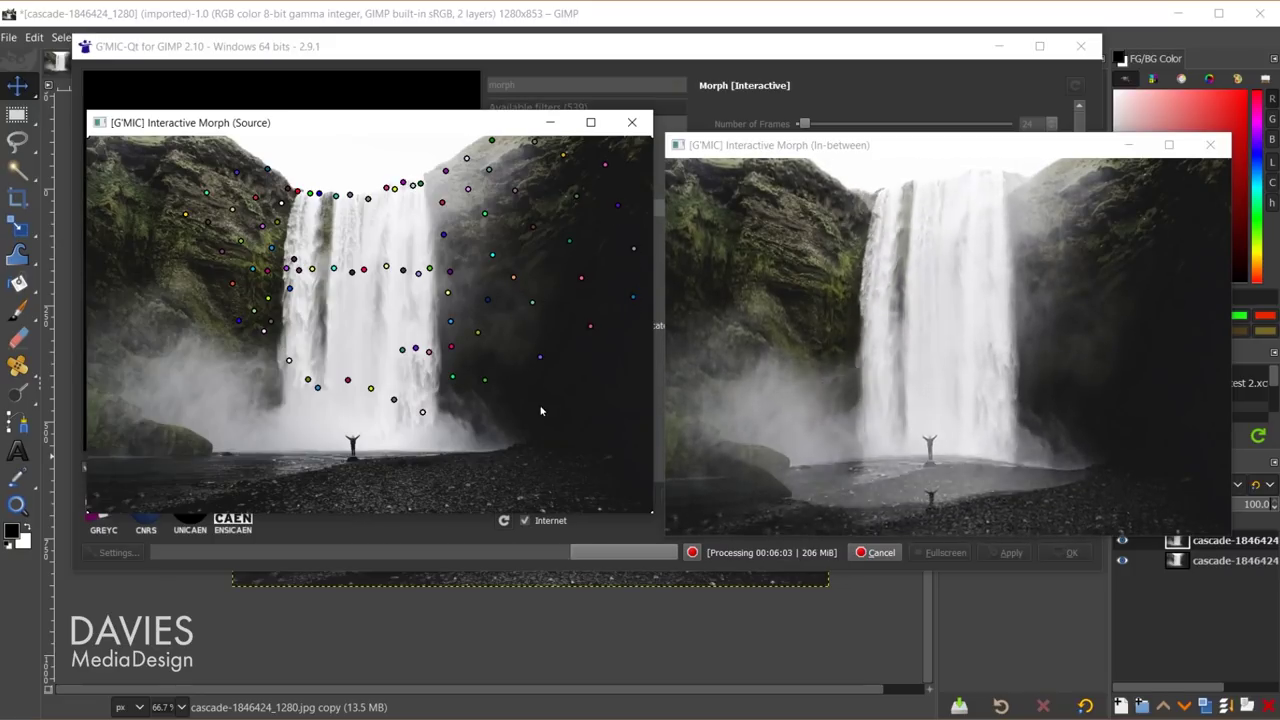
left_click(634, 296)
left_click(619, 369)
left_click(589, 383)
left_click(534, 404)
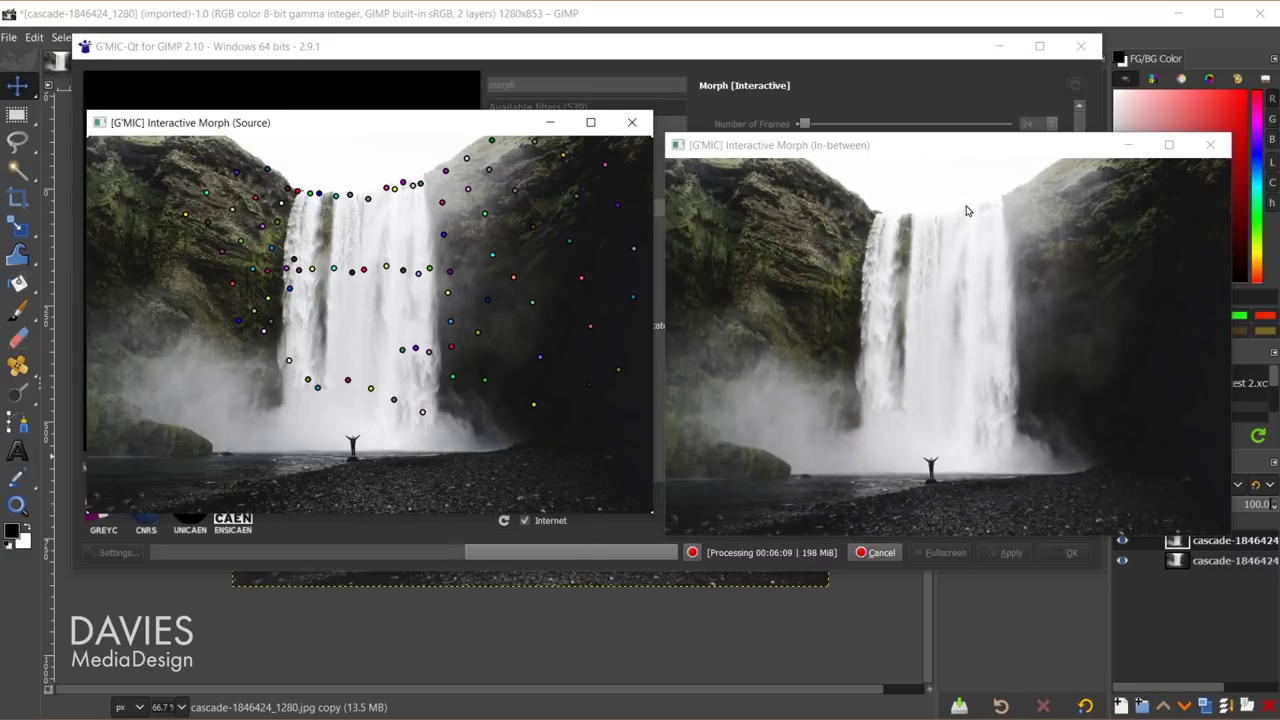
Add a row of keypoints along the top of the waterfall.
left_click(293, 175)
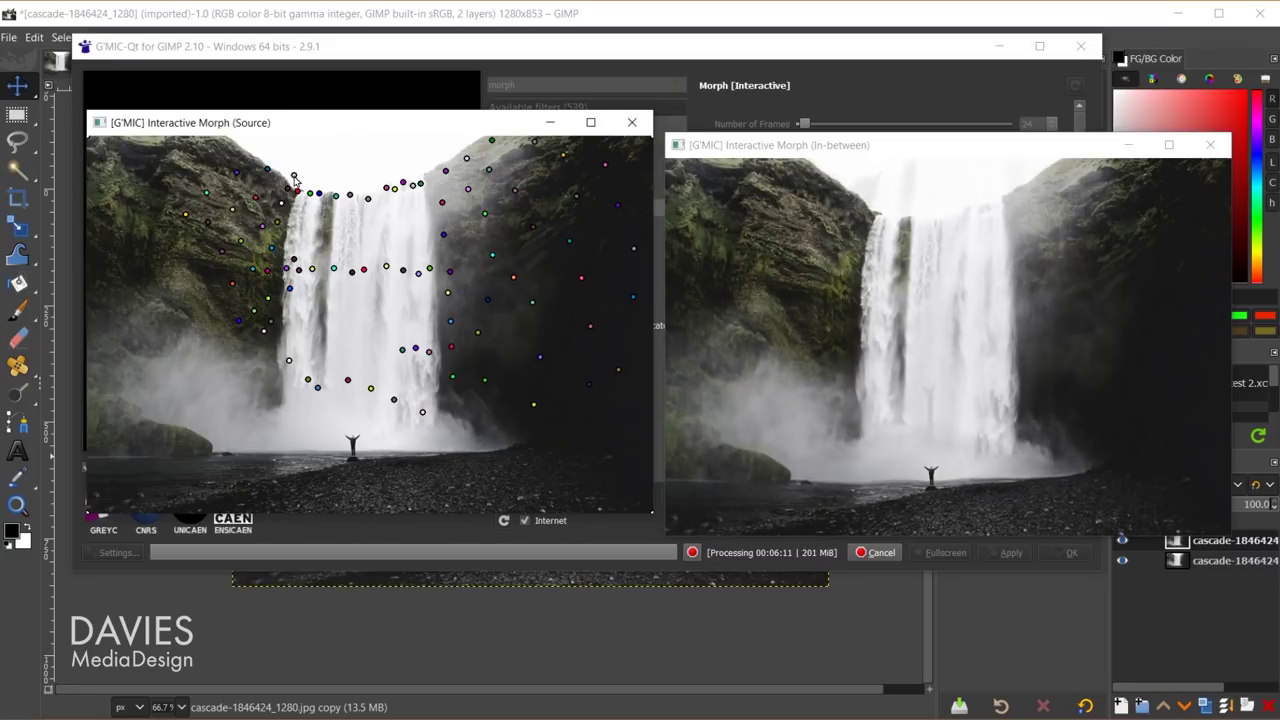
left_click(308, 175)
left_click(324, 178)
left_click(355, 181)
left_click(380, 179)
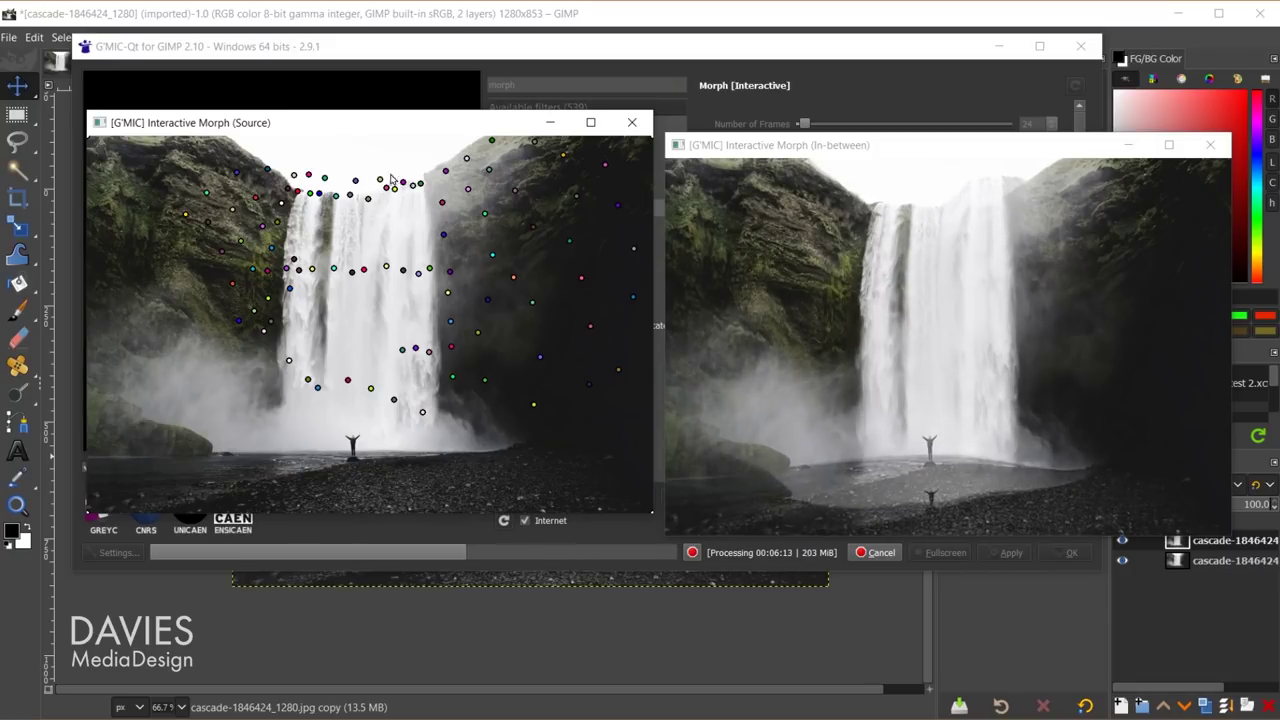
left_click(399, 168)
left_click(417, 165)
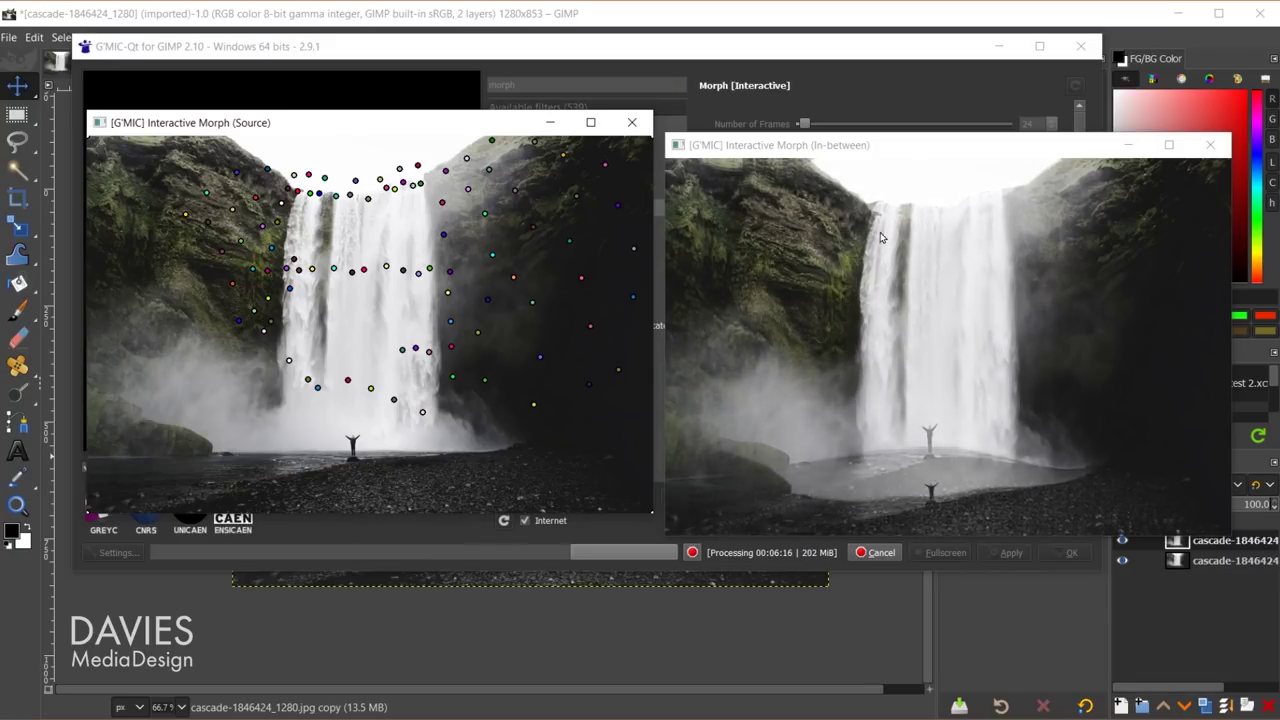
Add keypoints on the upper-left rocks and just above the waterfall's top.
left_click(189, 148)
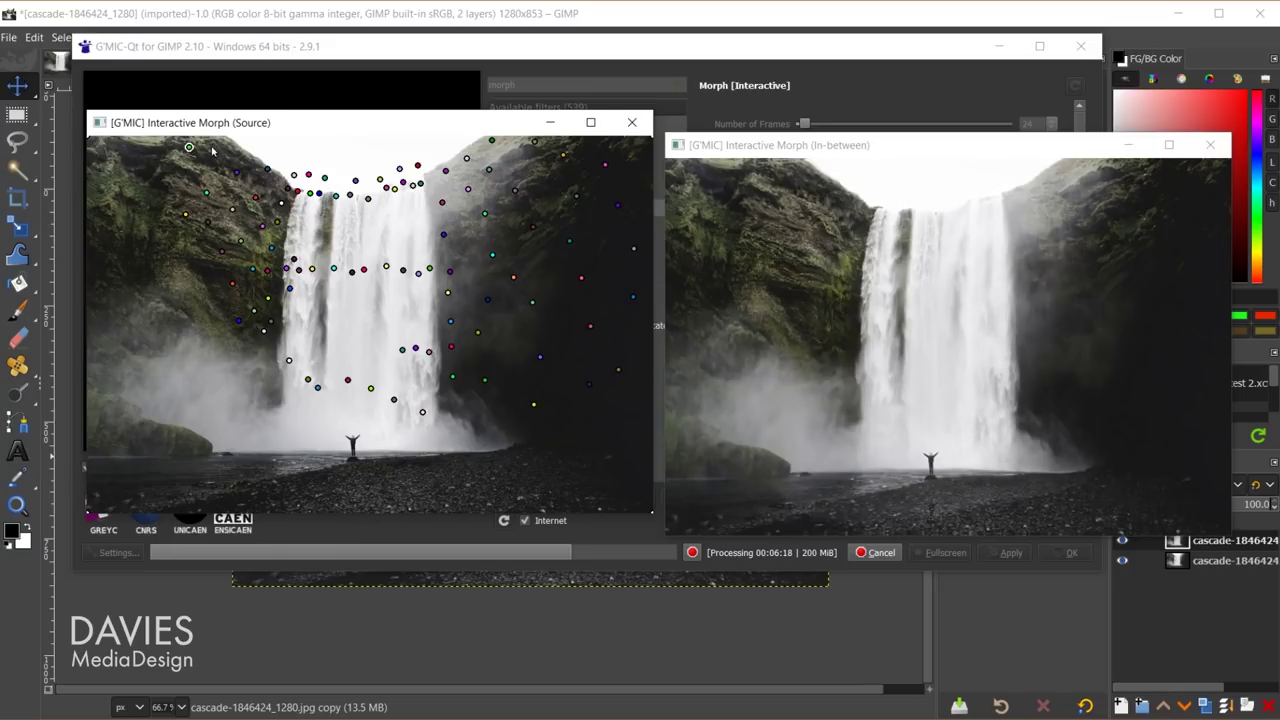
left_click(216, 144)
left_click(257, 142)
left_click(352, 163)
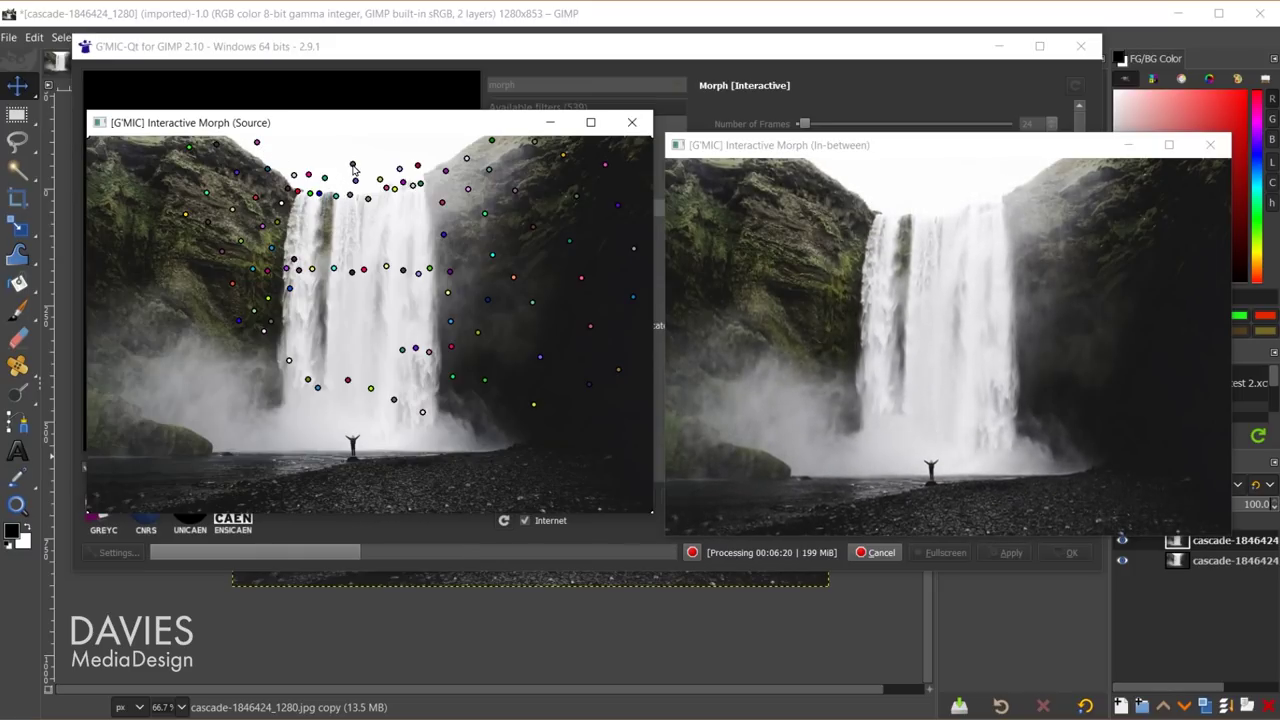
left_click(287, 159)
left_click(368, 153)
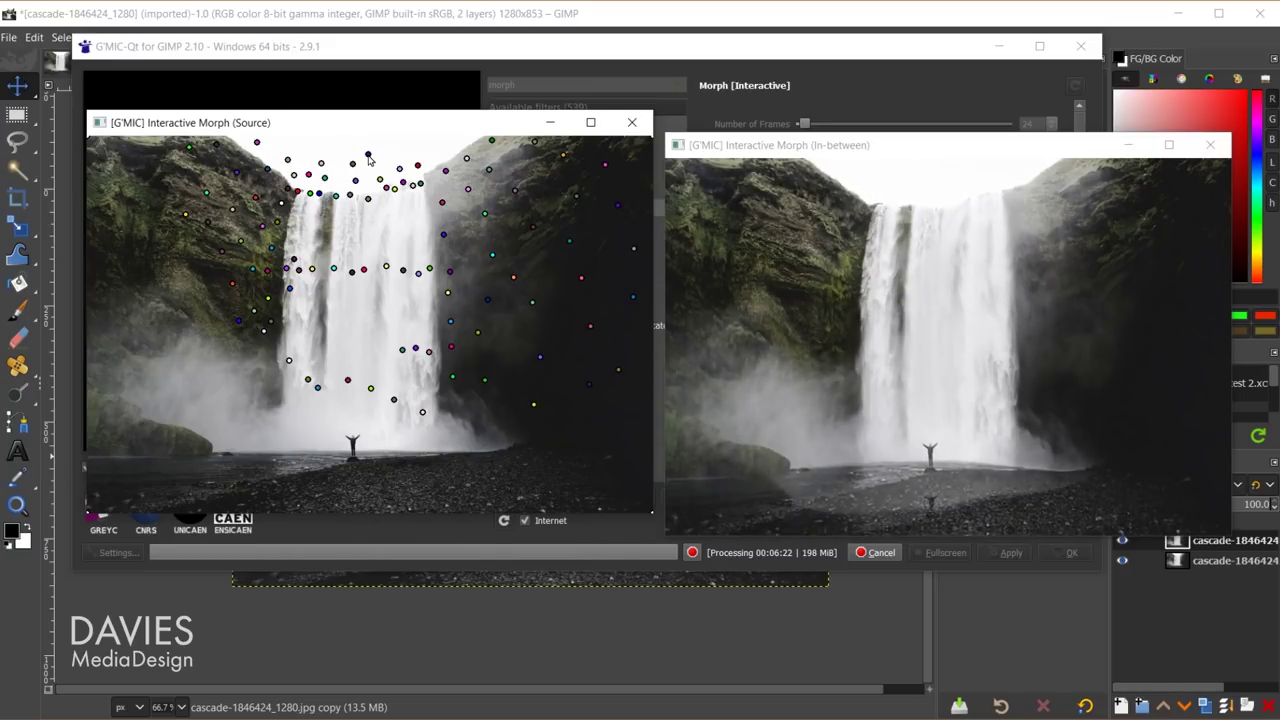
left_click(414, 153)
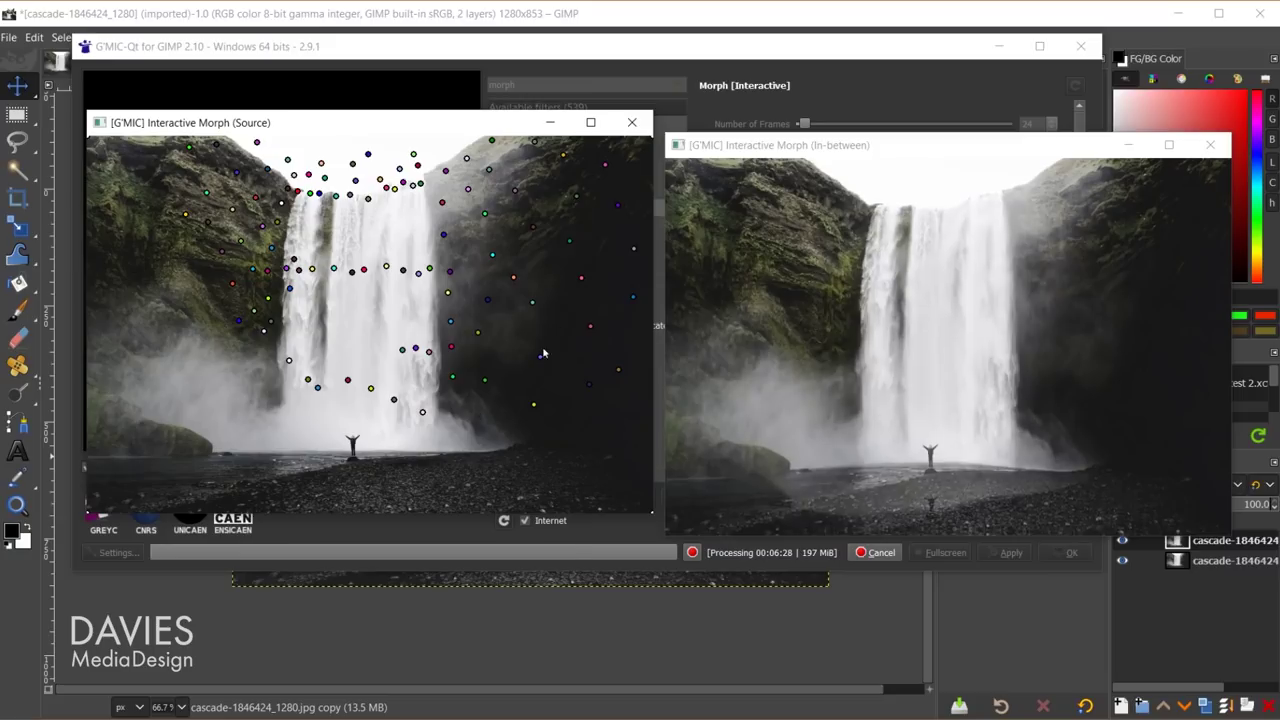
Enlarge the Source view, add keypoints on the ground near the figure, then restore its size.
left_click(591, 122)
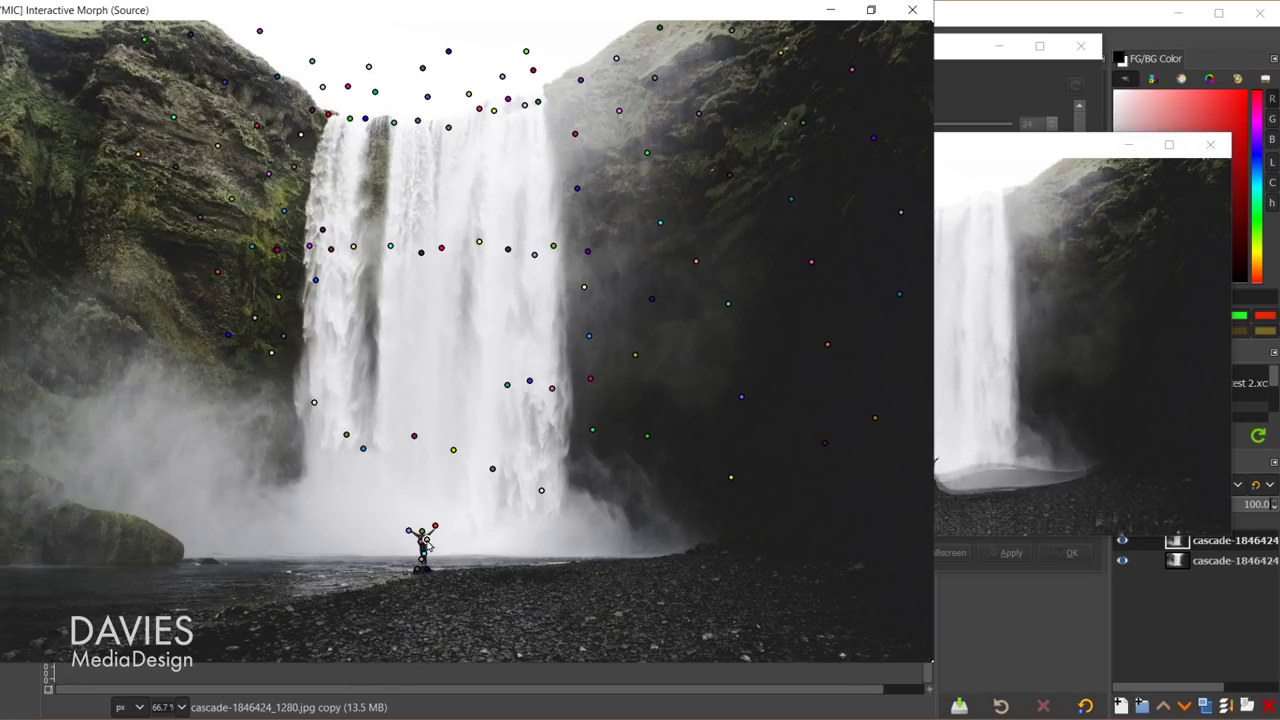
left_click(1100, 156)
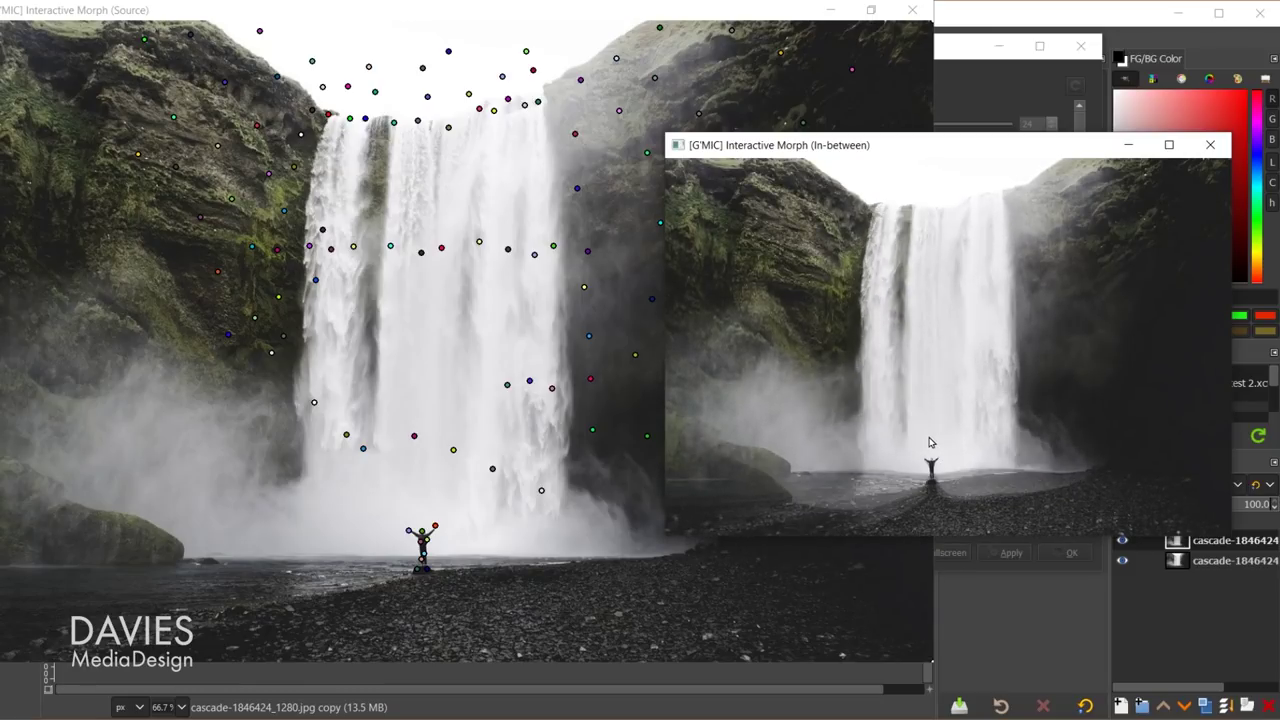
left_click(405, 568)
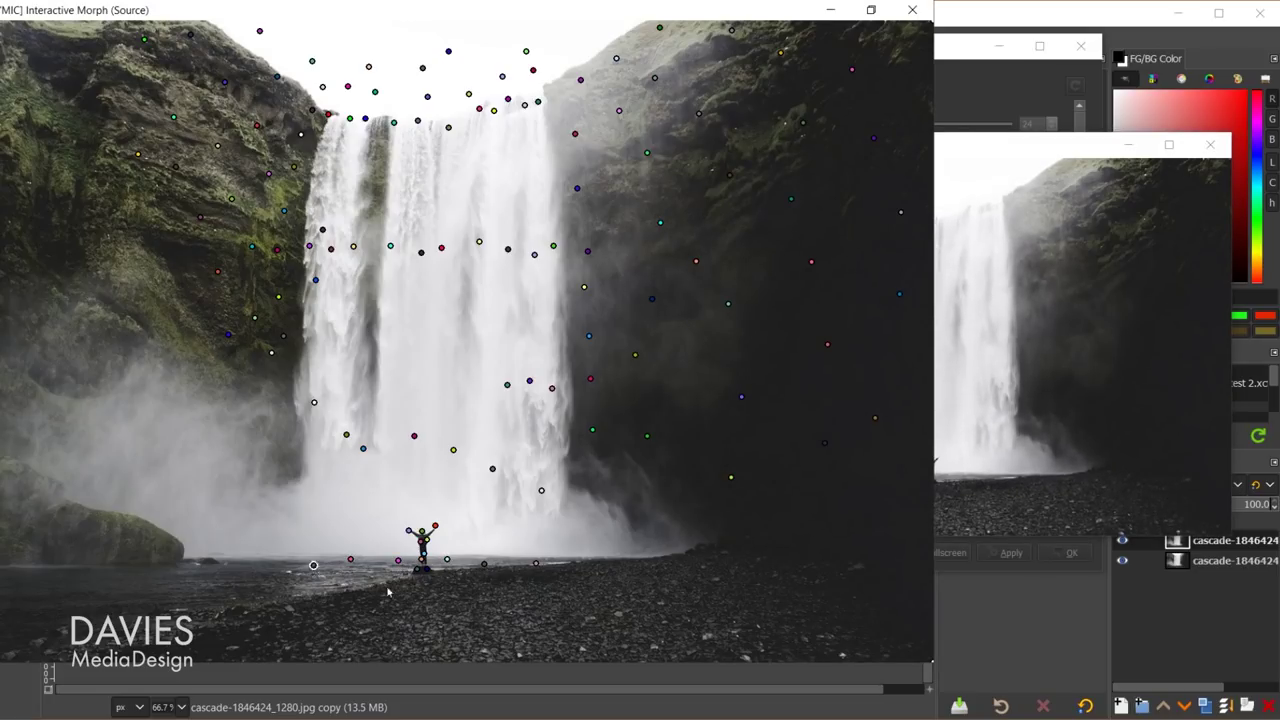
left_click(460, 570)
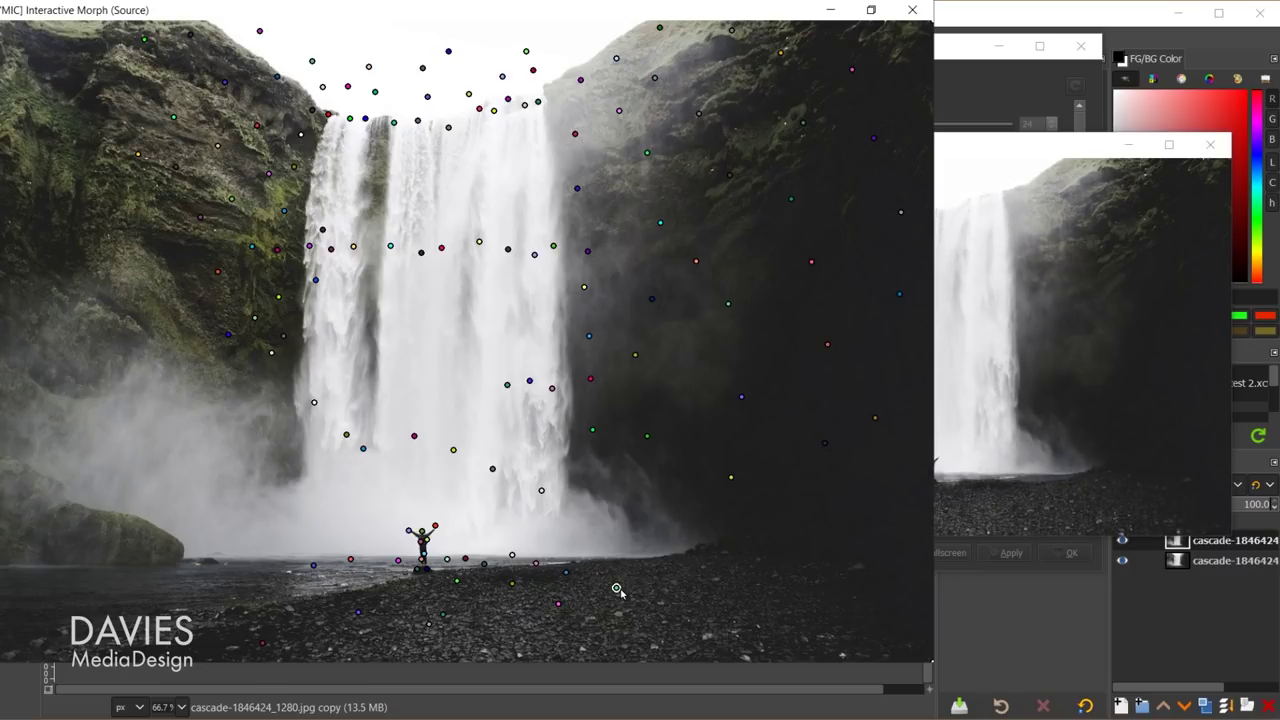
left_click(872, 10)
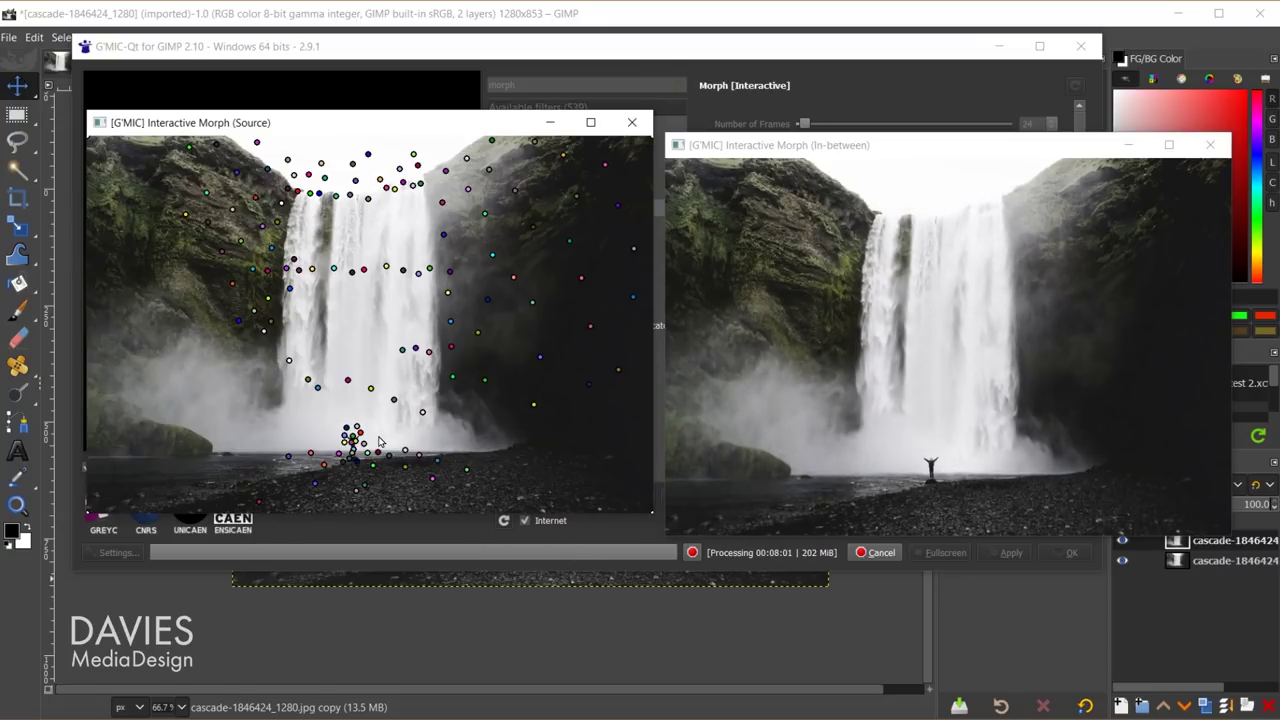
key("space")
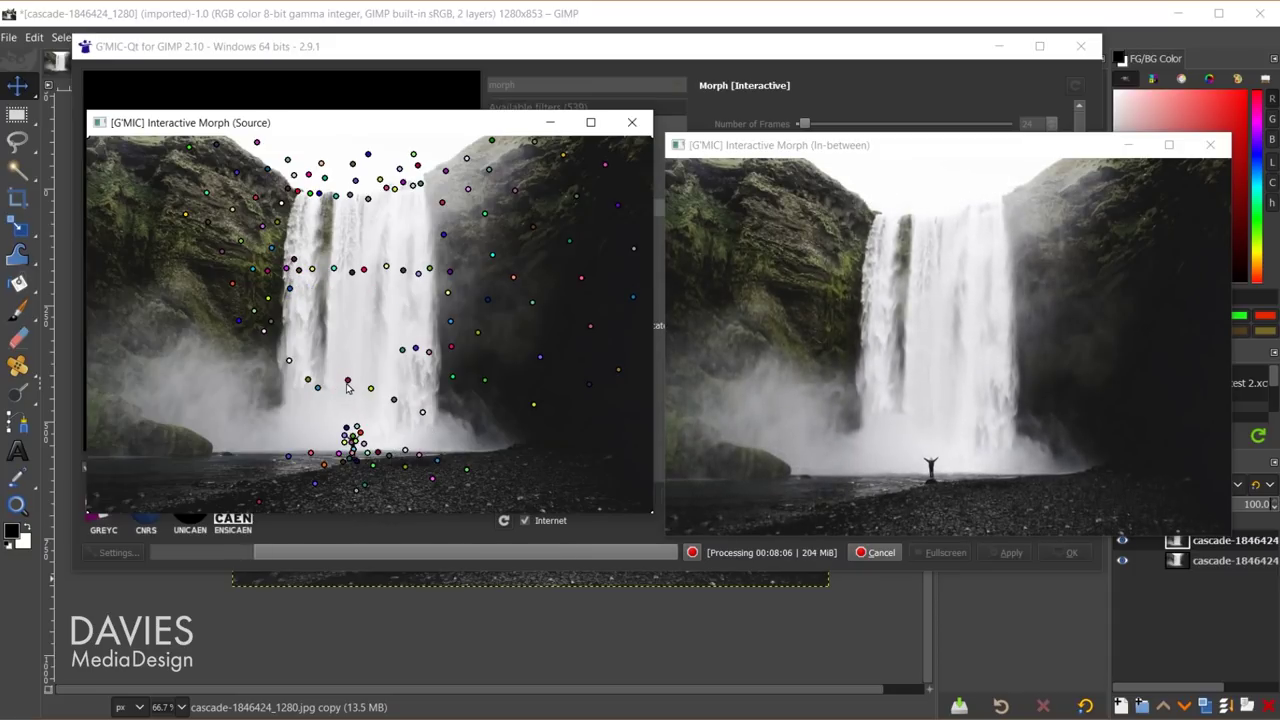
key("space")
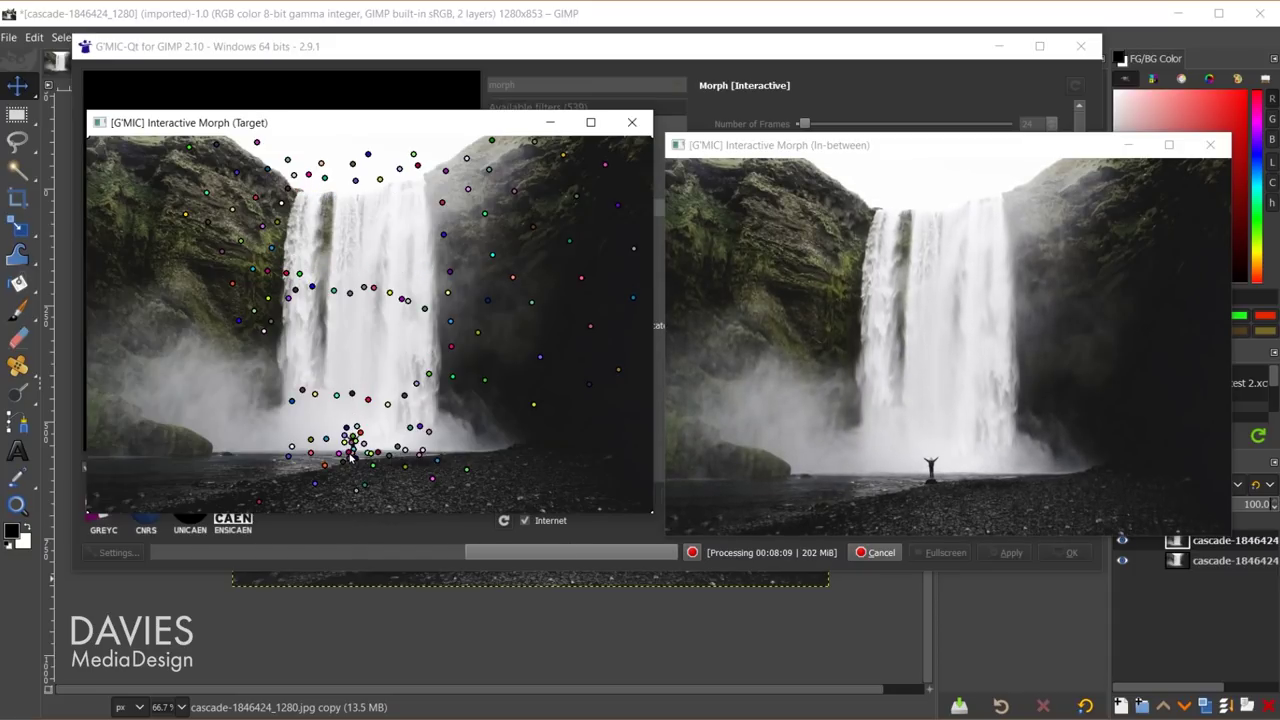
key("space")
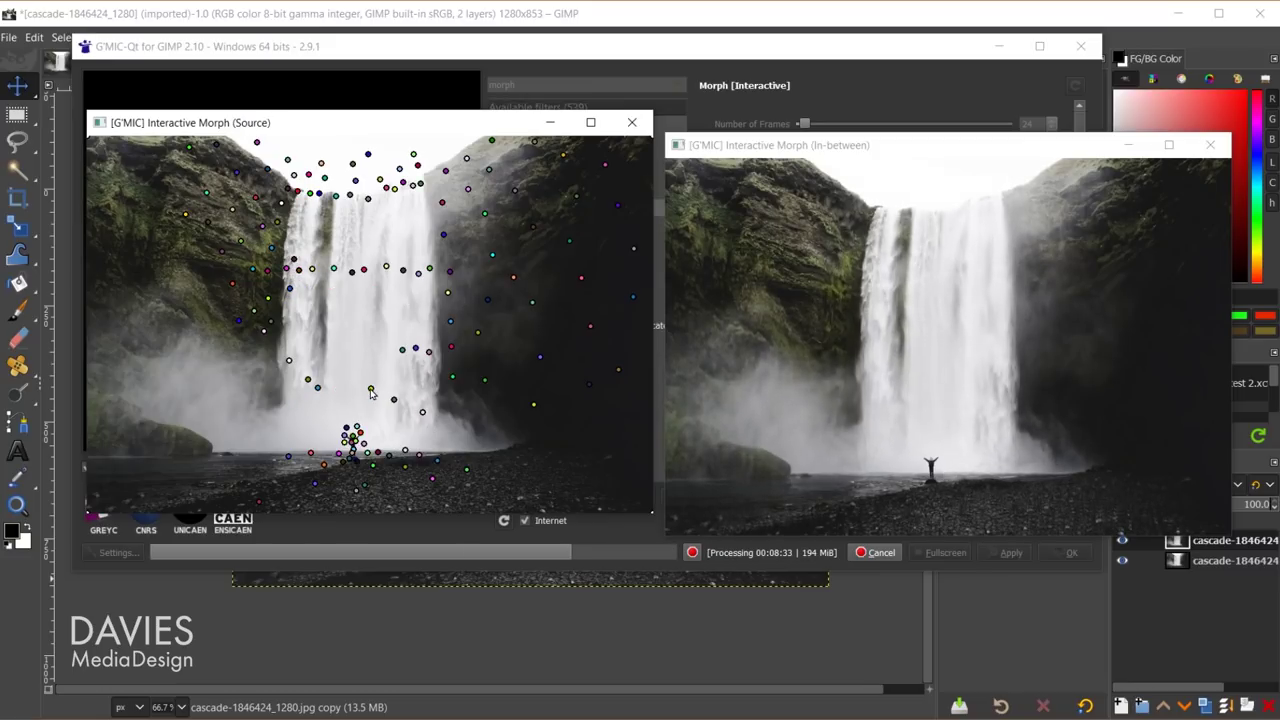
key("space")
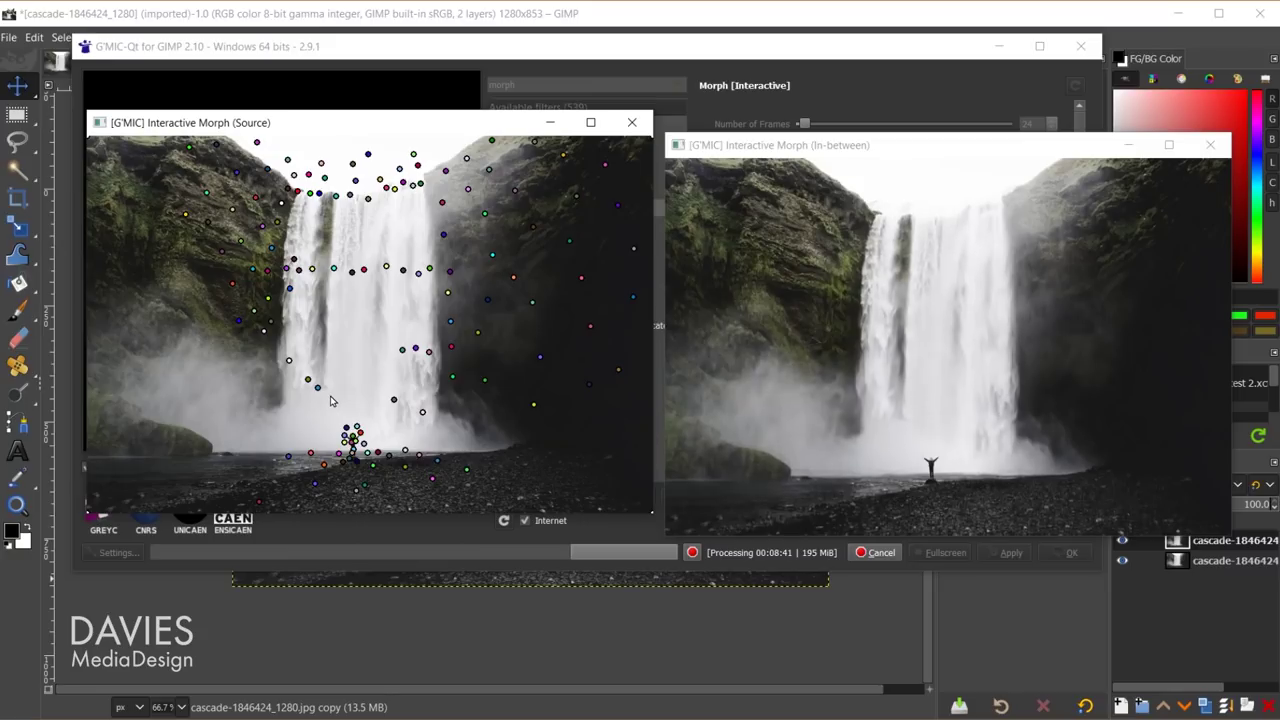
key("space")
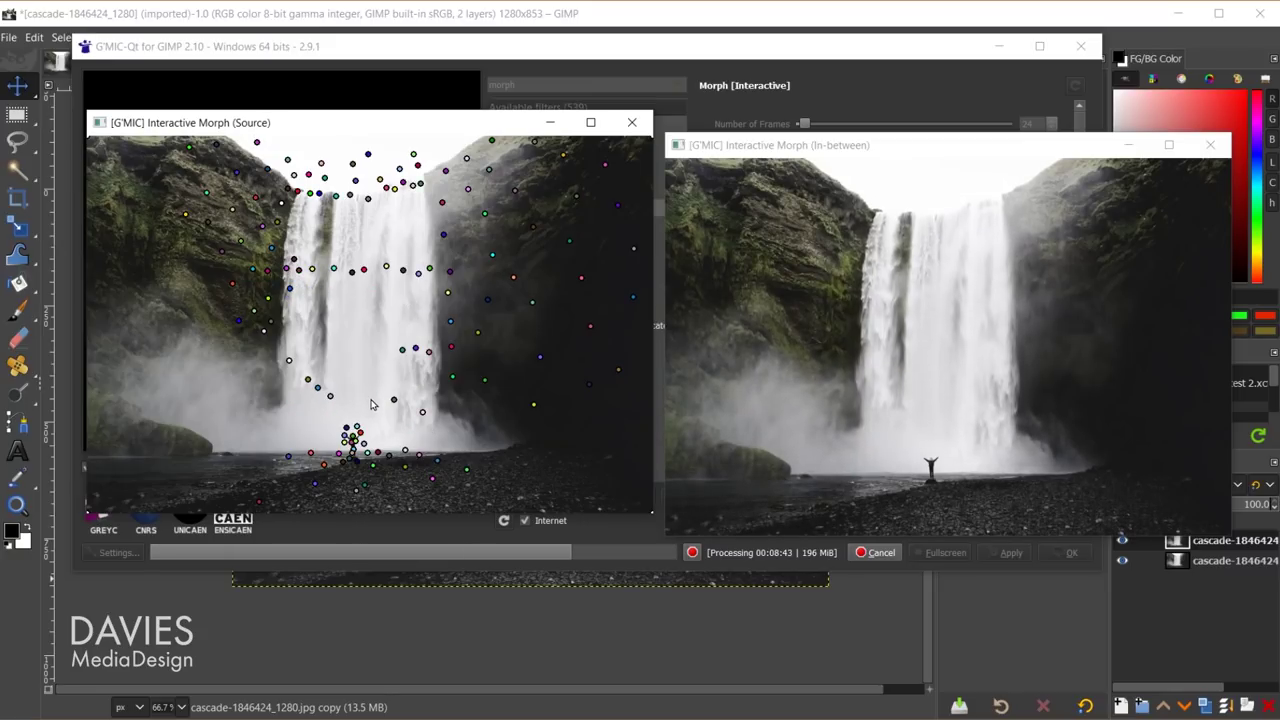
key("space")
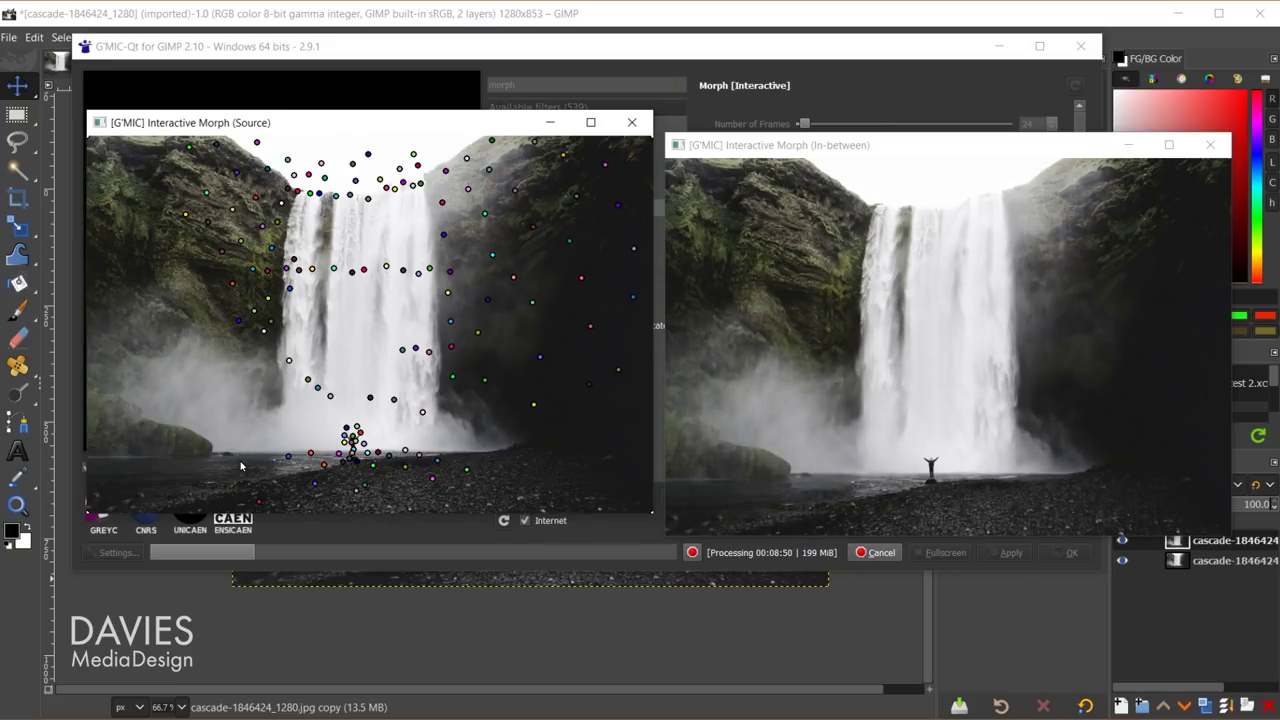
Add keypoints beside the figure's base, on the shoreline and along the left rock ledge.
left_click(269, 455)
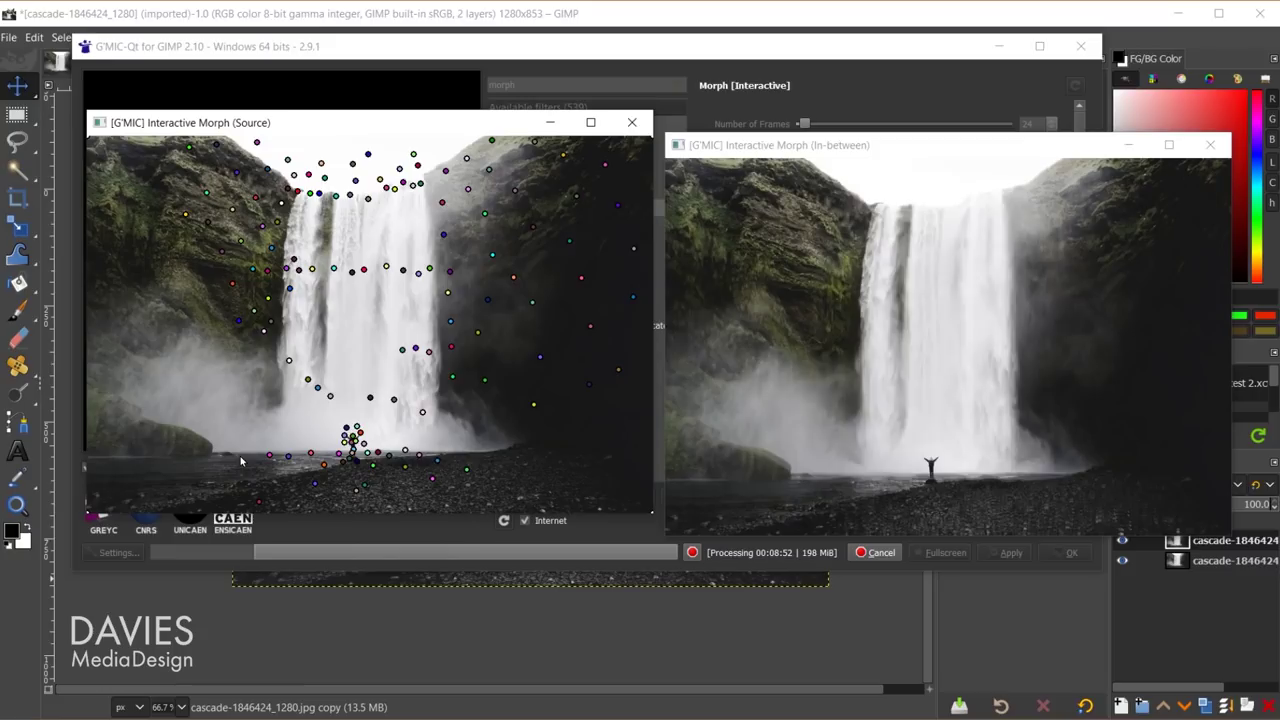
left_click(193, 453)
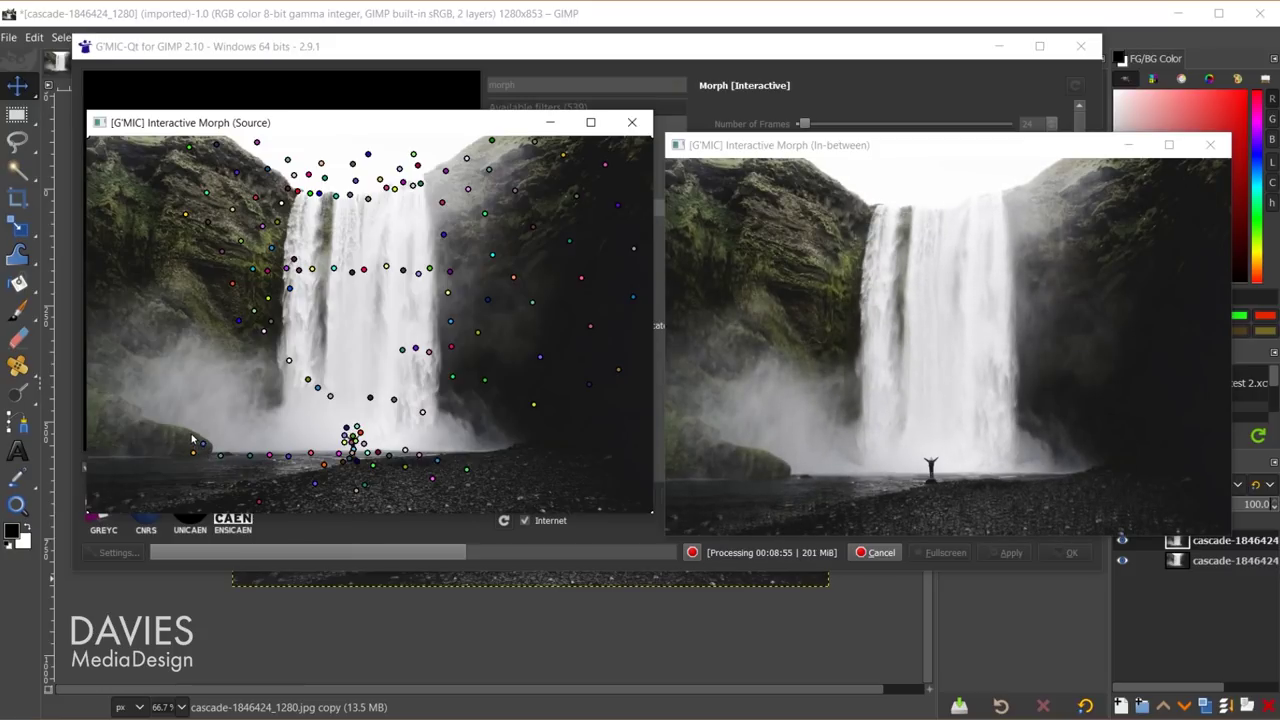
left_click(187, 431)
left_click(162, 429)
left_click(138, 421)
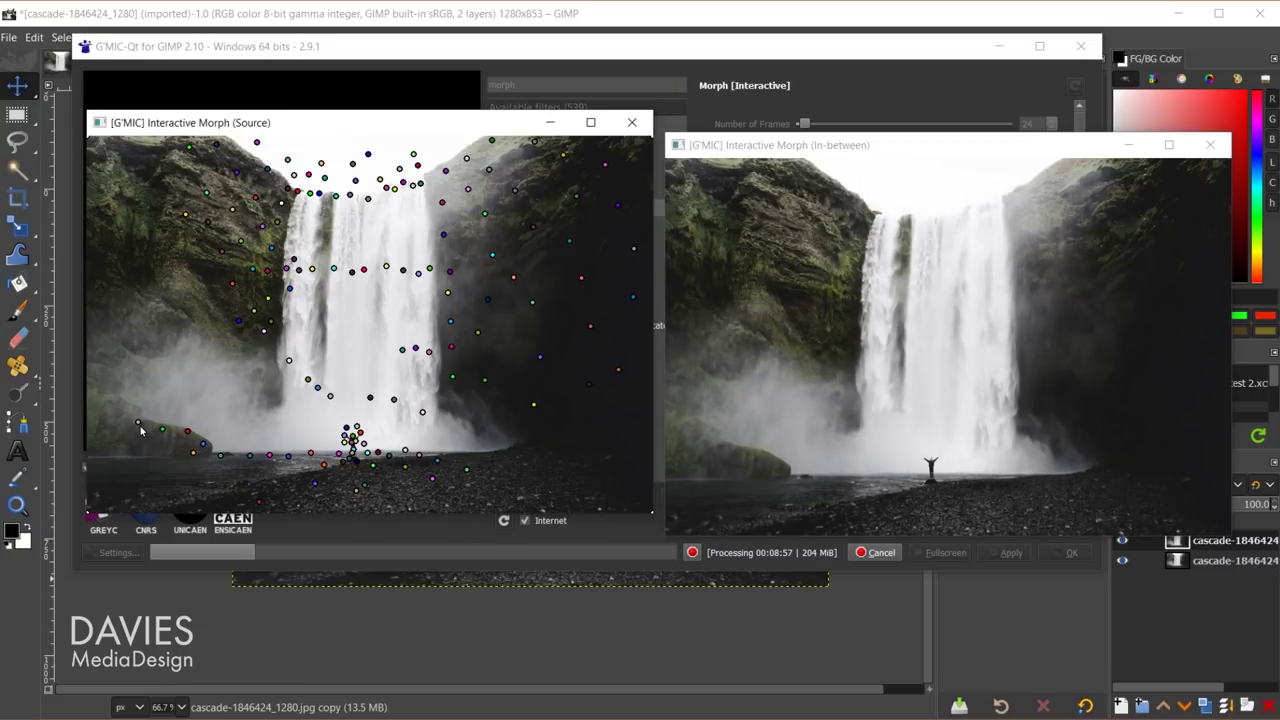
left_click(517, 453)
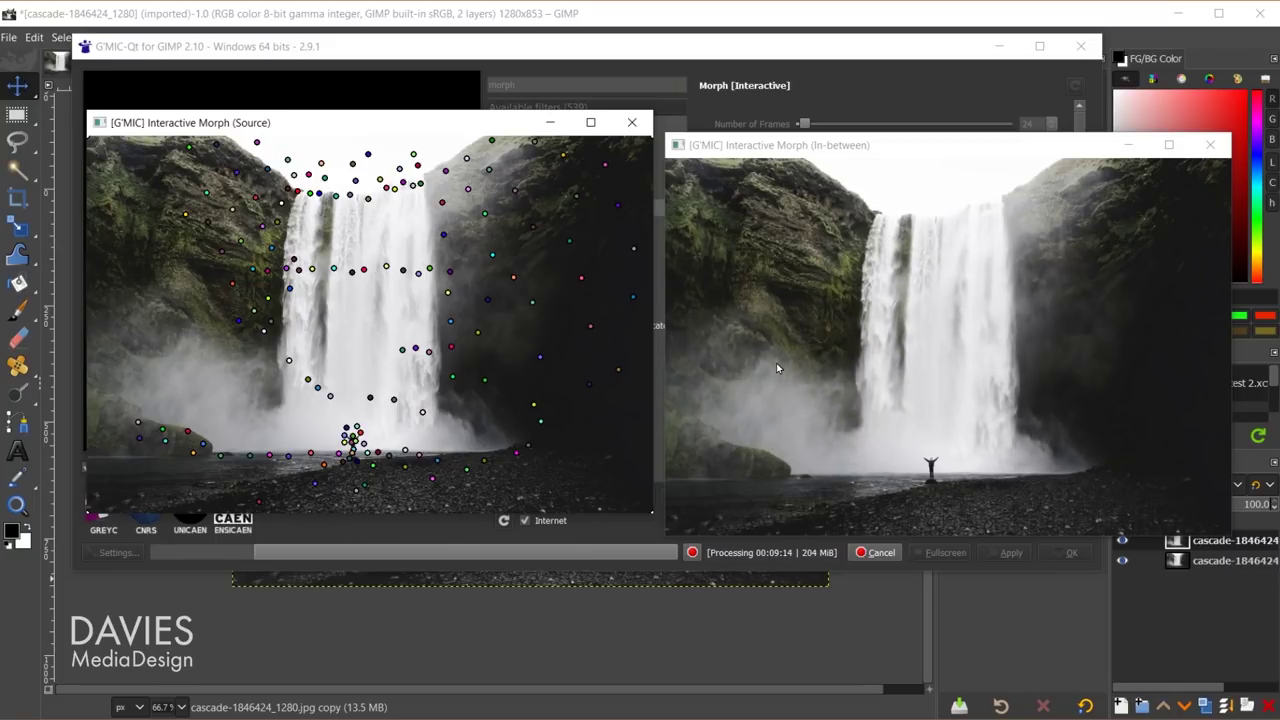
Toggle between the Source and Target layouts to compare keypoint positions.
key("space")
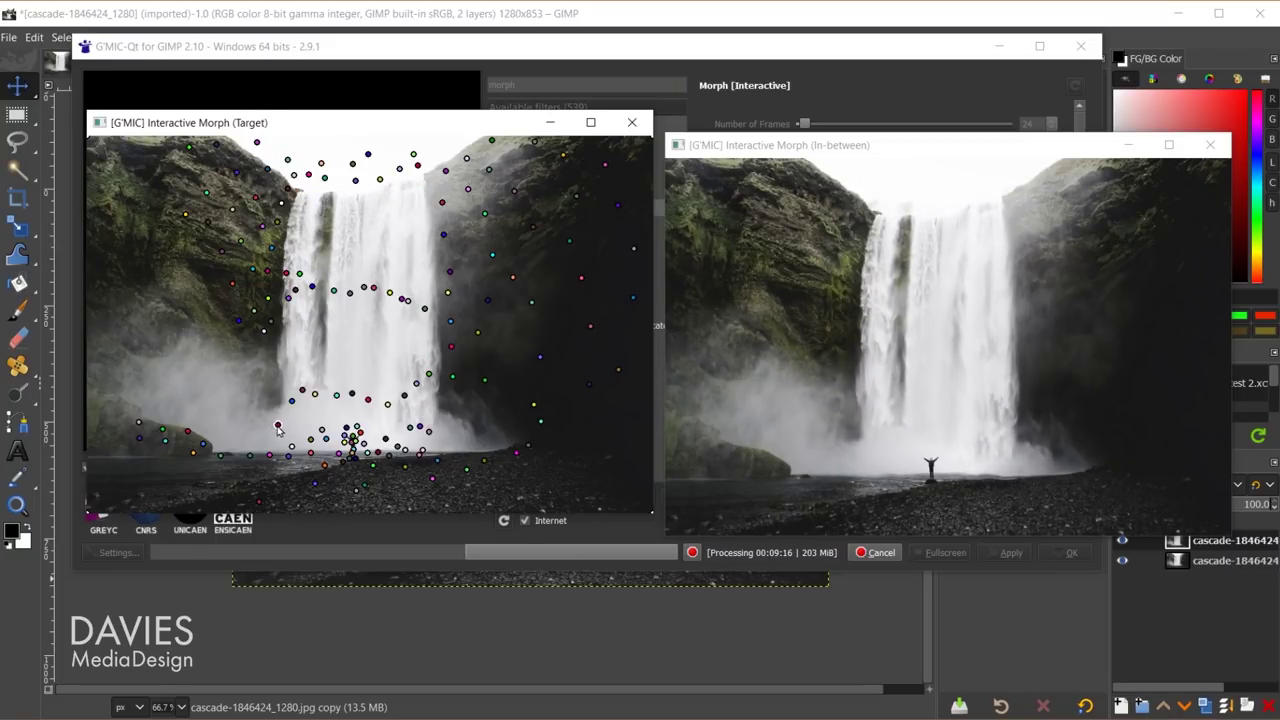
key("space")
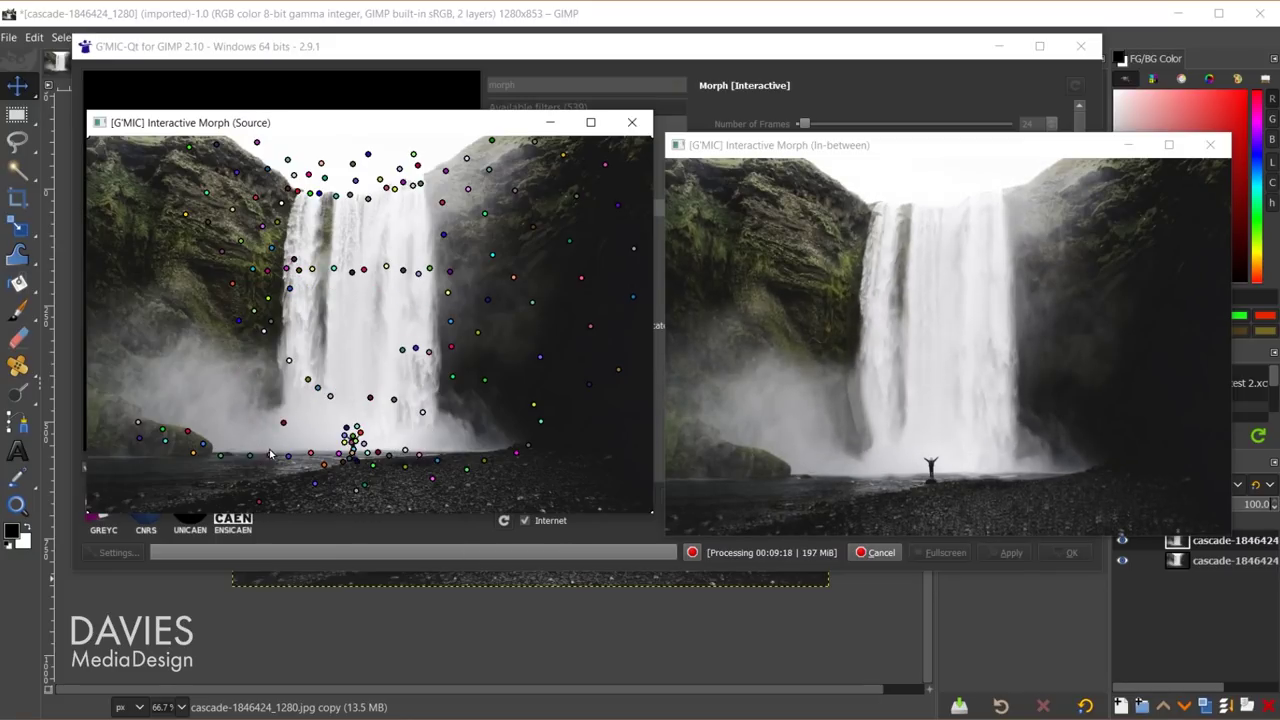
key("space")
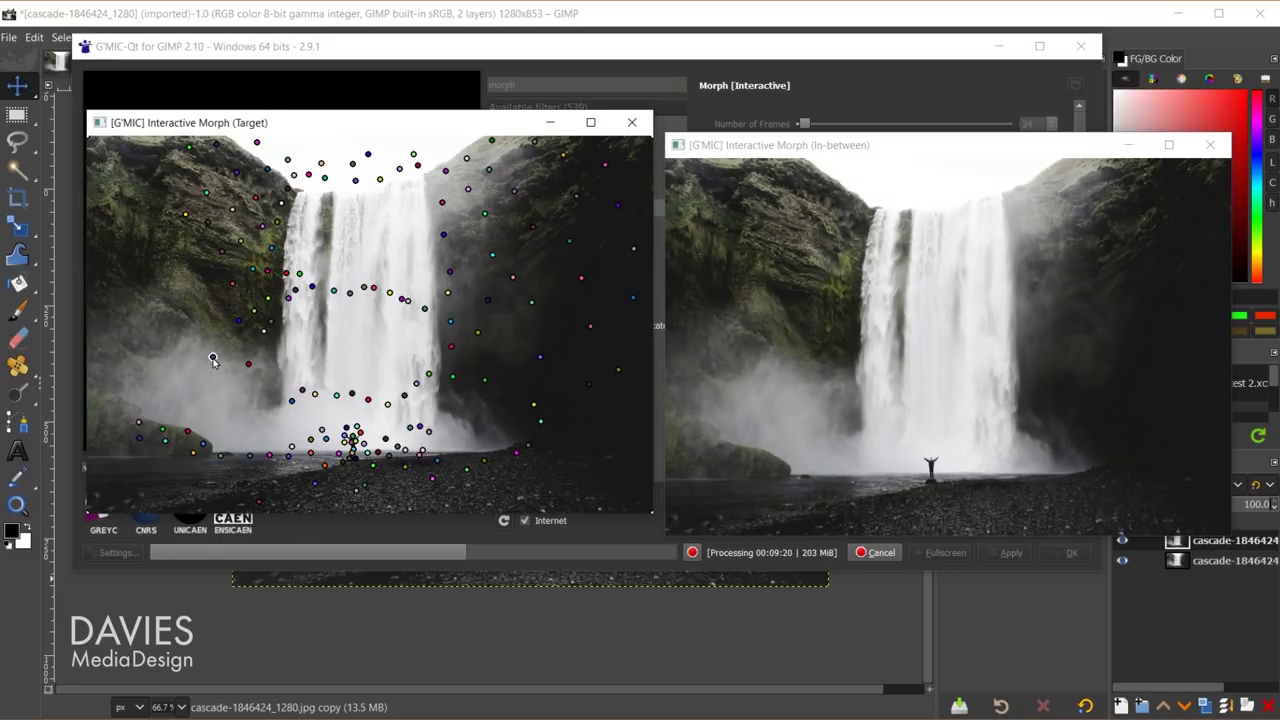
key("space")
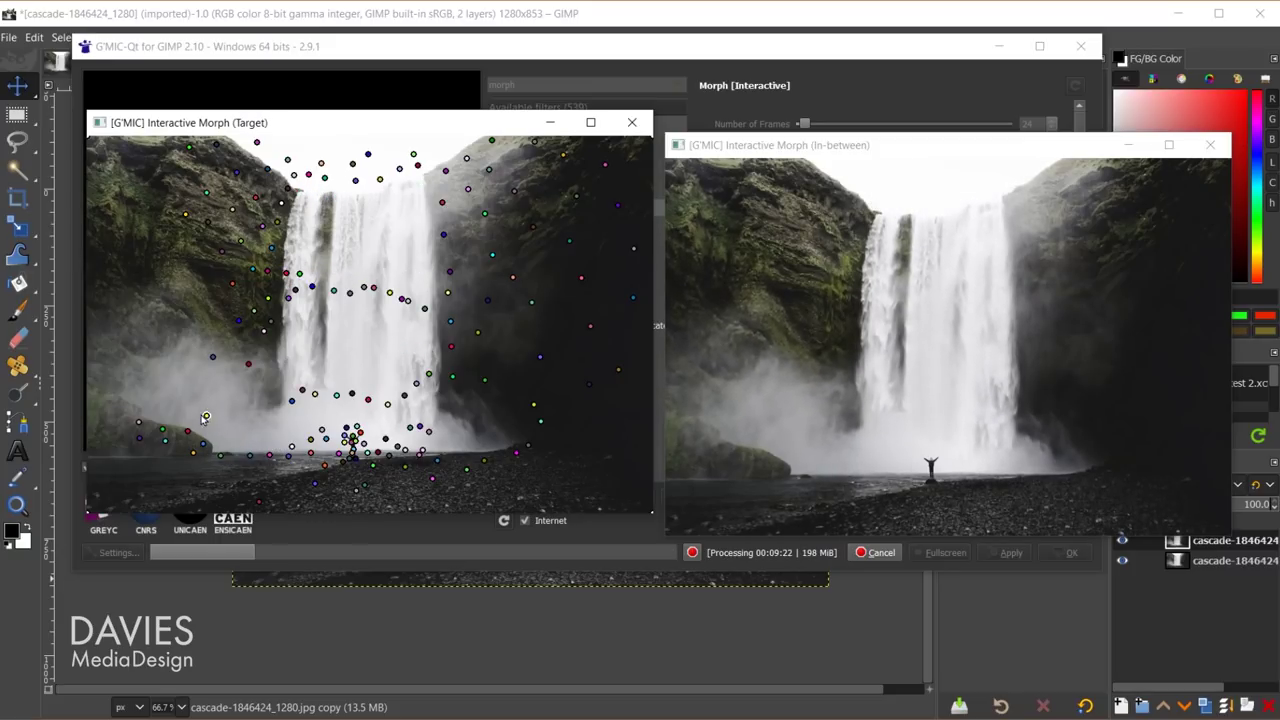
key("space")
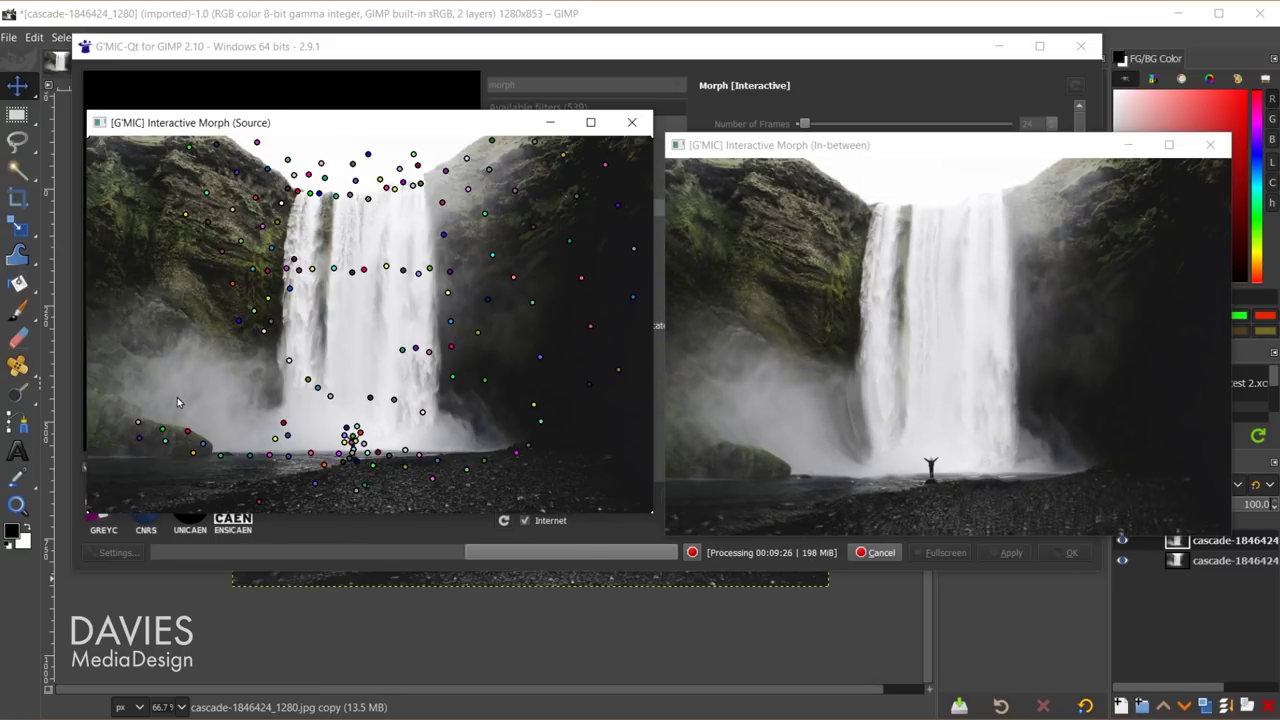
key("space")
key("space")
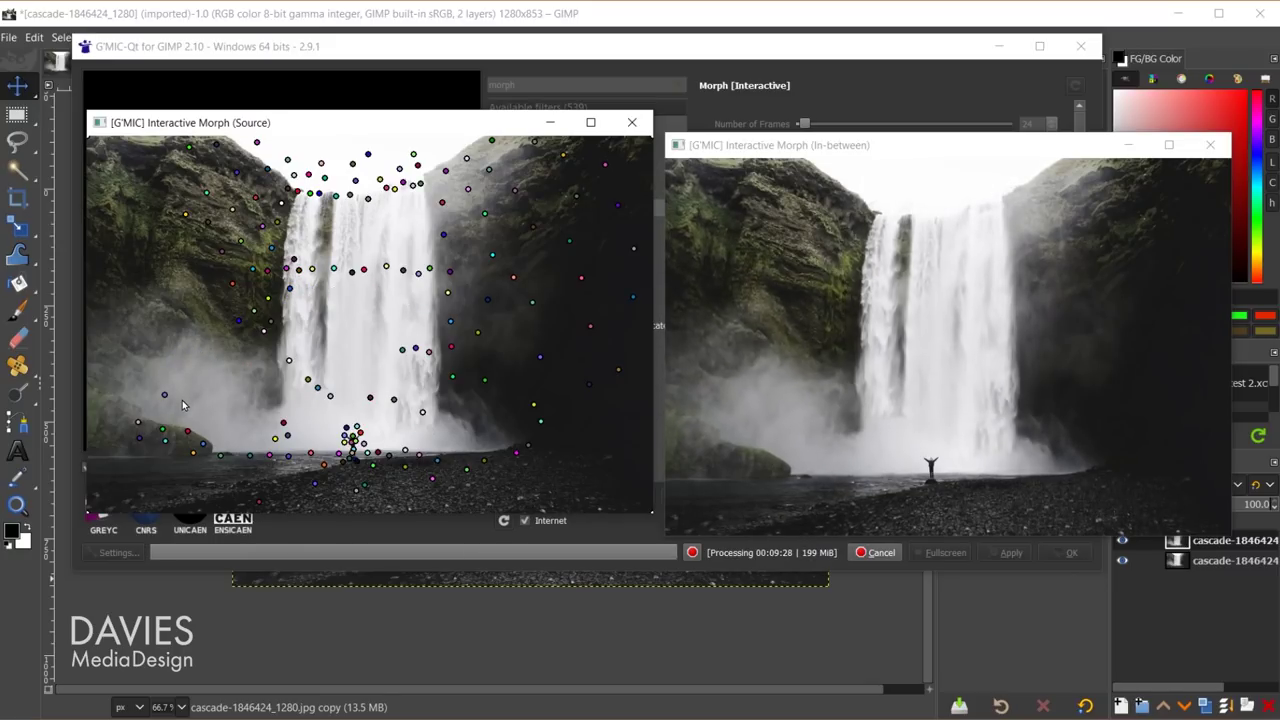
key("space")
key("space")
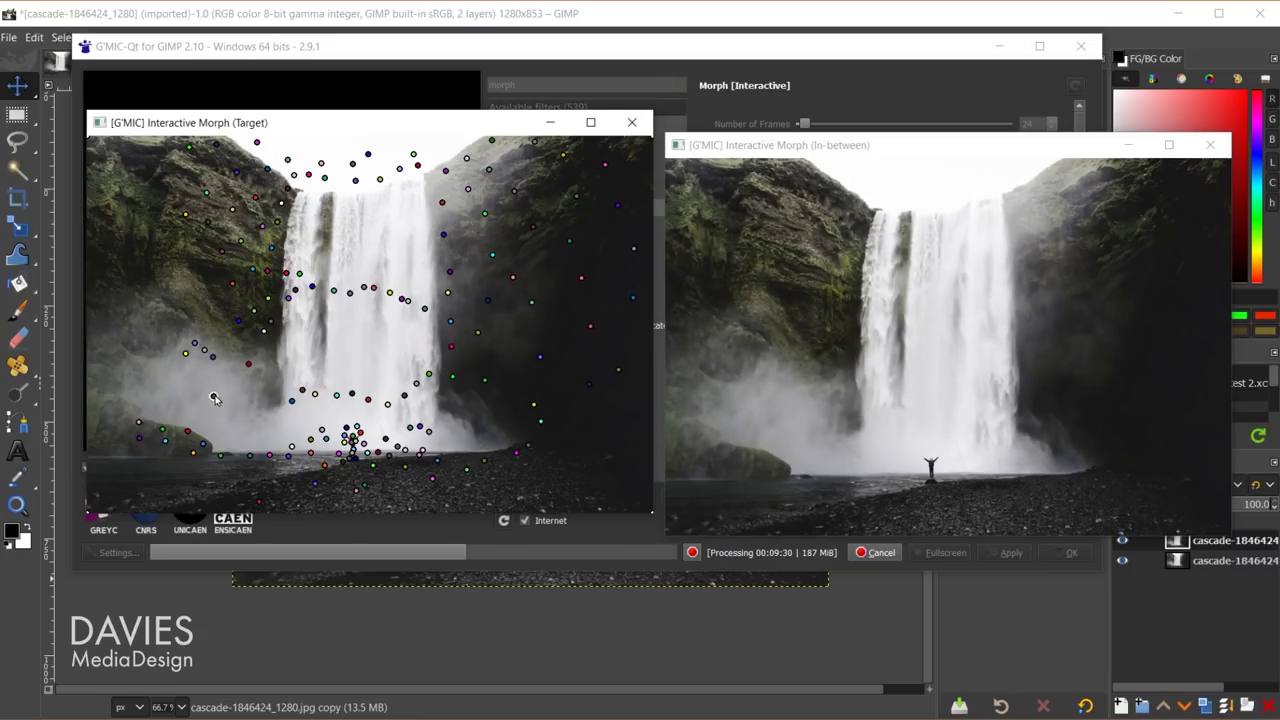
key("space")
key("space")
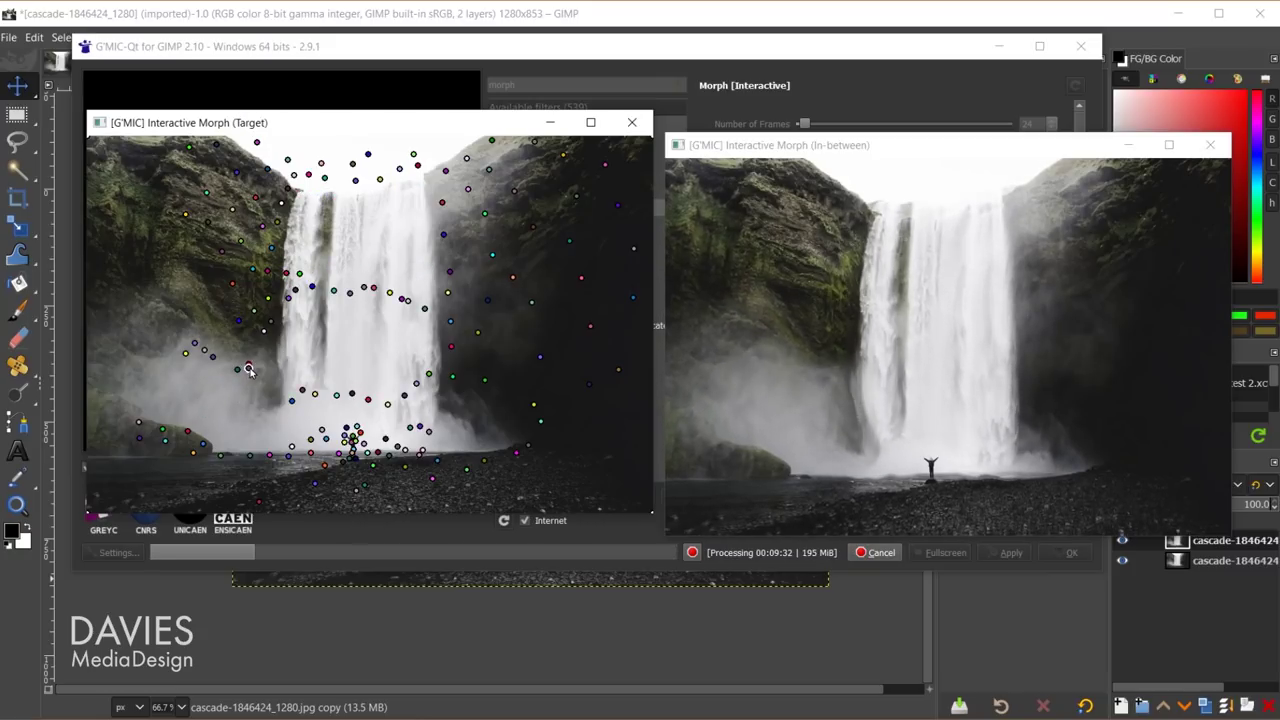
key("space")
key("space")
key("space")
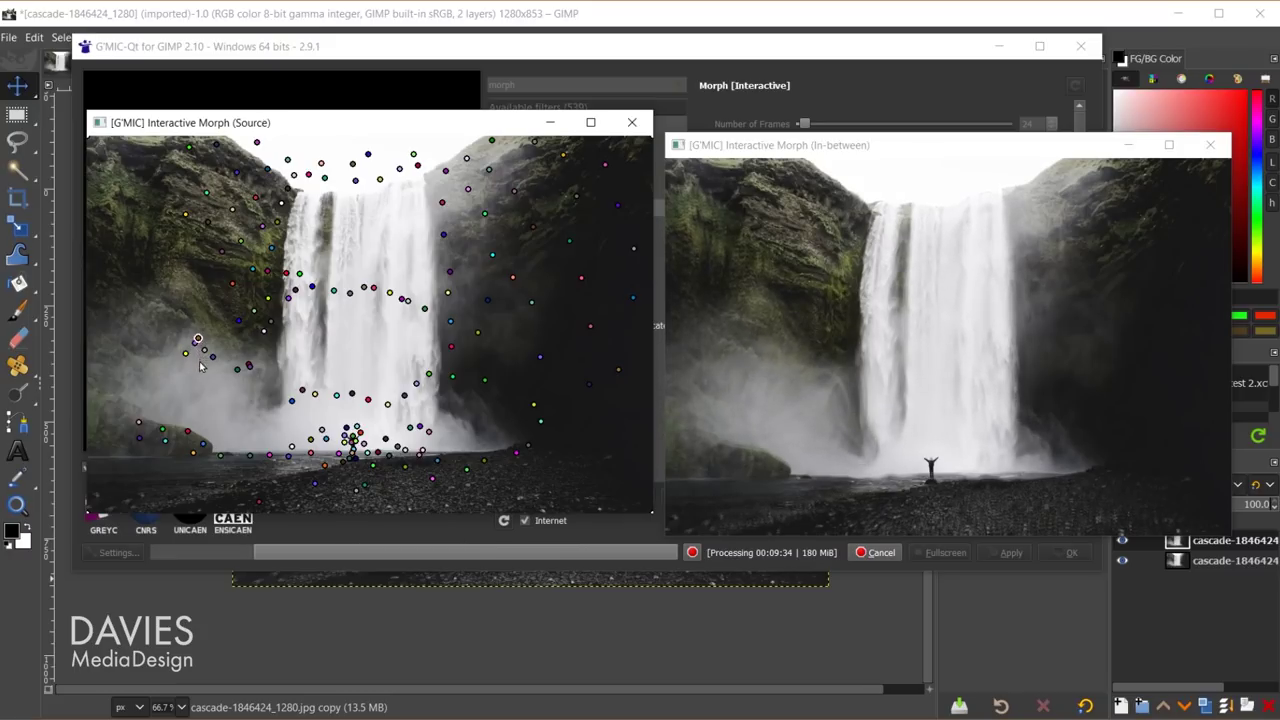
key("space")
key("space")
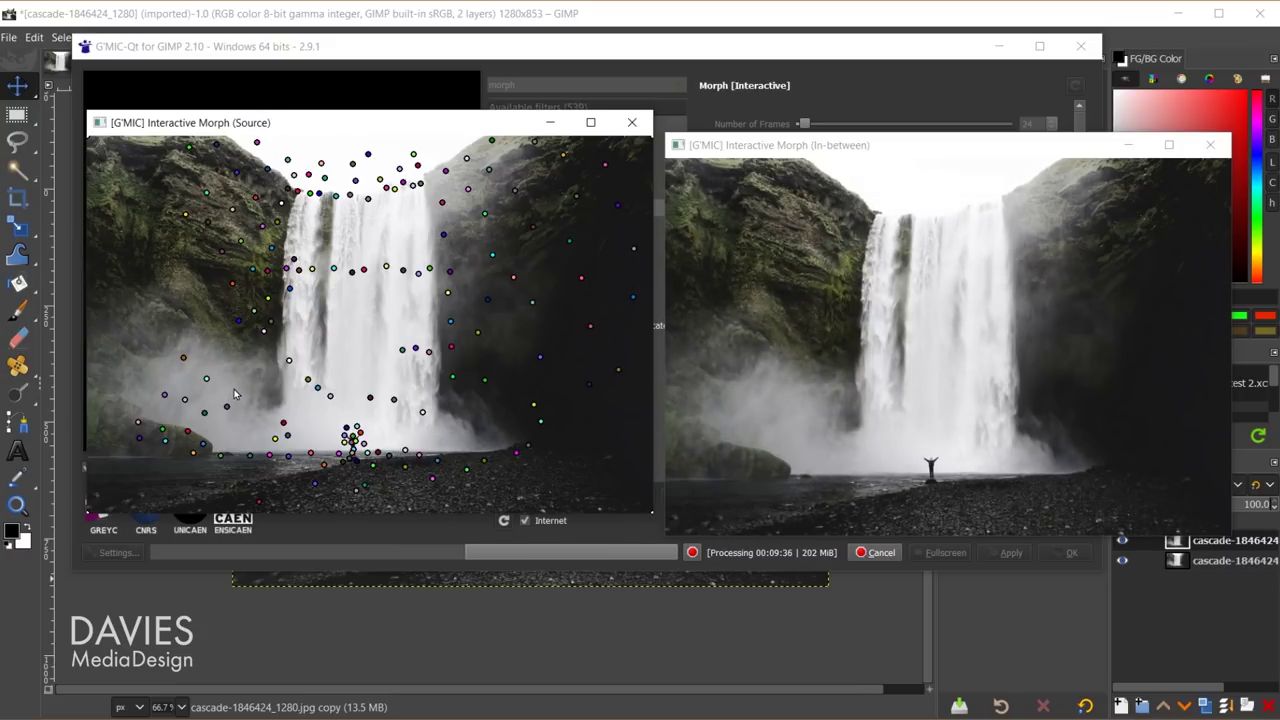
key("space")
key("space")
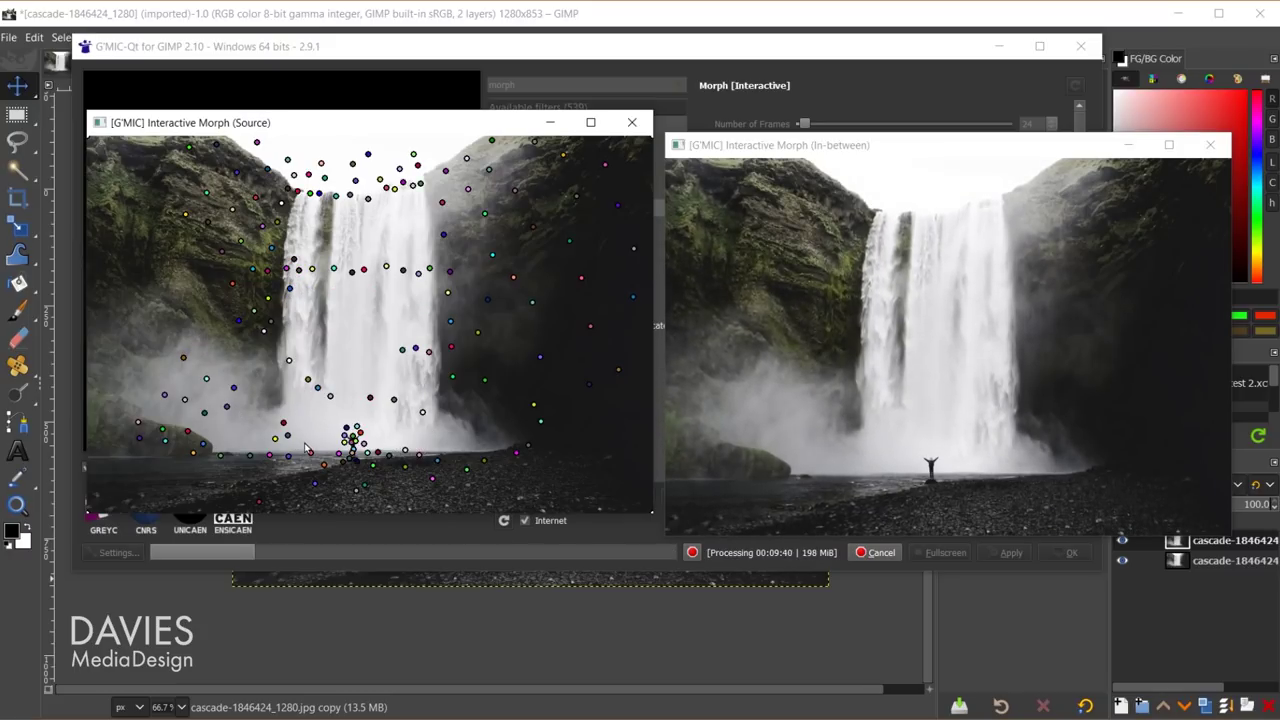
Add two keypoints in the left mist and check them on the Target layout.
left_click(113, 356)
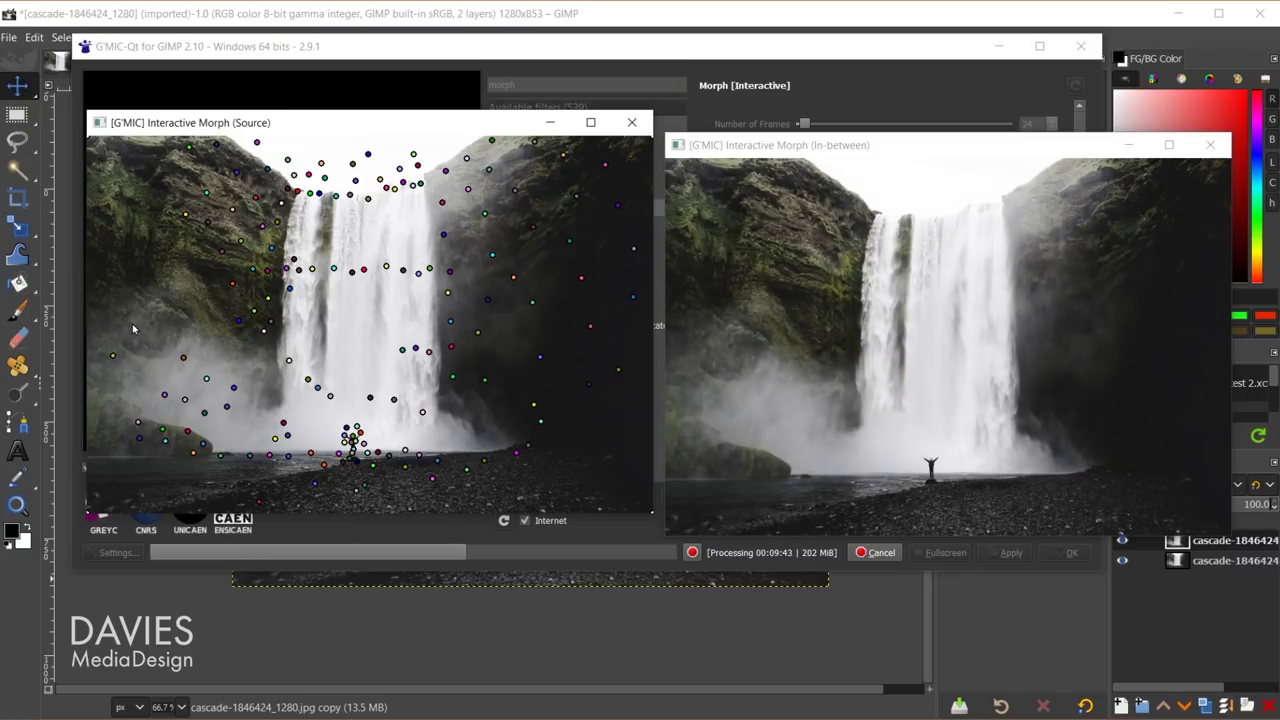
left_click(160, 310)
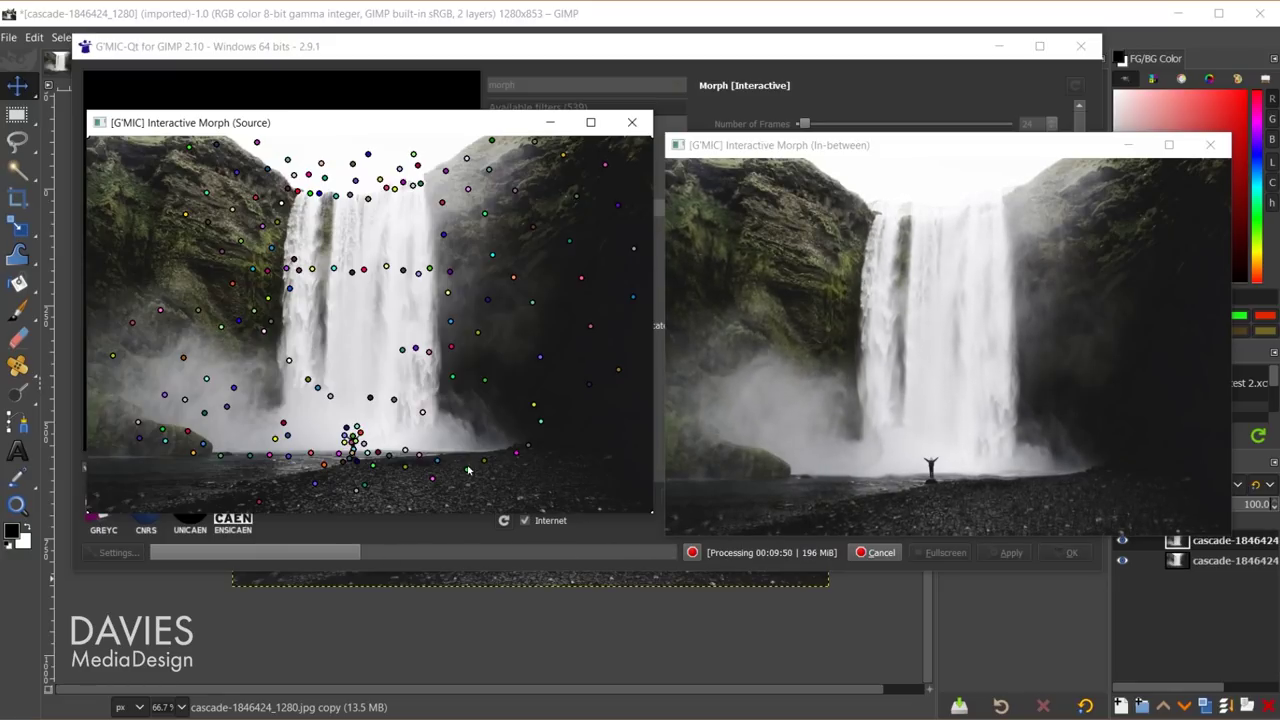
key("space")
key("space")
key("space")
key("space")
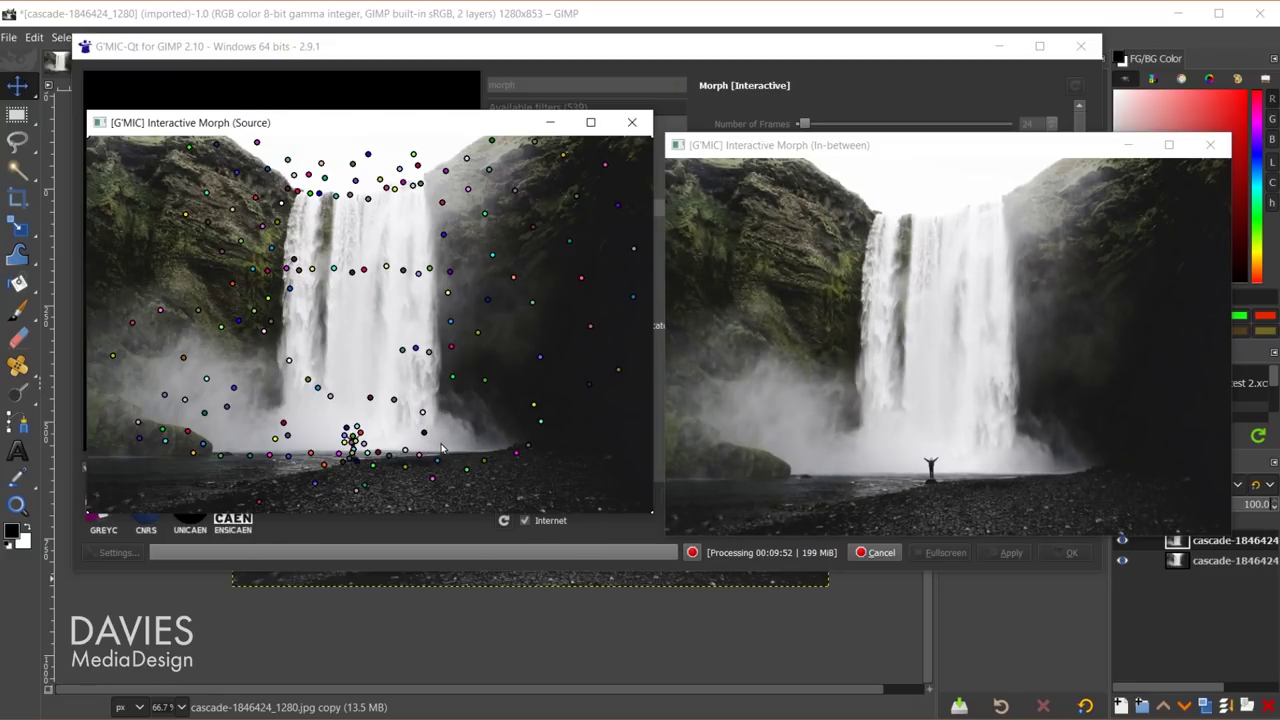
key("space")
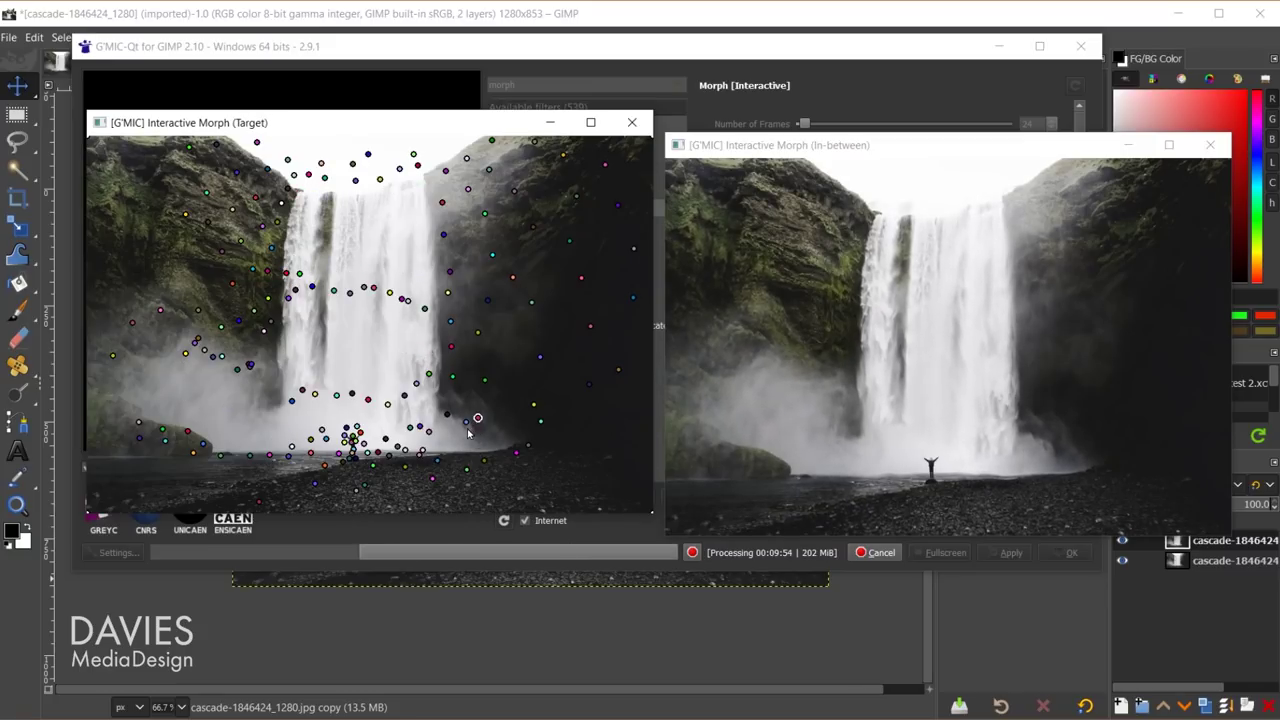
key("space")
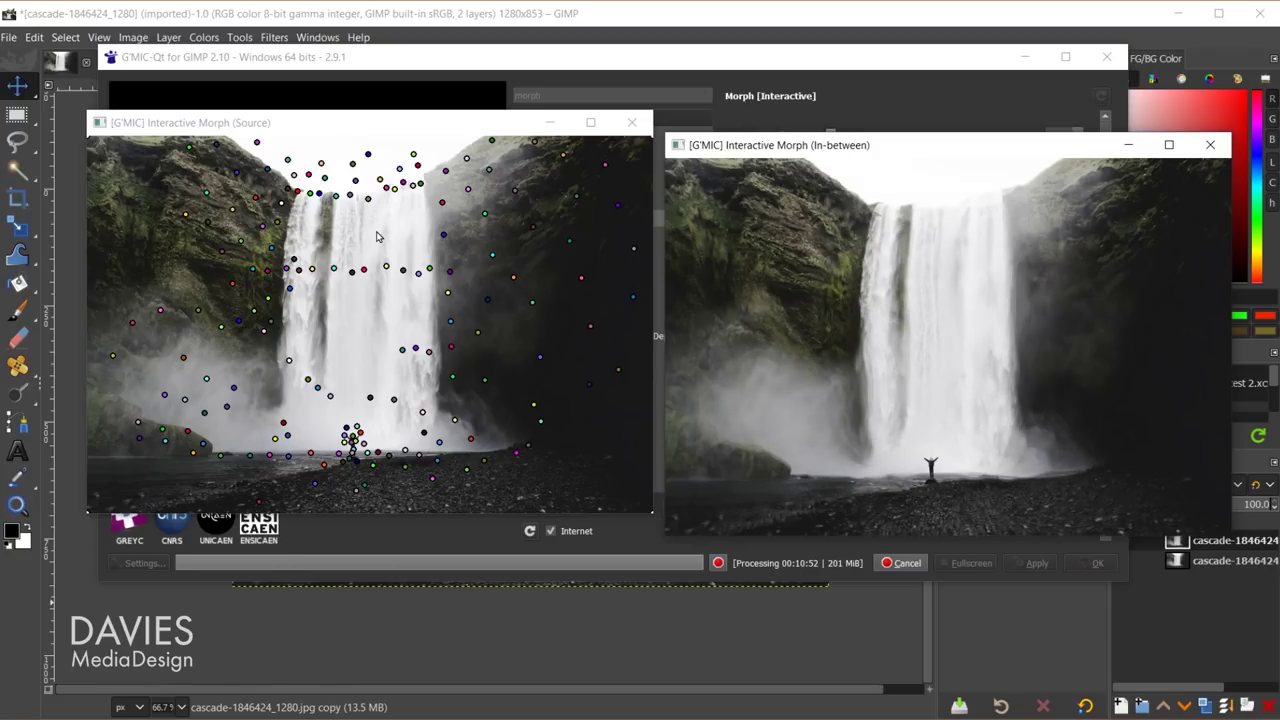
Bring back the G'MIC Morph filter window and read through its instructions.
left_click(644, 65)
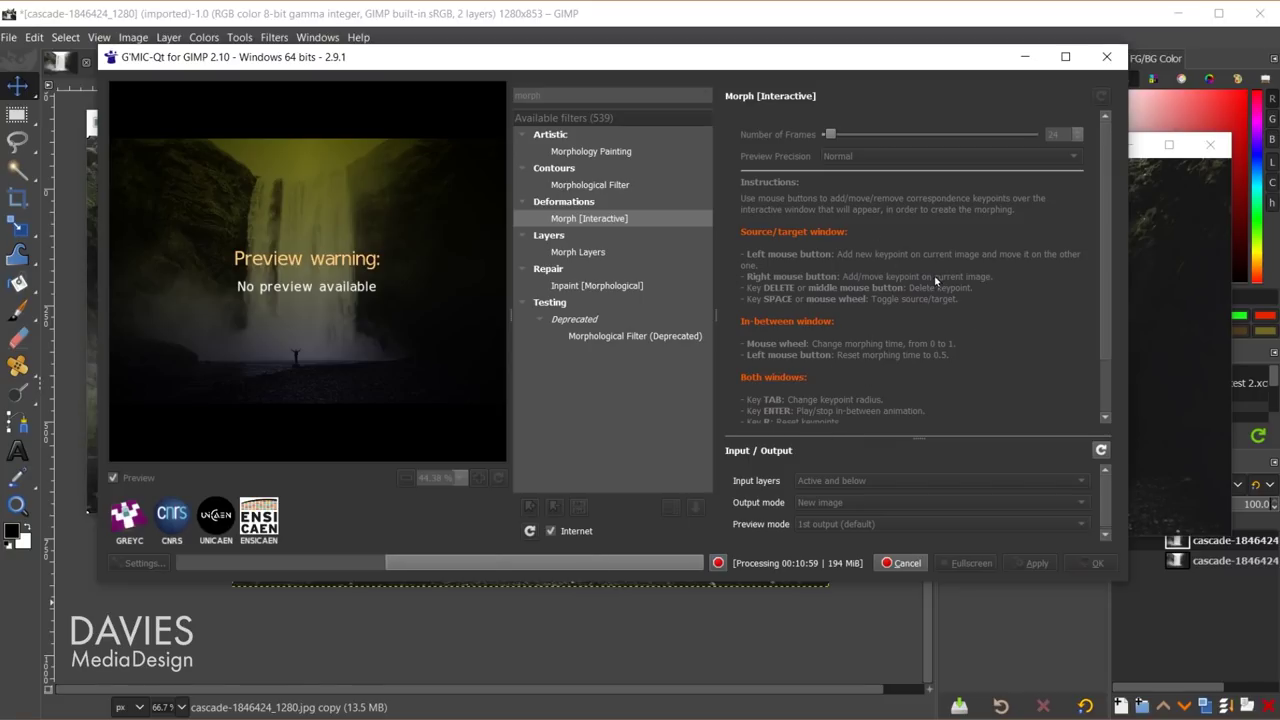
scroll(1105, 274, "down", 1)
left_click_drag(1107, 273, 1109, 300)
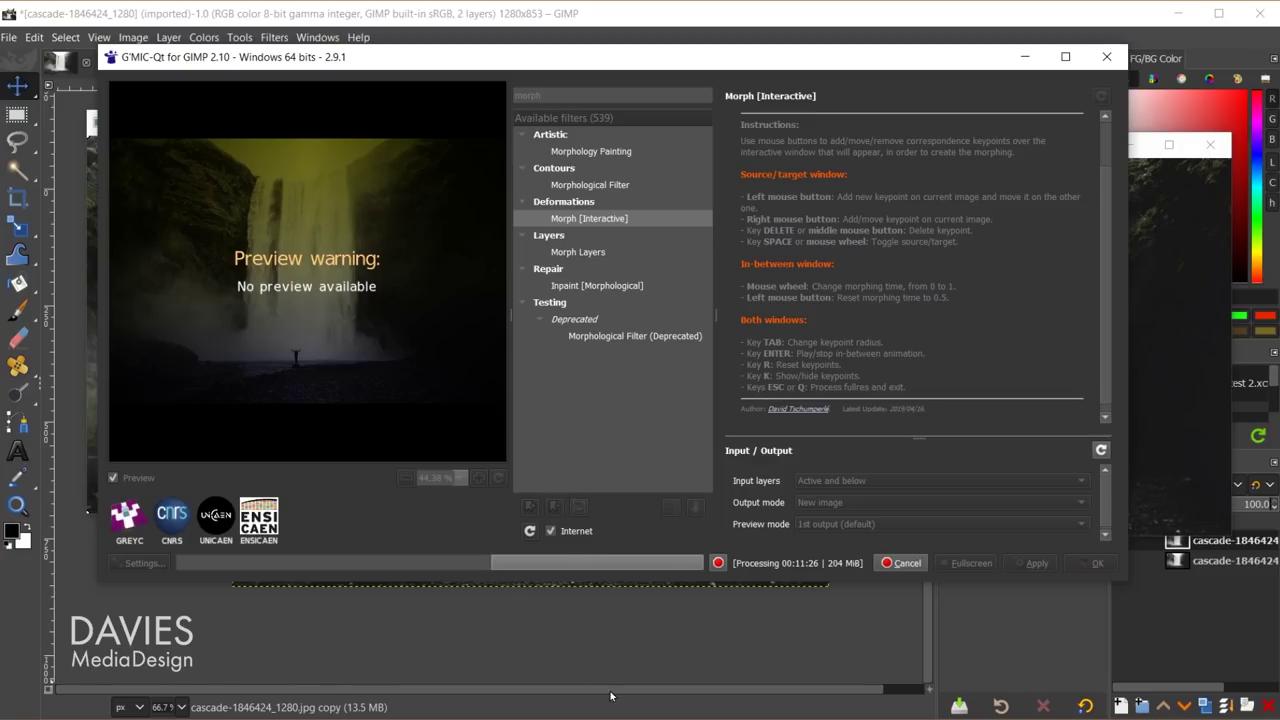
Return to the Source and preview windows and press Esc to render at full resolution.
mouse_move(680, 718)
left_click(792, 678)
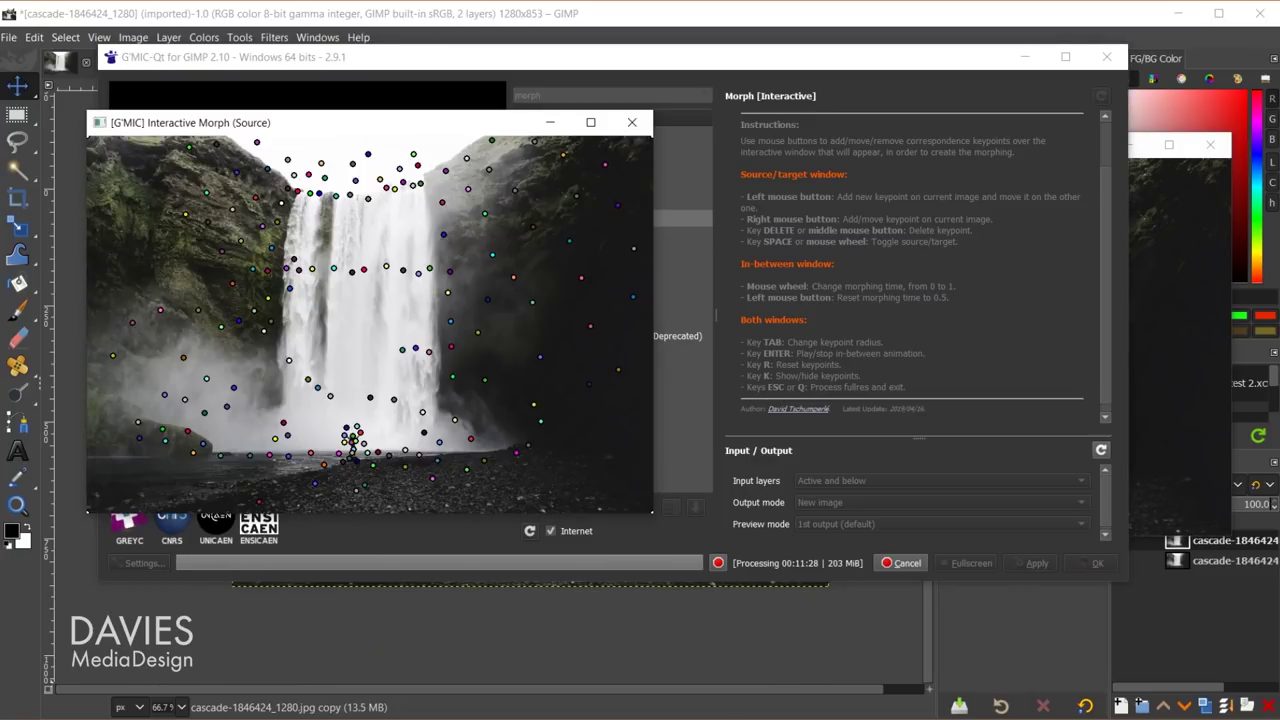
left_click(947, 665)
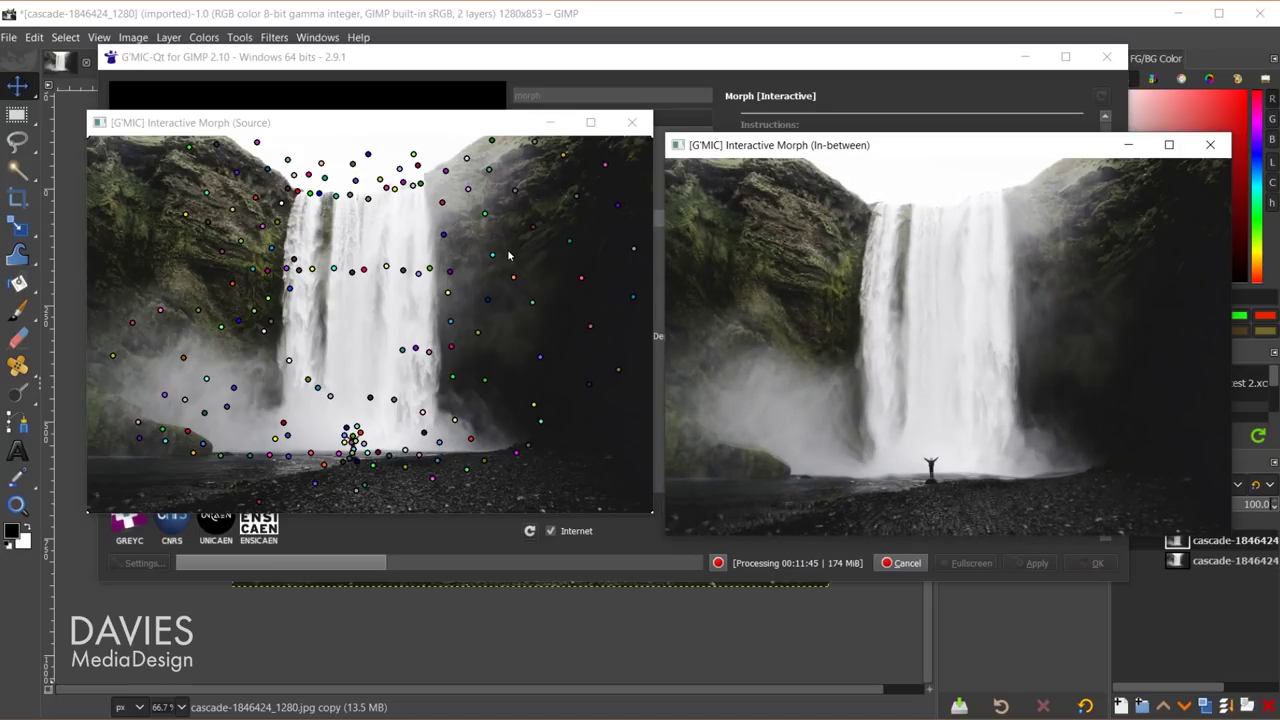
key("Escape")
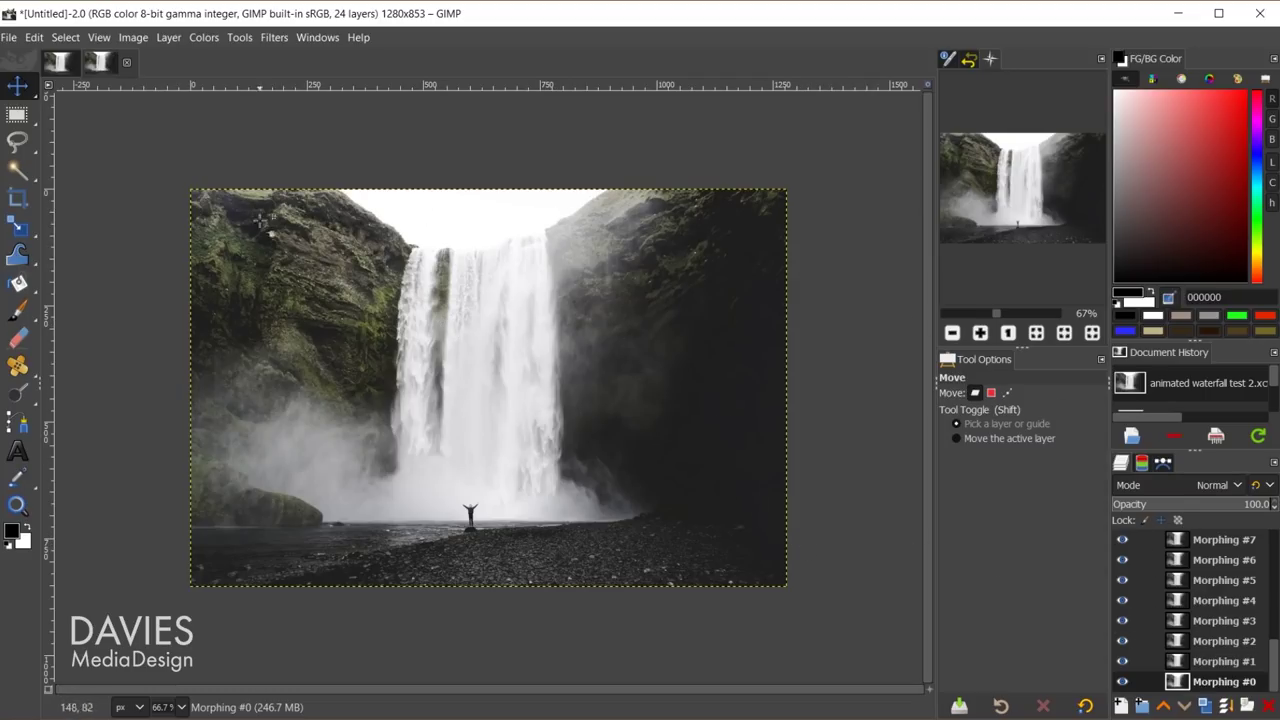
left_click(272, 39)
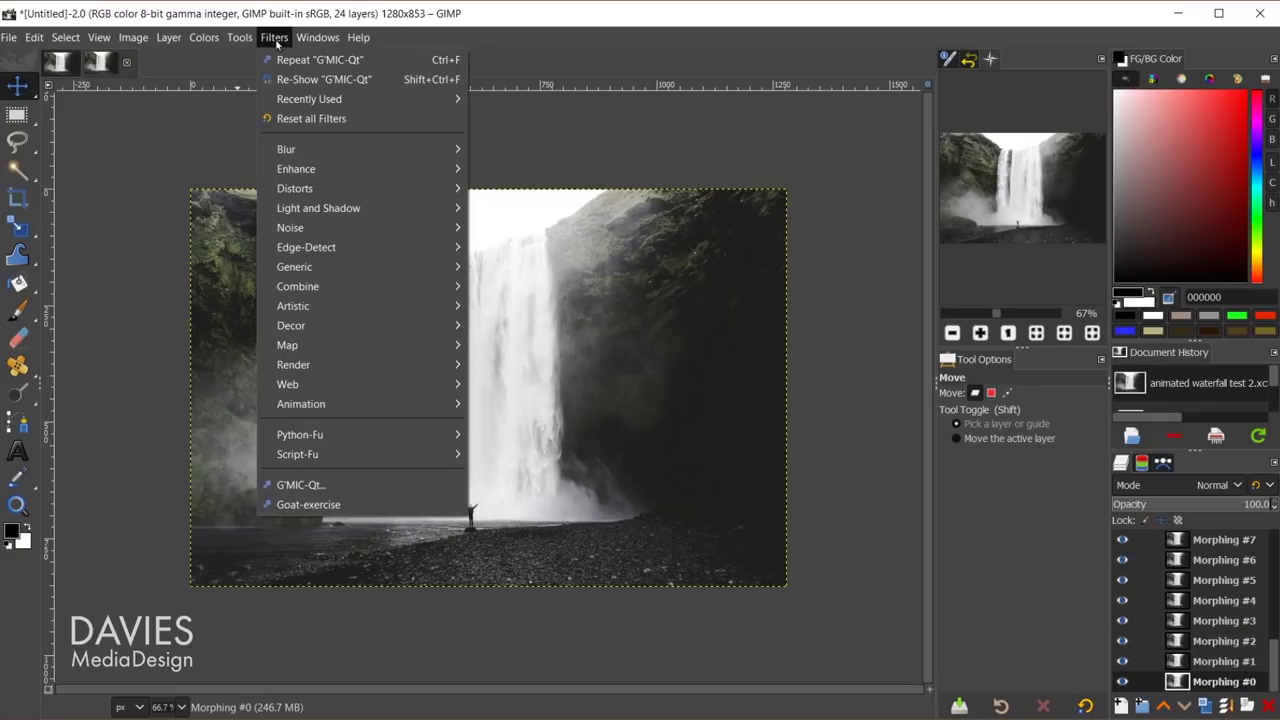
mouse_move(343, 405)
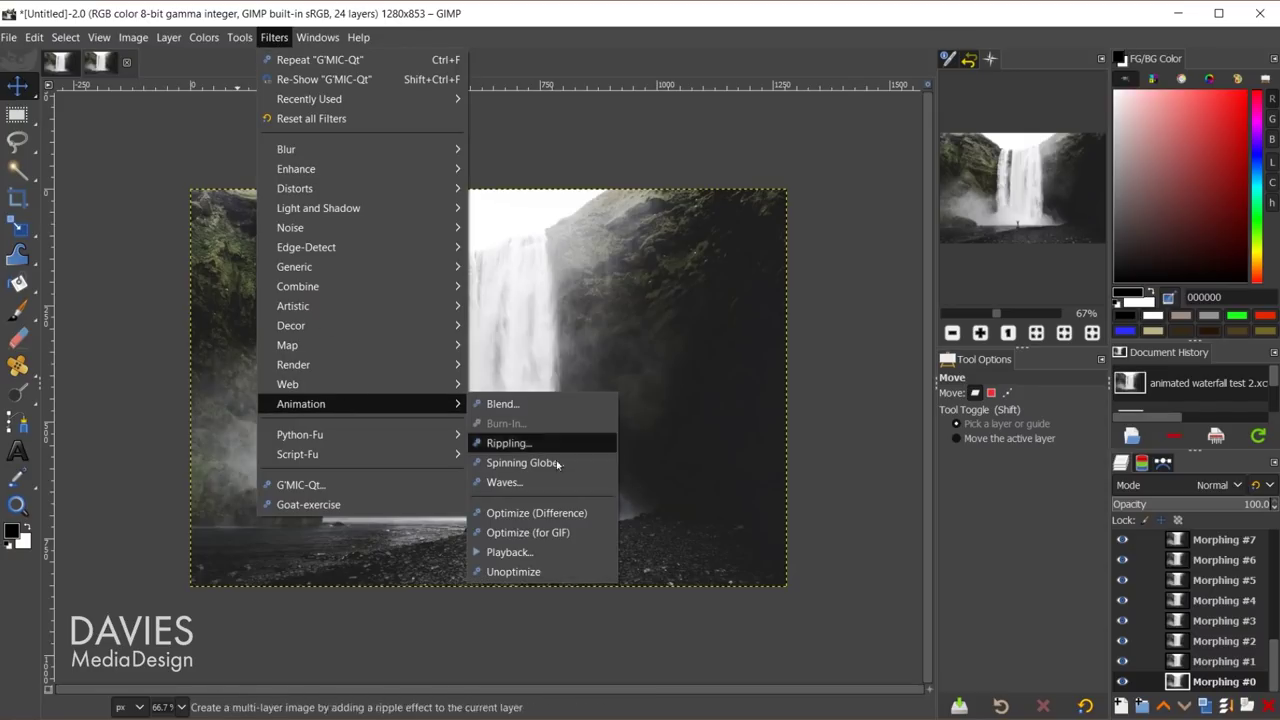
left_click(522, 552)
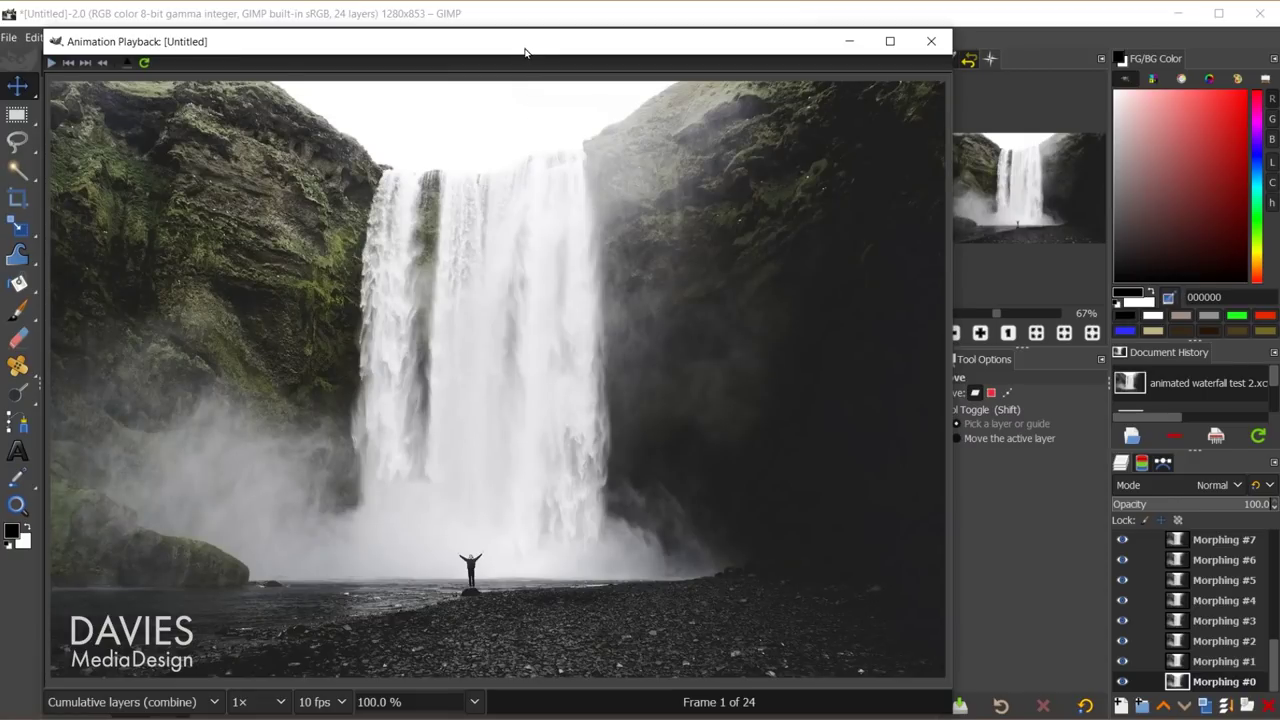
left_click_drag(524, 52, 577, 26)
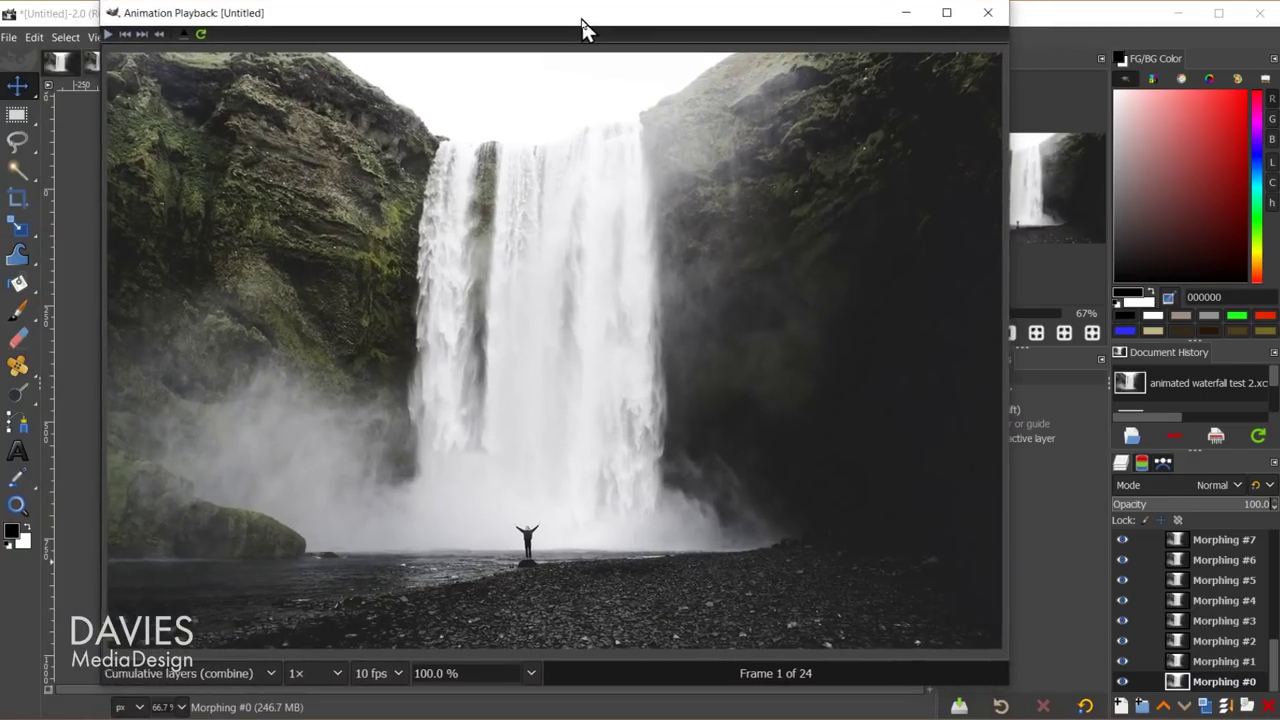
left_click(104, 37)
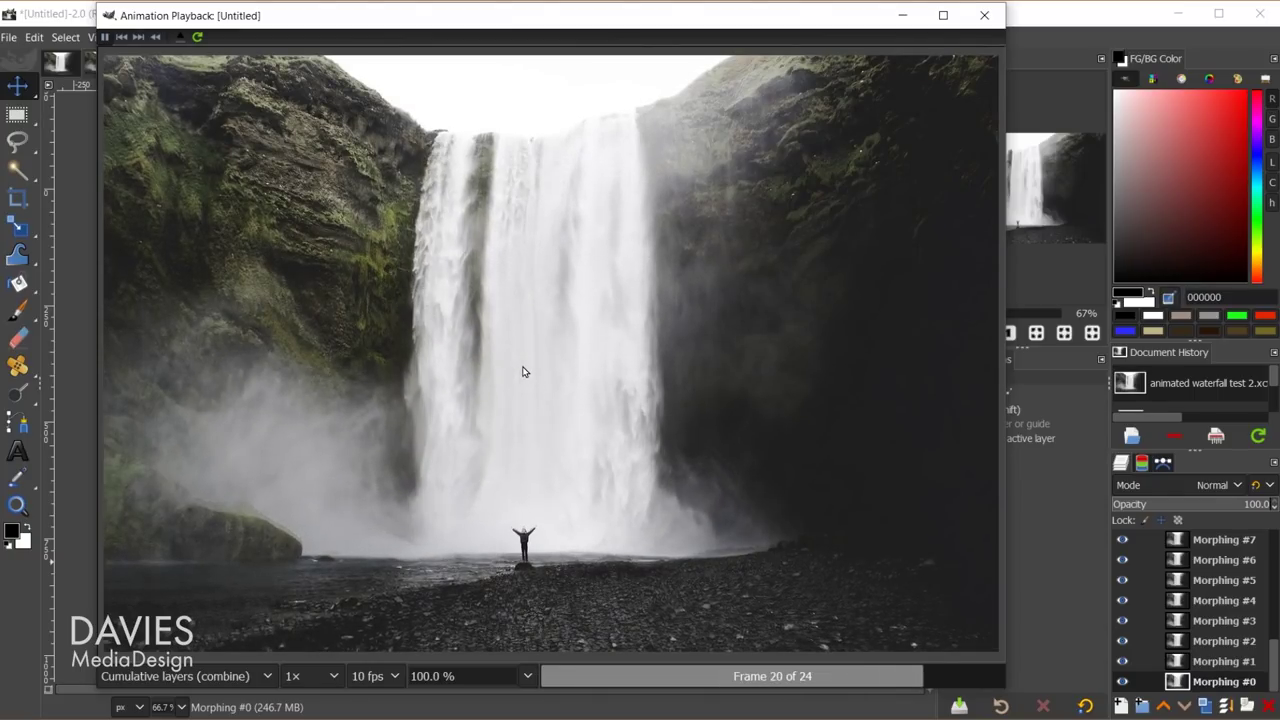
left_click(315, 679)
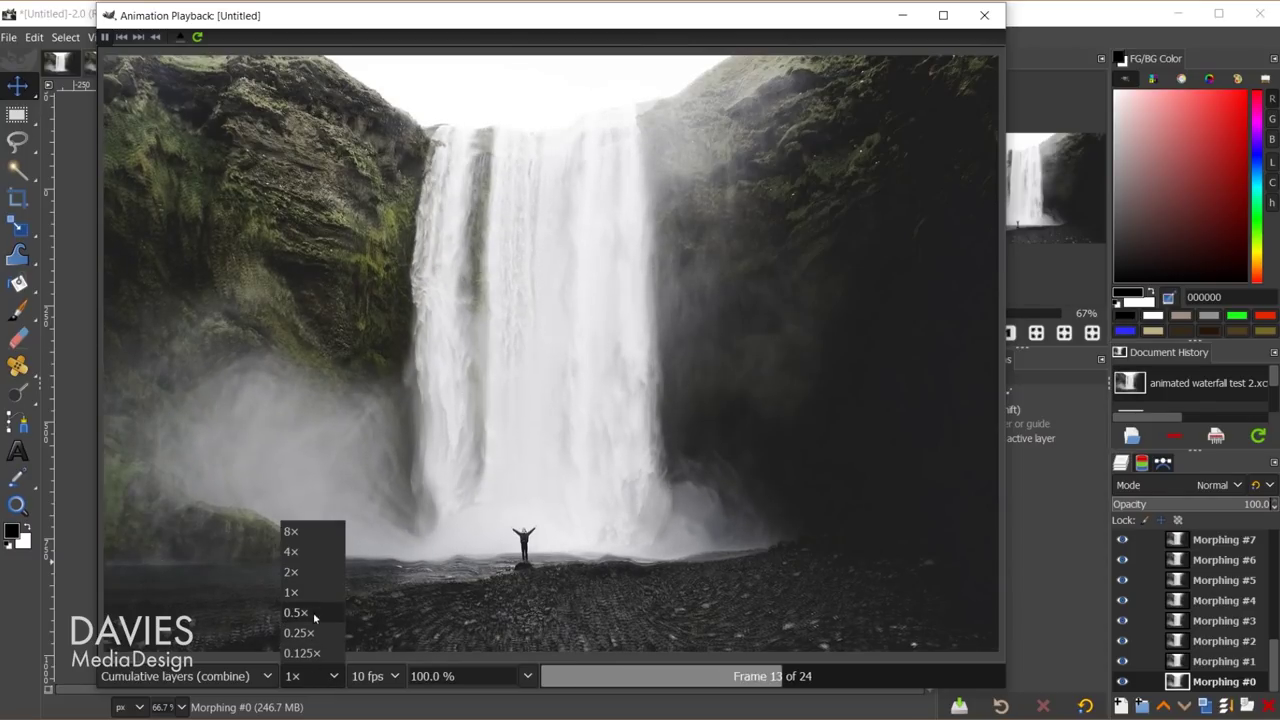
left_click(319, 571)
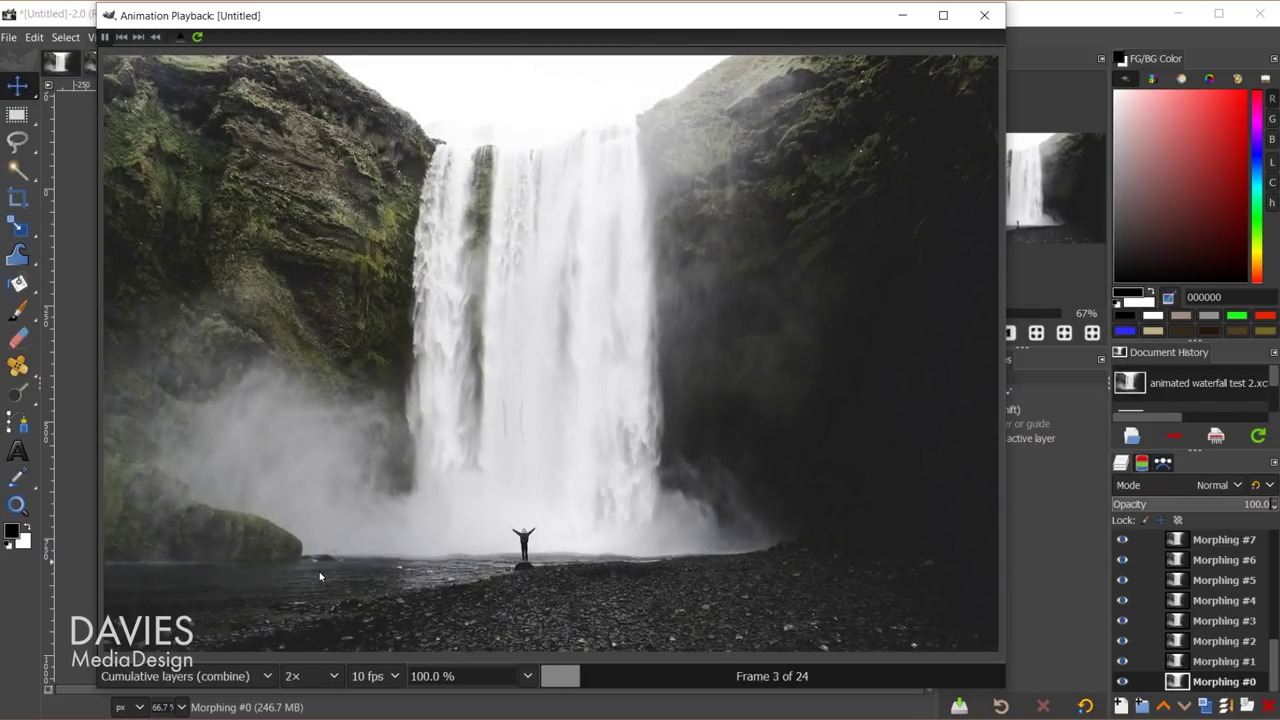
left_click(310, 676)
left_click(312, 630)
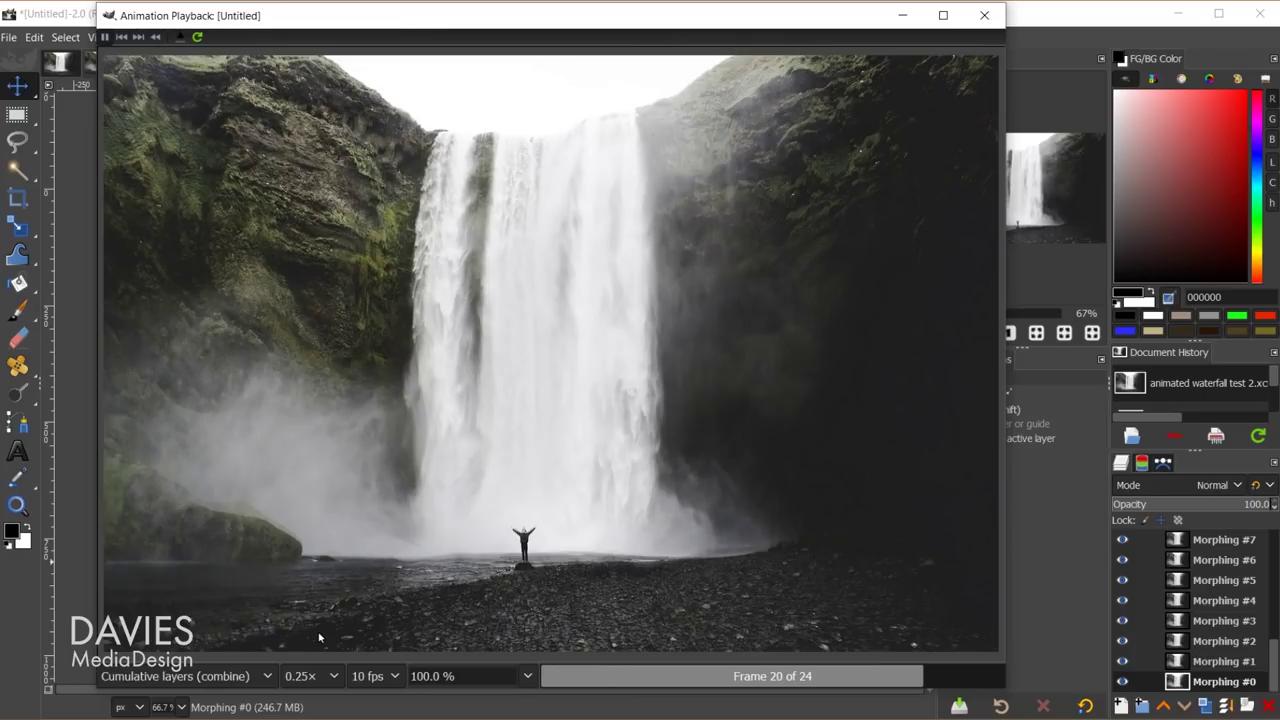
left_click(367, 677)
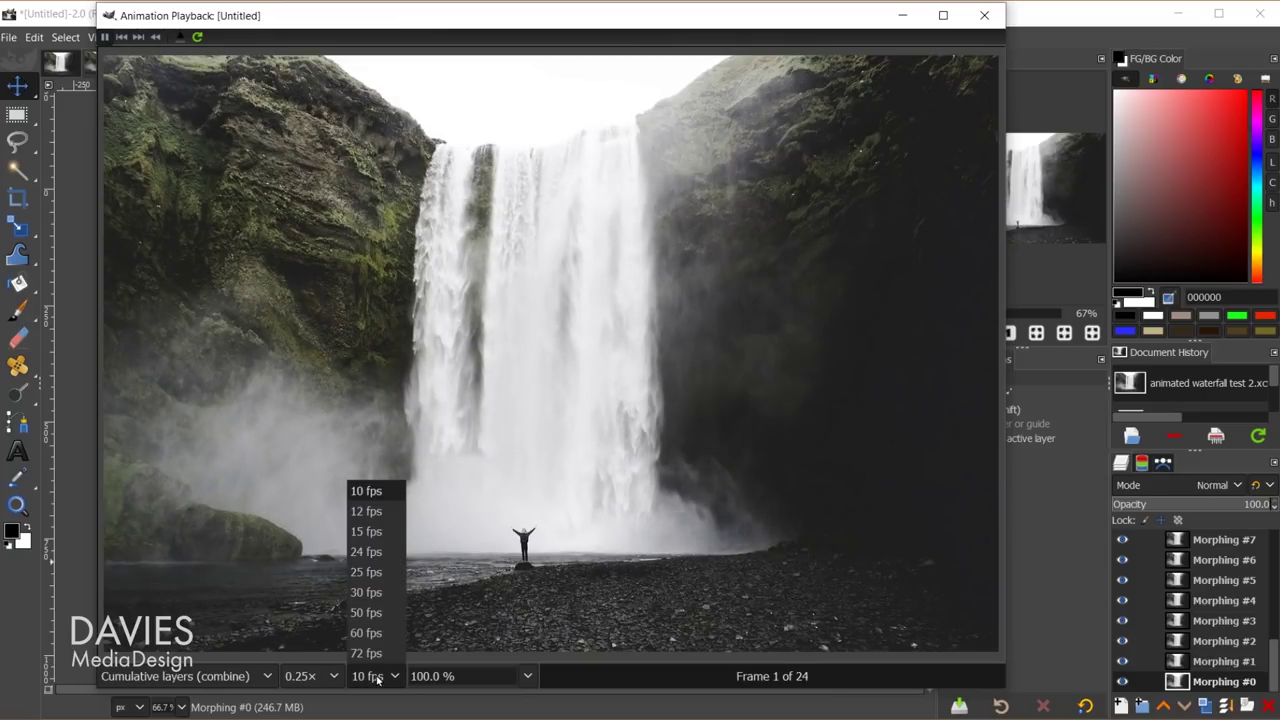
left_click(366, 552)
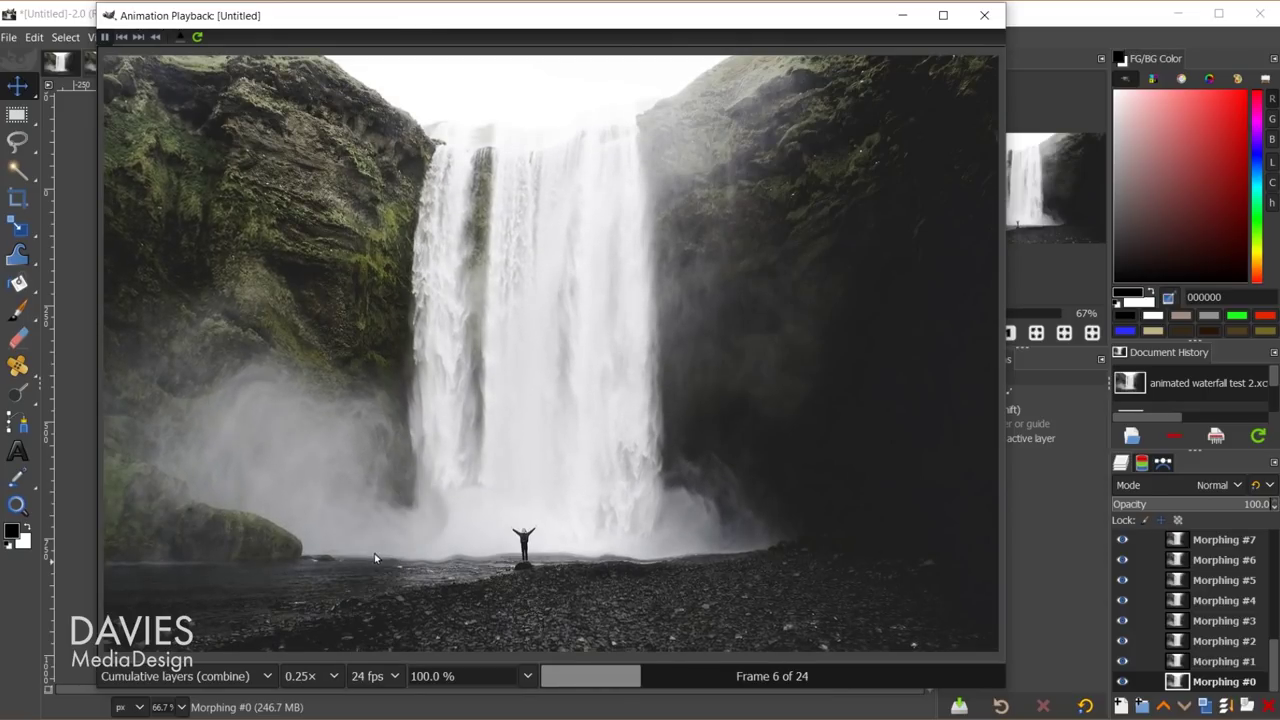
left_click(313, 677)
left_click(325, 596)
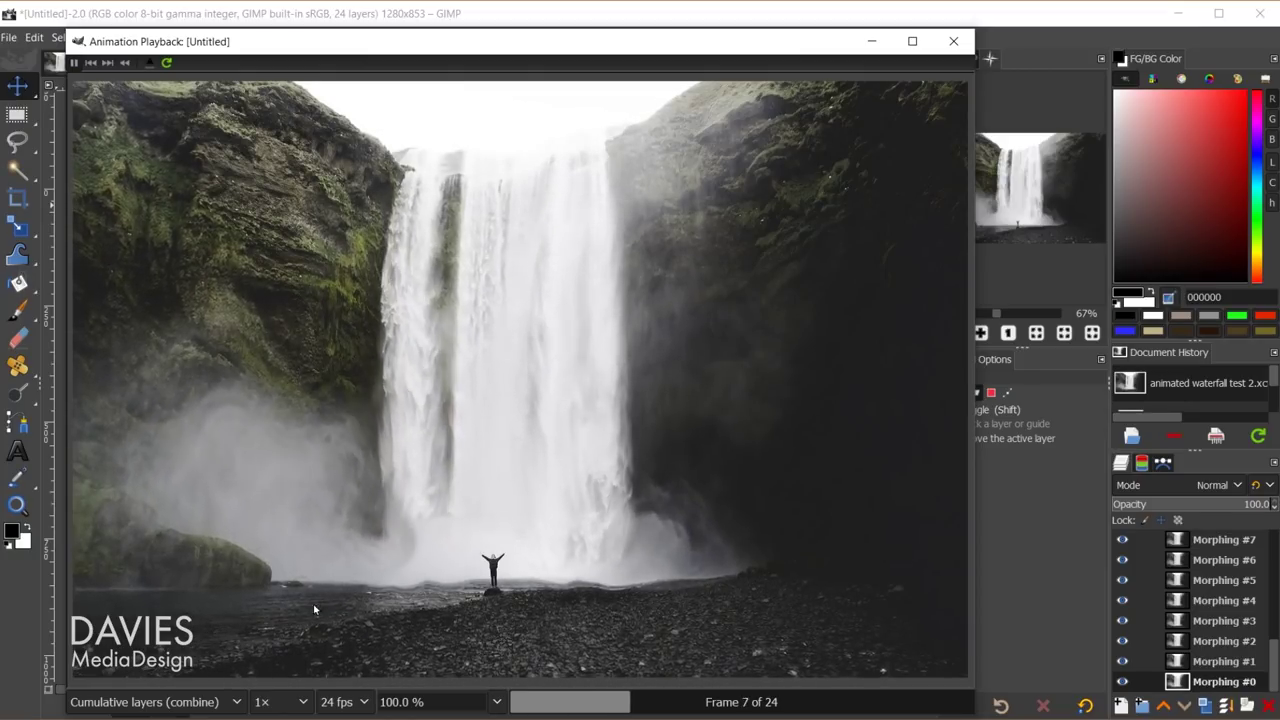
Add a white, fully opaque layer mask to the top layer Morphing #23.
left_click(870, 43)
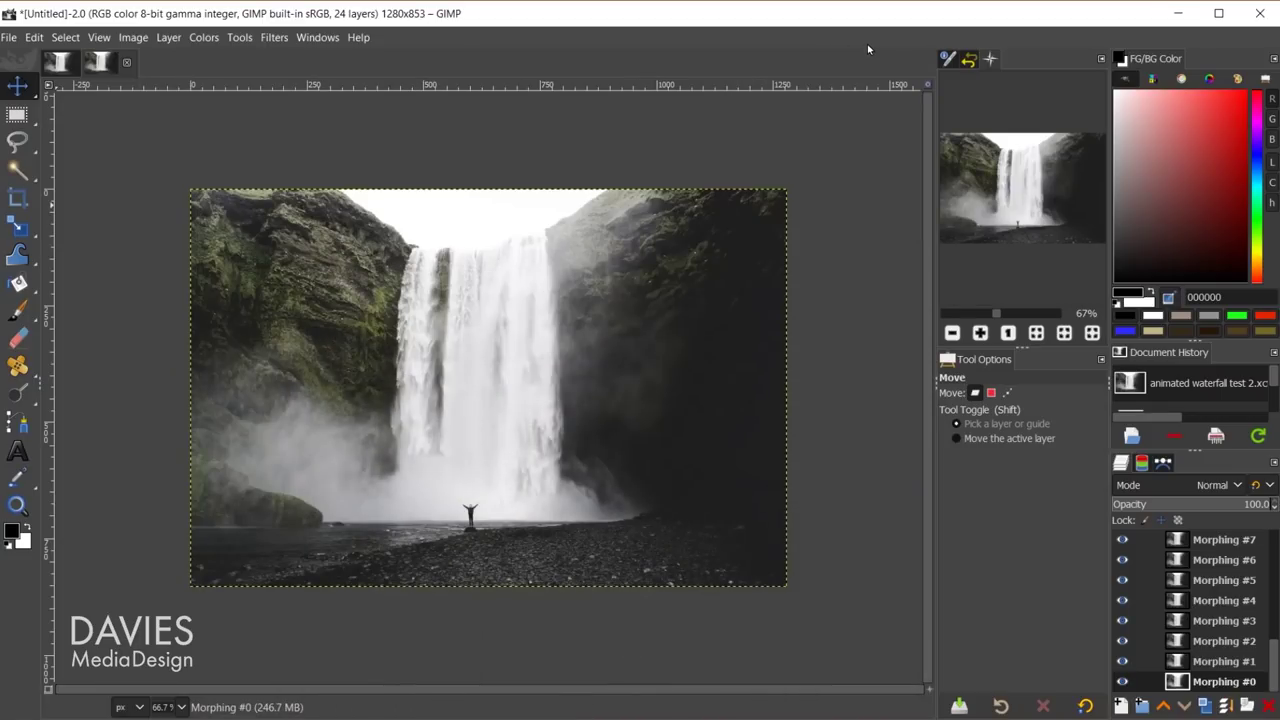
scroll(1276, 667, "up", 5)
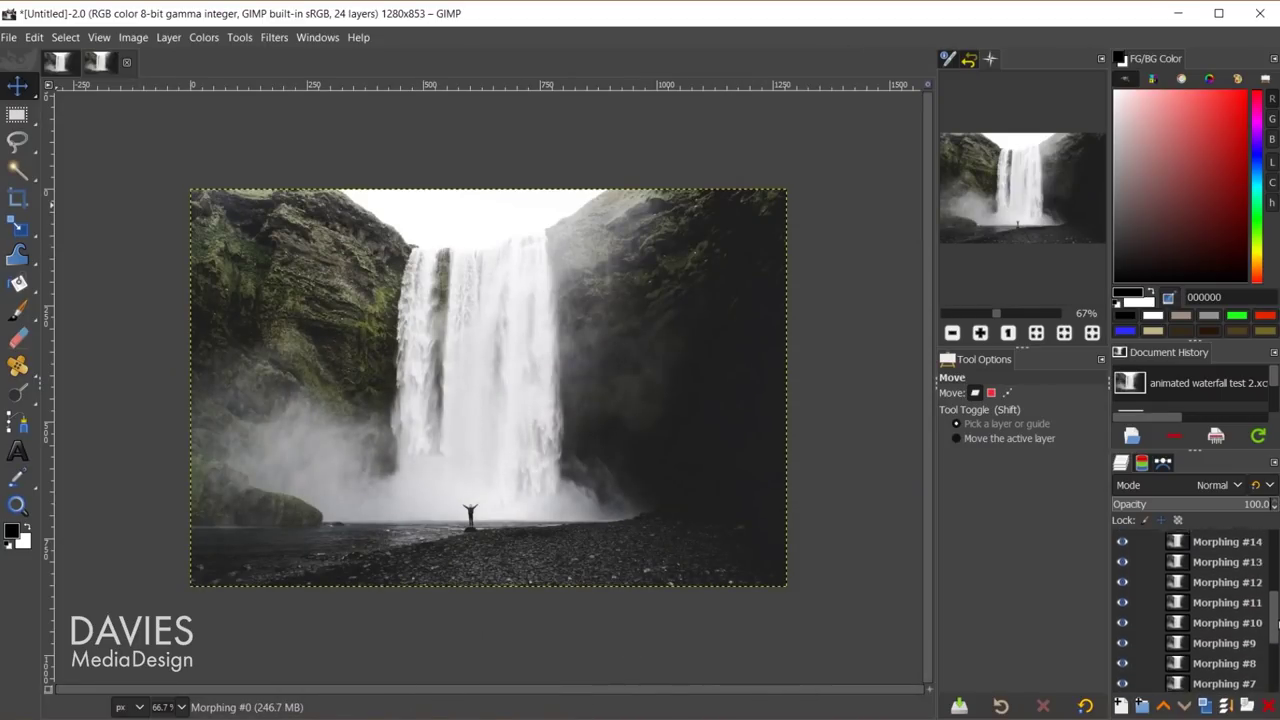
scroll(1200, 610, "up", 1)
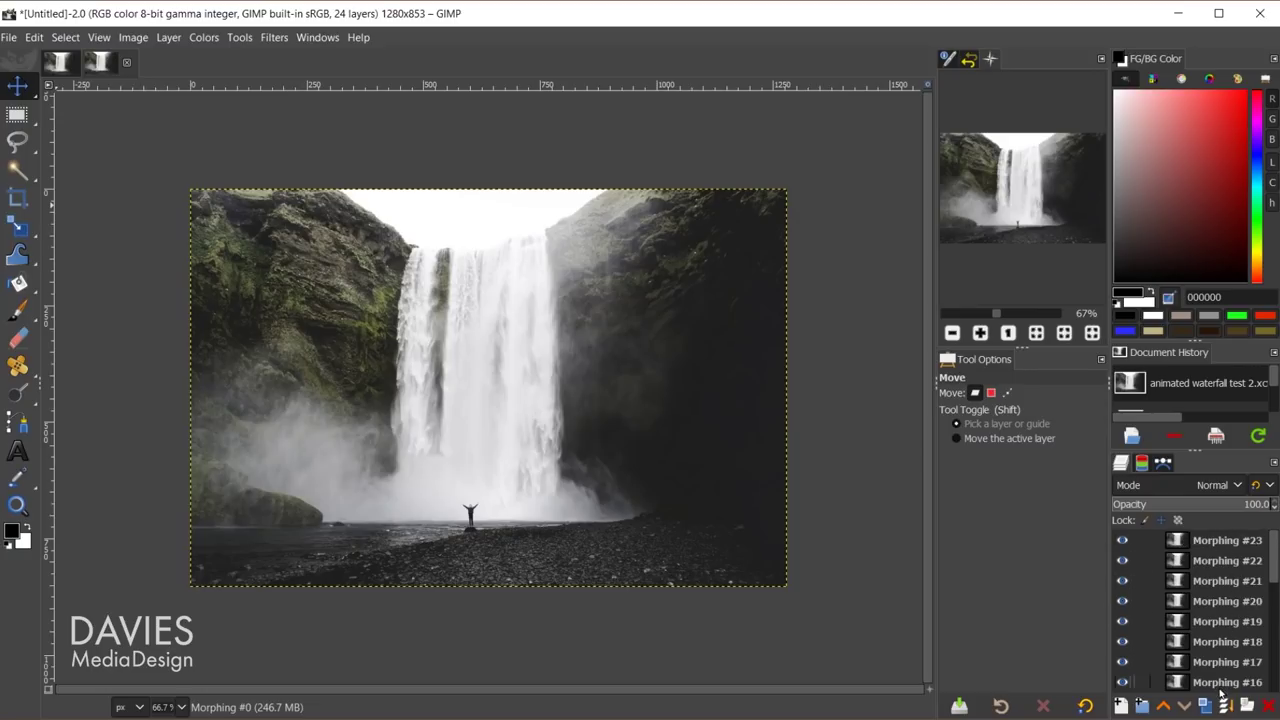
left_click(1178, 541)
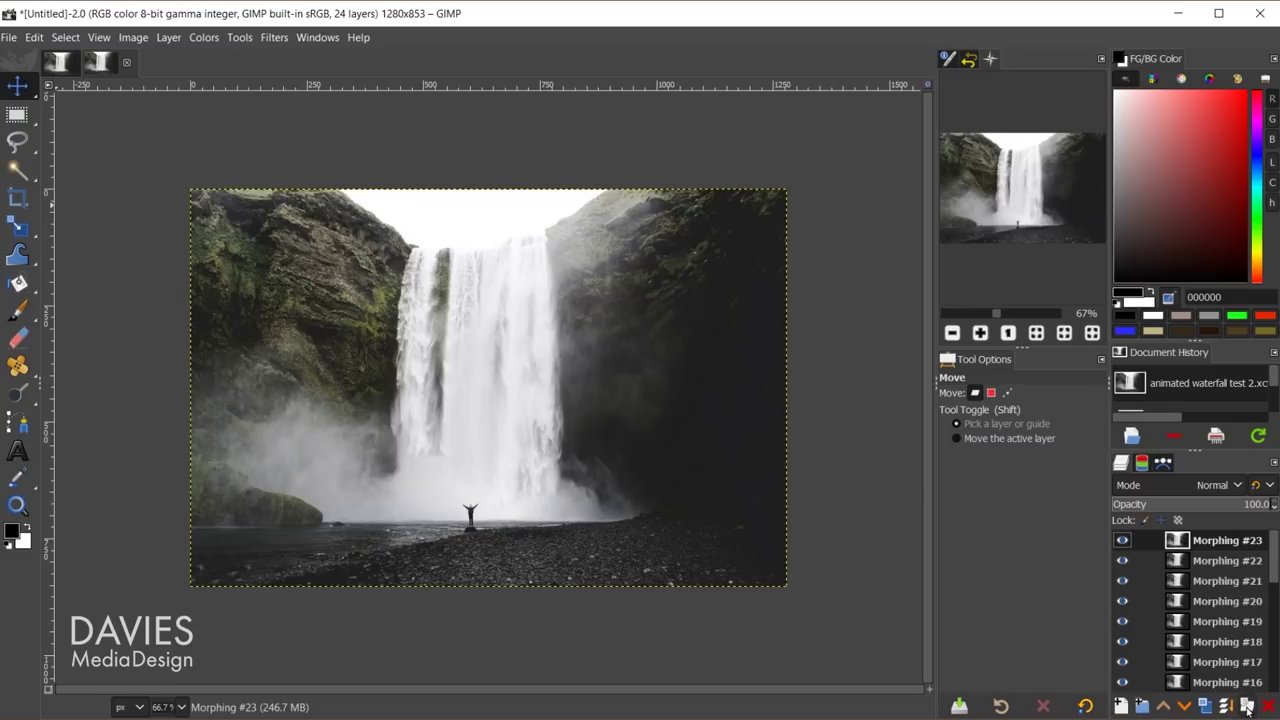
left_click(1247, 707)
left_click_drag(1178, 456, 990, 259)
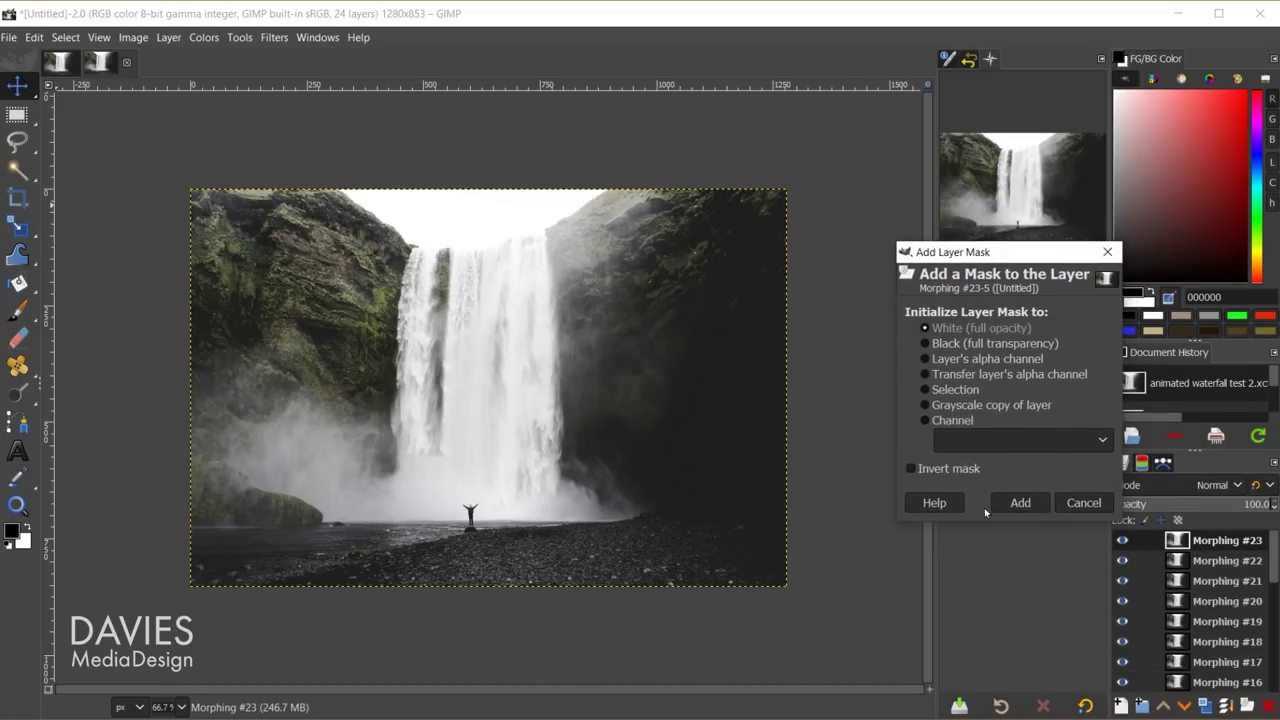
left_click(1020, 503)
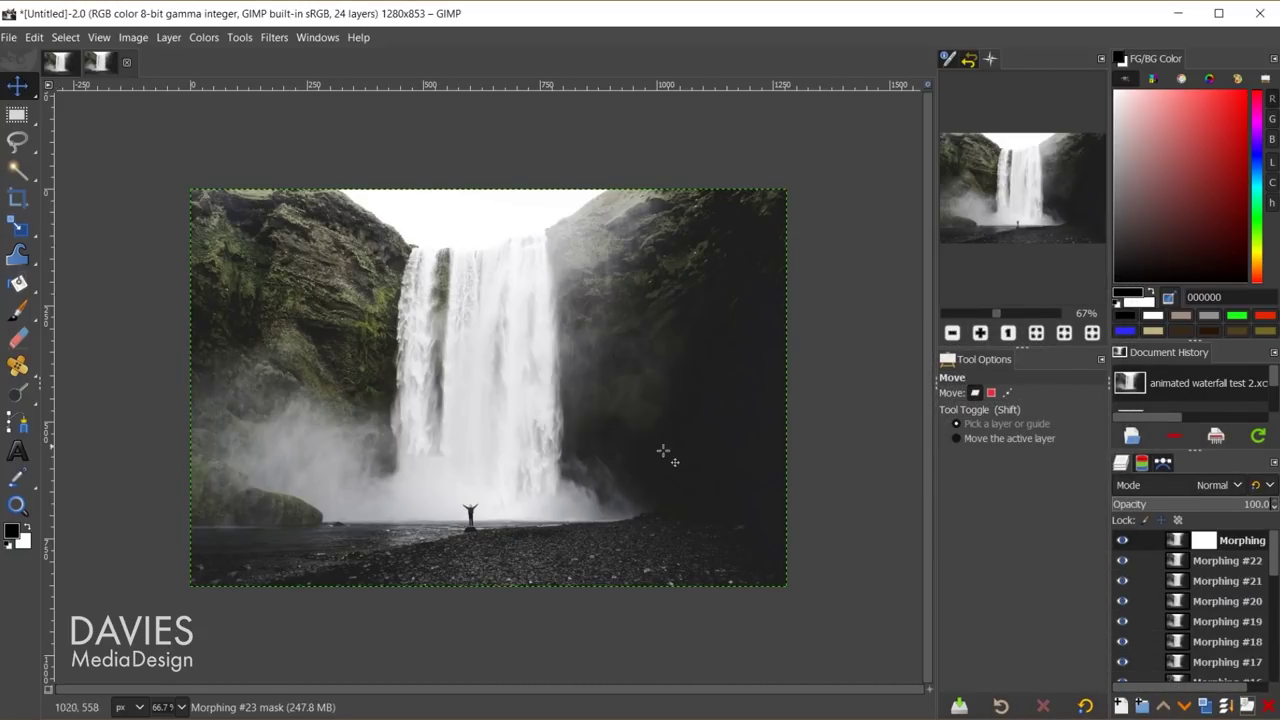
Paint the mask over the right cliff and lower left rocks with a 308 px brush.
key("p")
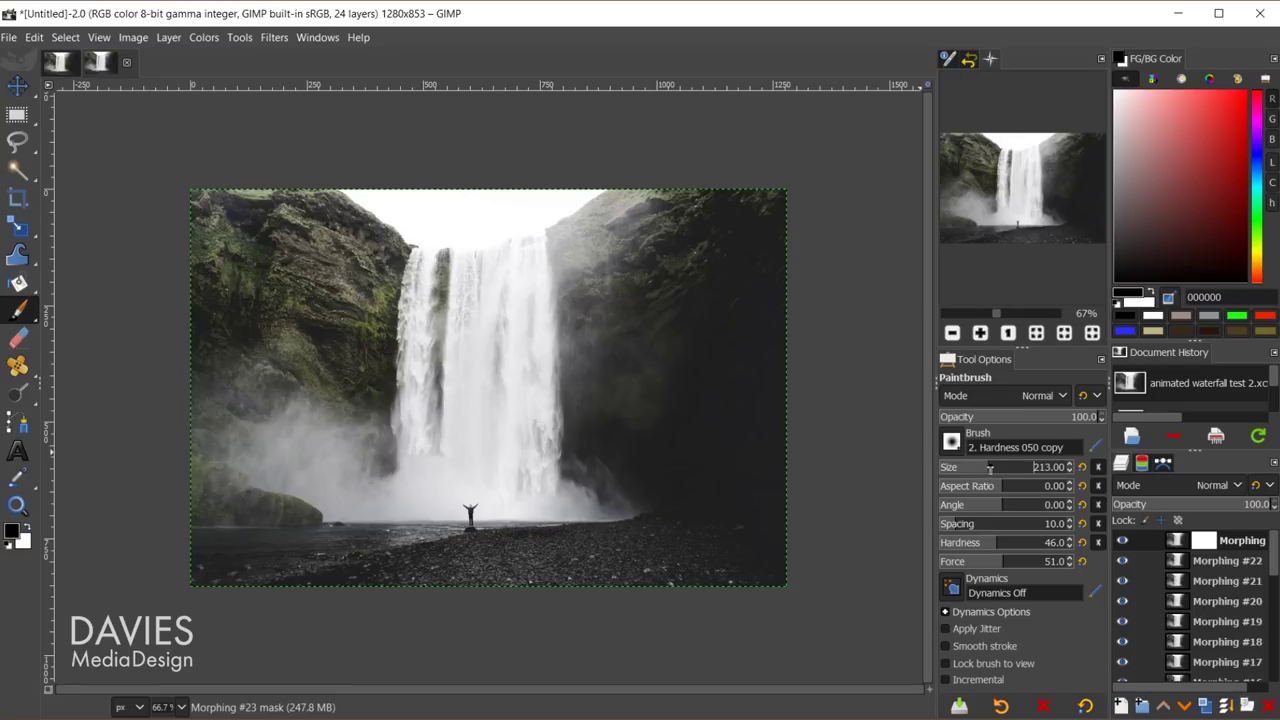
left_click_drag(1000, 468, 1033, 468)
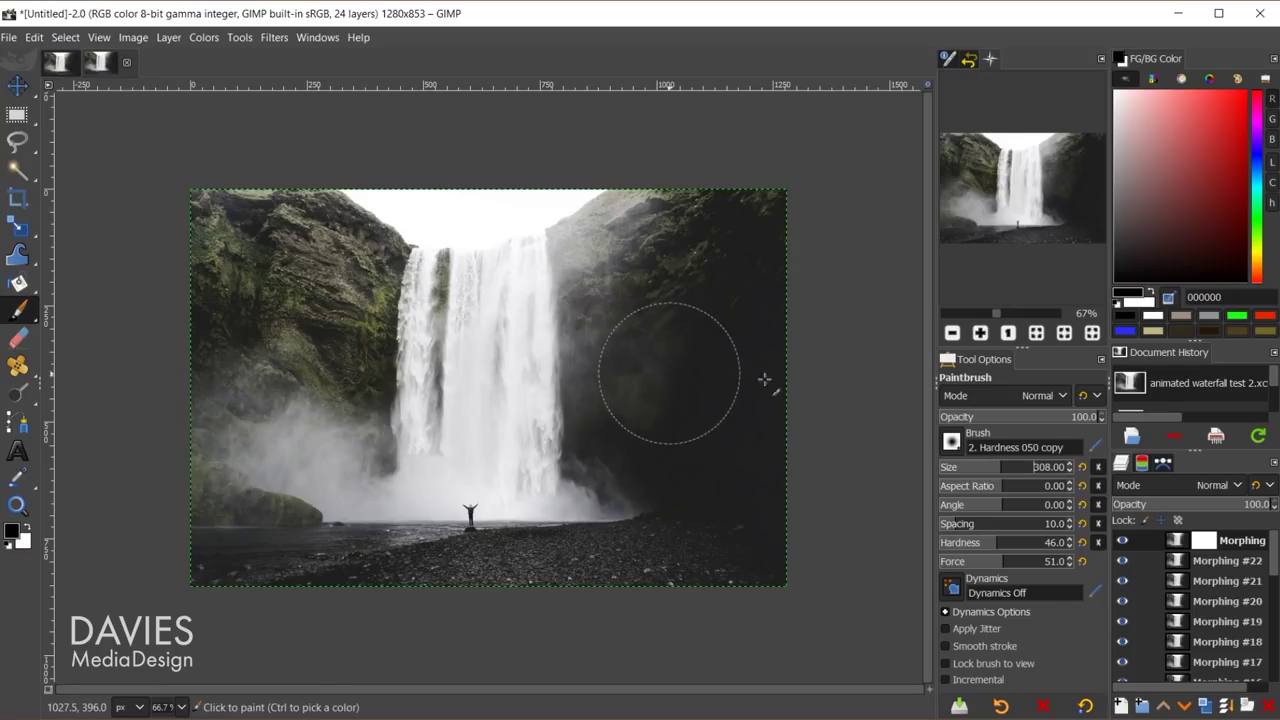
mouse_move(786, 380)
left_mouse_down()
mouse_move(746, 360)
mouse_move(708, 378)
mouse_move(665, 259)
mouse_move(627, 251)
mouse_move(610, 216)
mouse_move(624, 399)
mouse_move(657, 458)
mouse_move(669, 362)
mouse_move(657, 285)
mouse_move(690, 201)
mouse_move(750, 279)
mouse_move(780, 274)
mouse_move(691, 560)
mouse_move(707, 569)
mouse_move(567, 591)
mouse_move(635, 597)
mouse_move(467, 600)
left_mouse_up()
left_click_drag(285, 569, 245, 545)
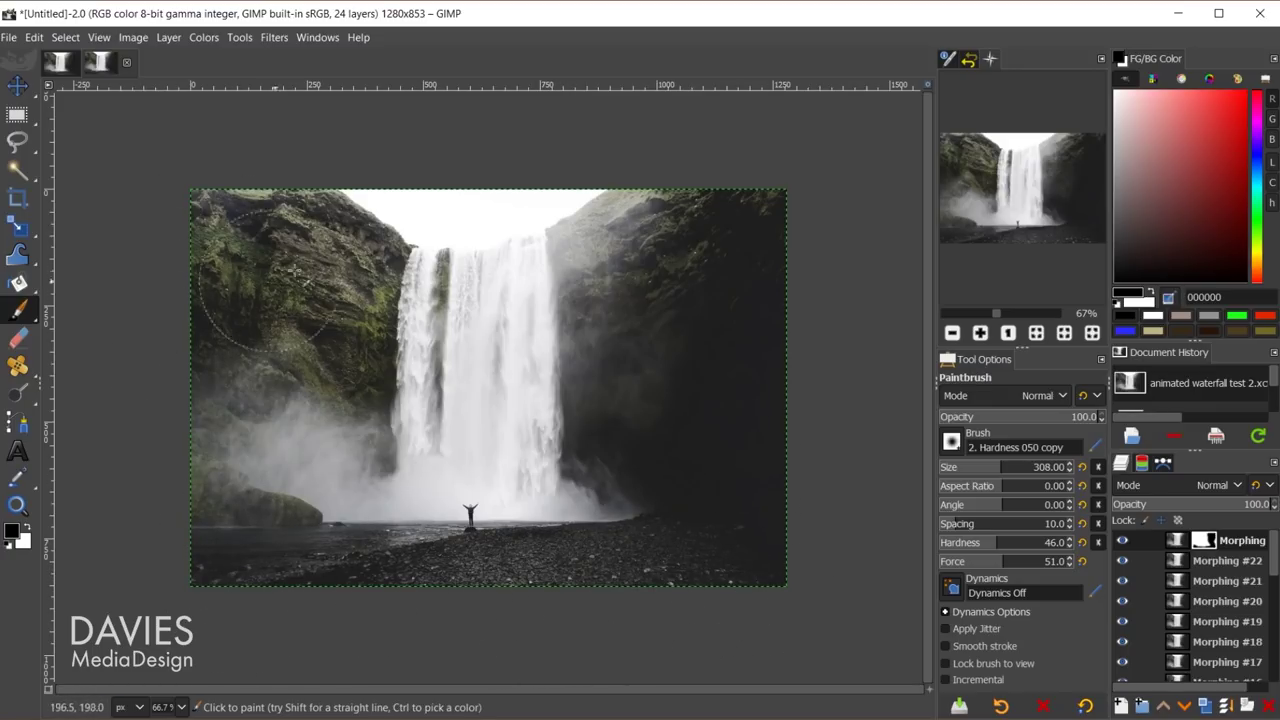
key("bracketleft")
key("bracketleft")
key("bracketleft")
key("bracketleft")
key("bracketleft")
key("bracketleft")
key("bracketleft")
key("bracketleft")
key("bracketleft")
key("bracketleft")
key("bracketleft")
key("bracketleft")
key("bracketleft")
key("bracketleft")
key("bracketleft")
key("bracketleft")
key("bracketleft")
key("bracketleft")
key("bracketleft")
key("bracketleft")
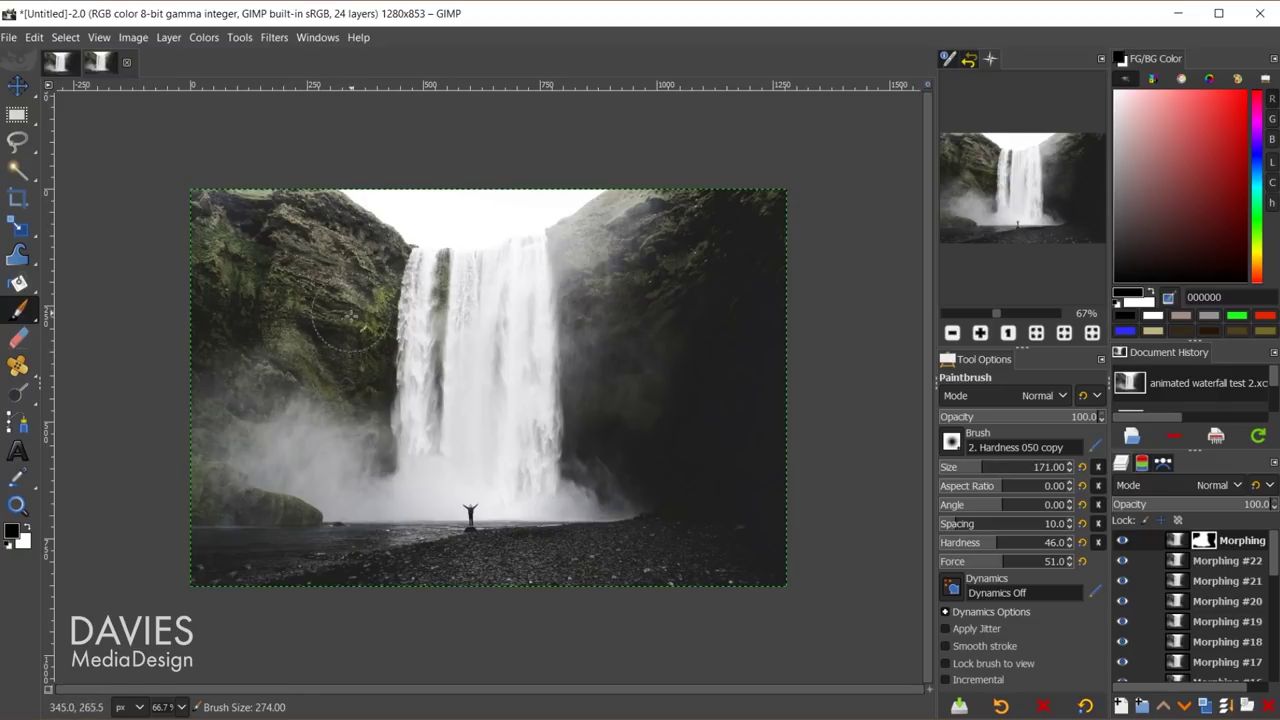
Show the Morphing #23 mask, paint its top edge and bottom-left corner black, then hide it.
right_click(1208, 540)
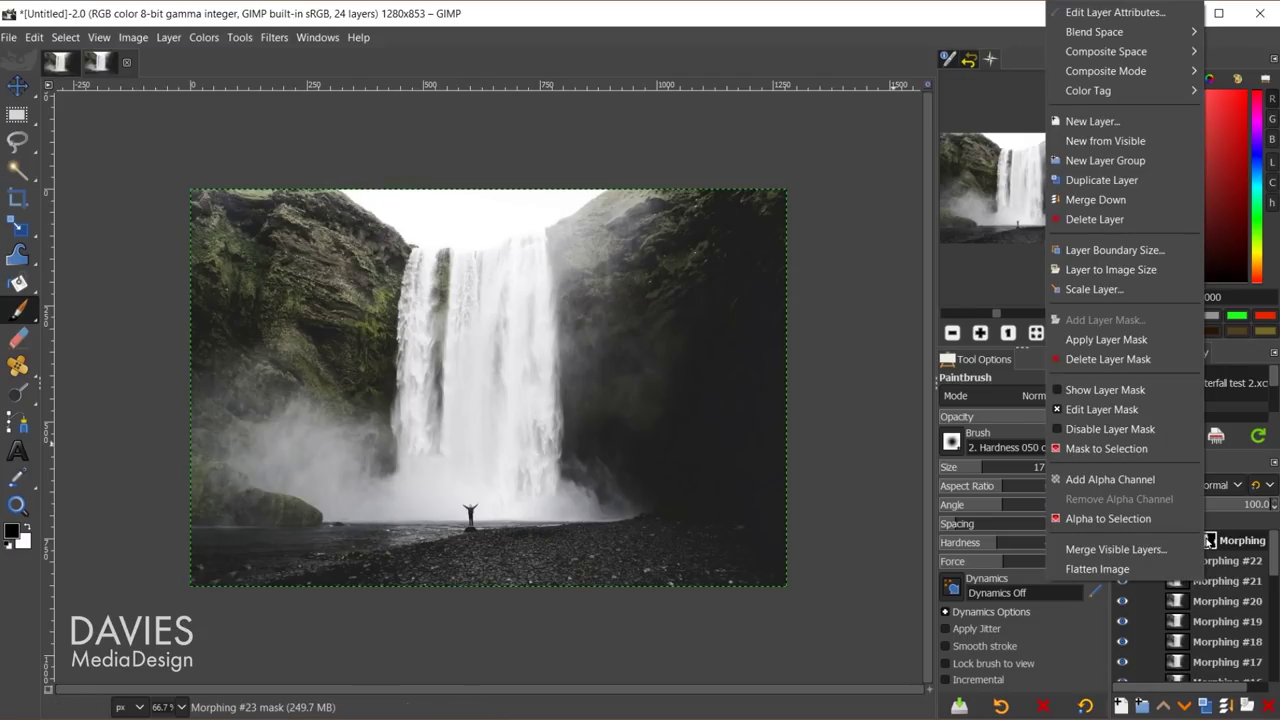
left_click(1105, 389)
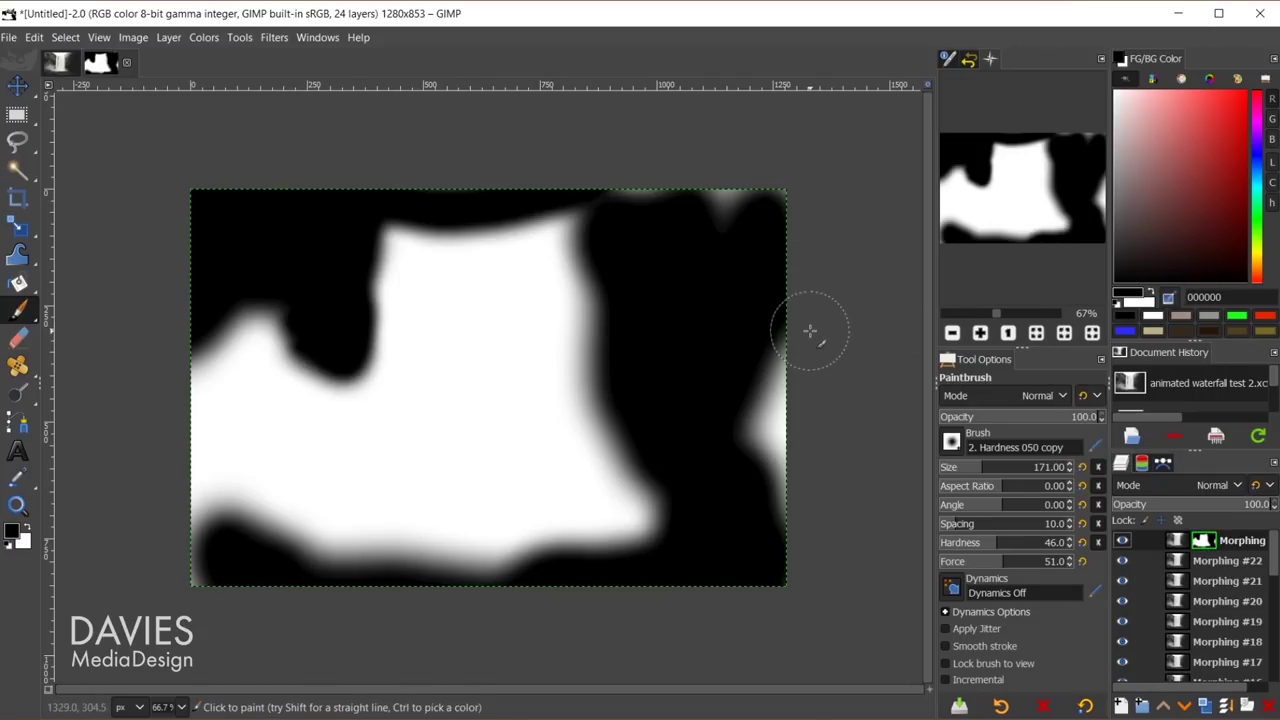
mouse_move(751, 214)
left_mouse_down()
mouse_move(627, 182)
mouse_move(769, 196)
mouse_move(802, 178)
mouse_move(797, 389)
mouse_move(769, 462)
mouse_move(784, 505)
mouse_move(769, 550)
left_mouse_up()
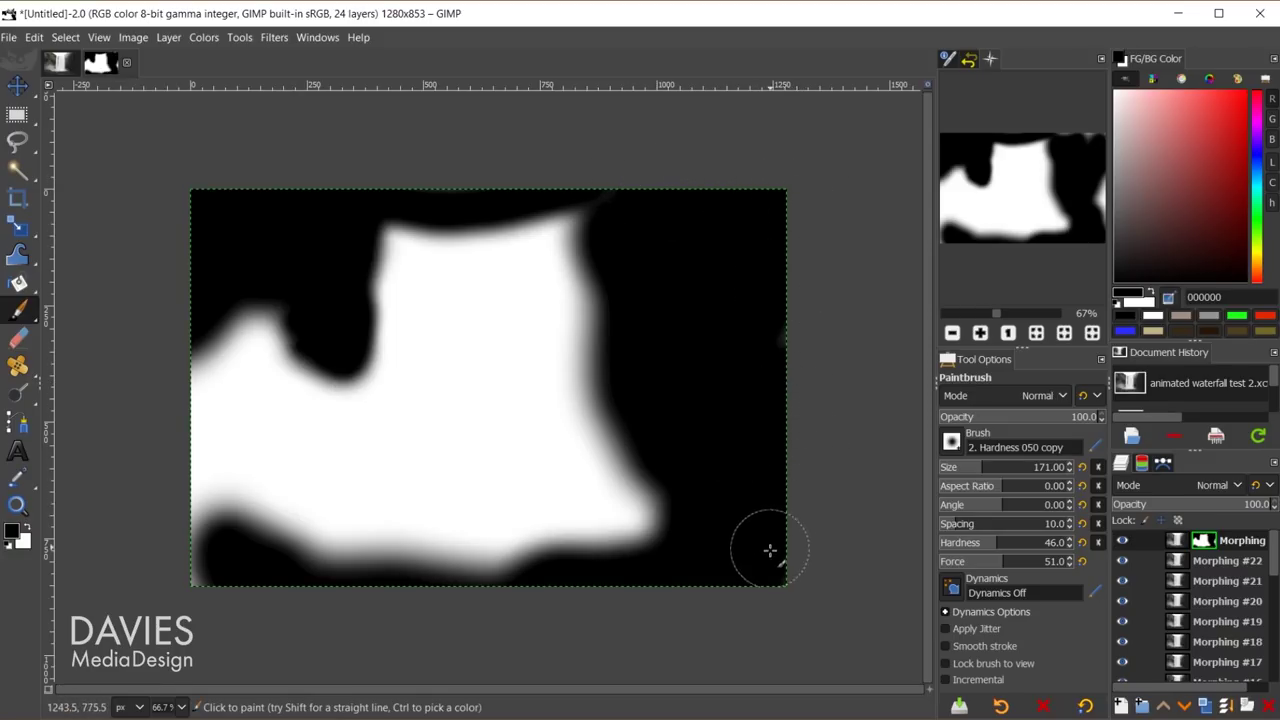
mouse_move(180, 611)
left_mouse_down()
mouse_move(200, 557)
mouse_move(177, 534)
mouse_move(190, 545)
left_mouse_up()
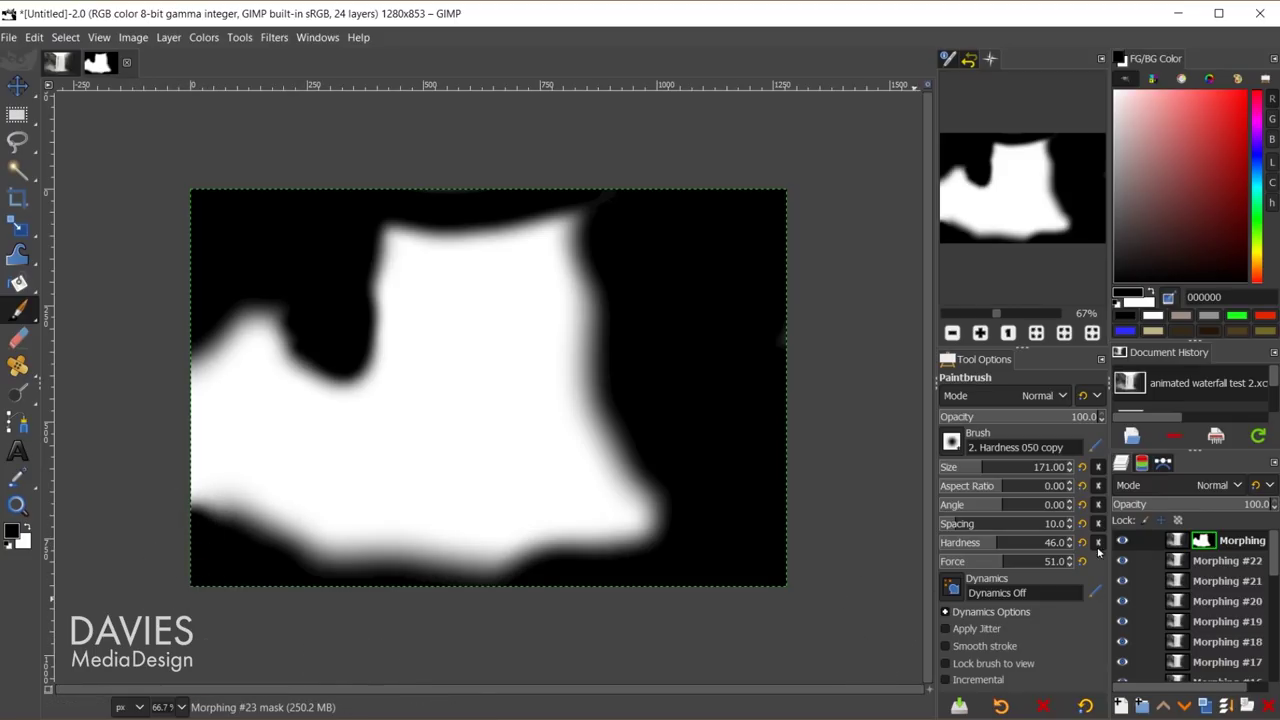
right_click(1202, 540)
left_click(1162, 390)
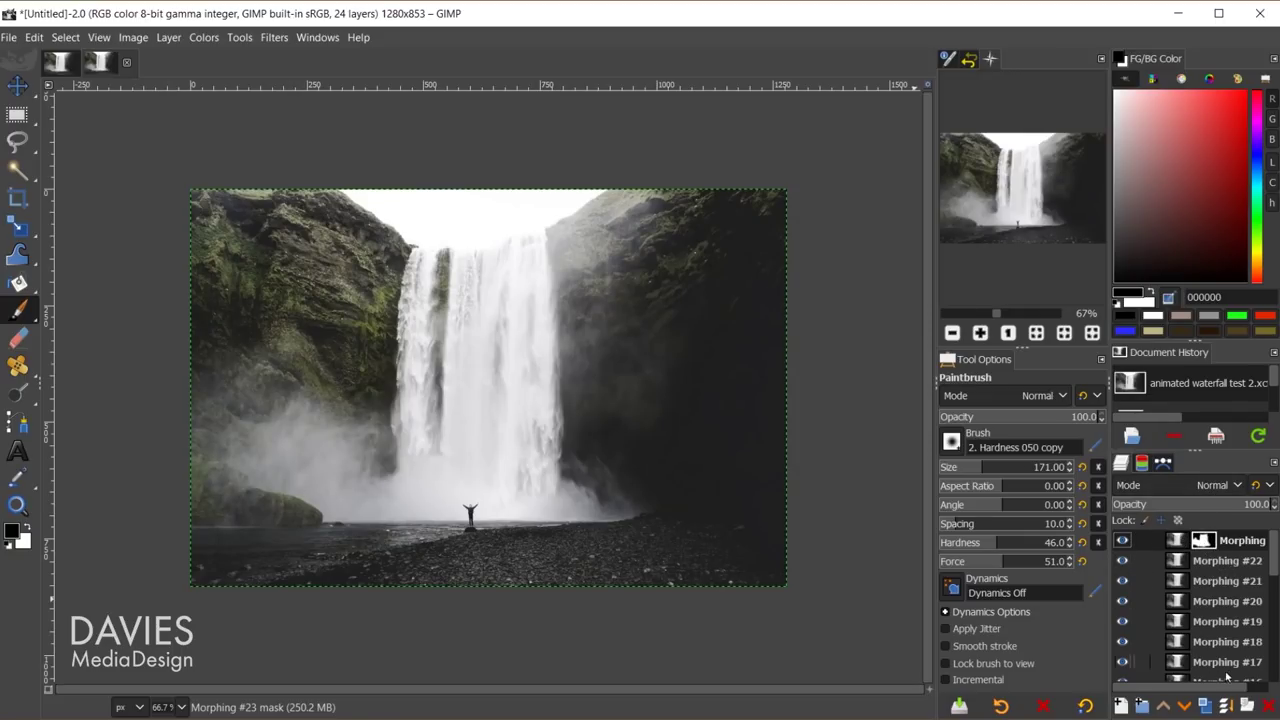
Turn the Morphing #23 mask into a selection and save it as hidden channel 'Mask'.
right_click(1208, 542)
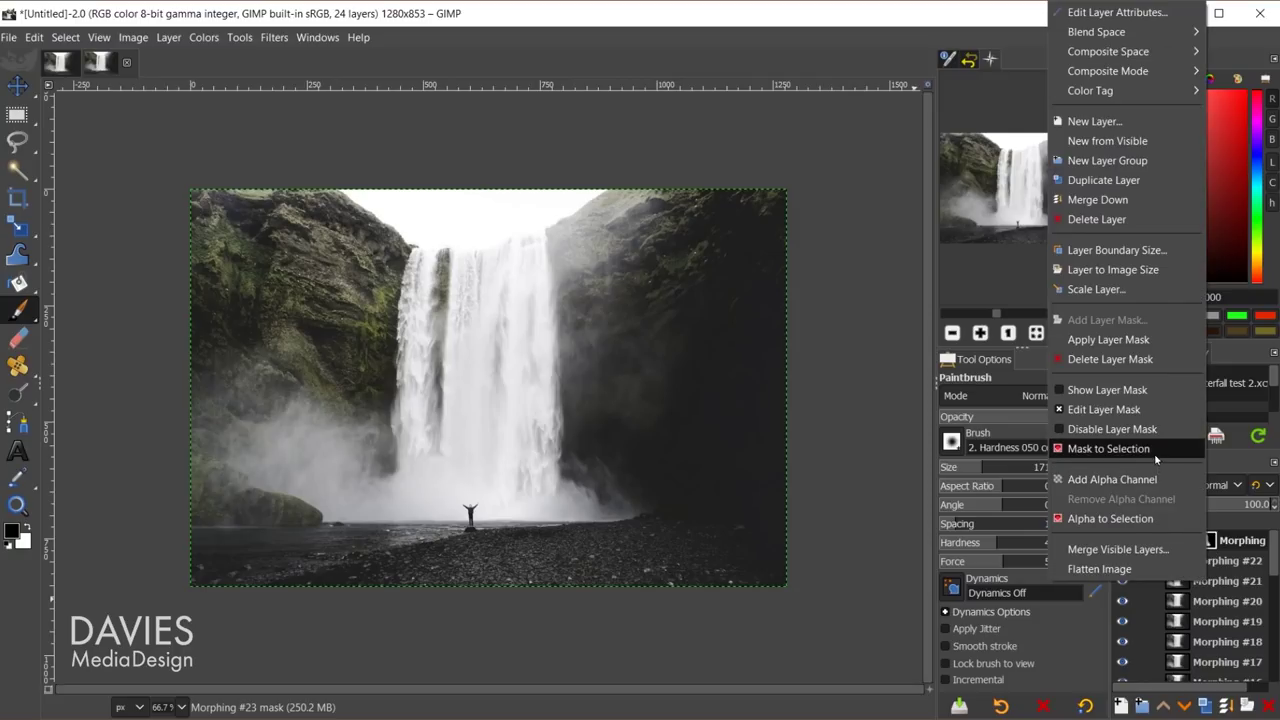
left_click(1105, 448)
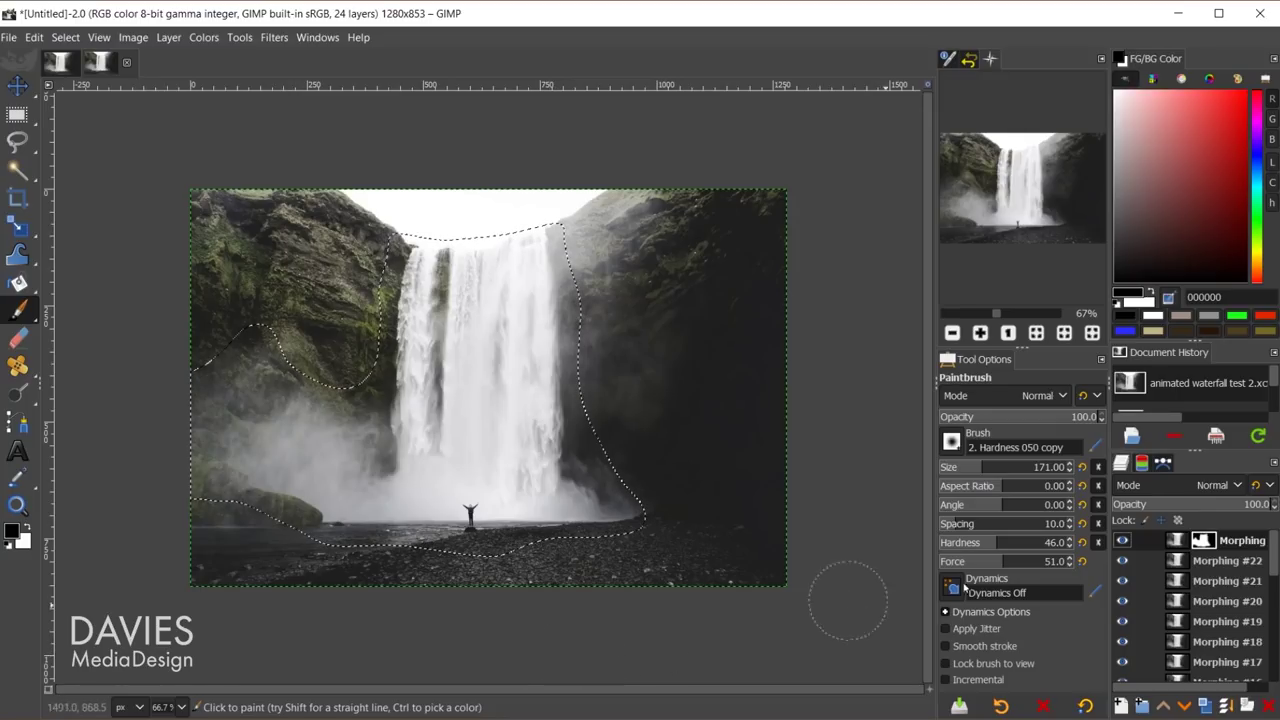
left_click(1142, 463)
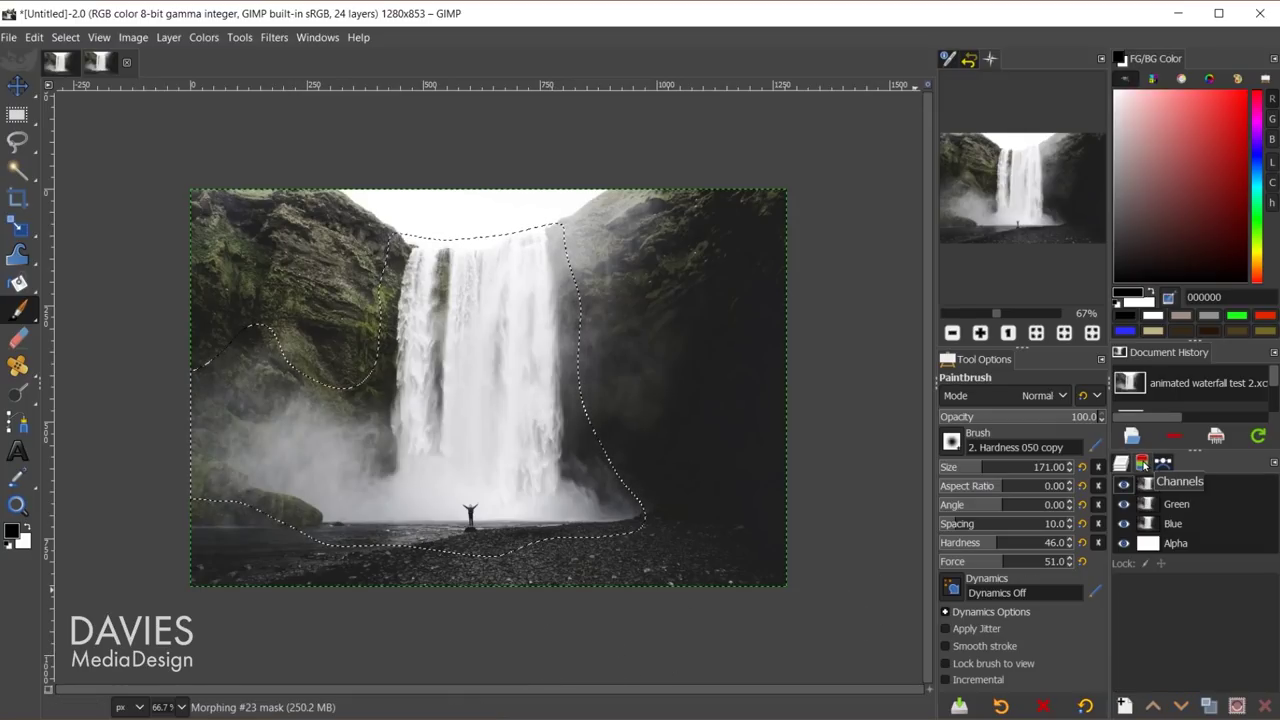
left_click(1124, 704)
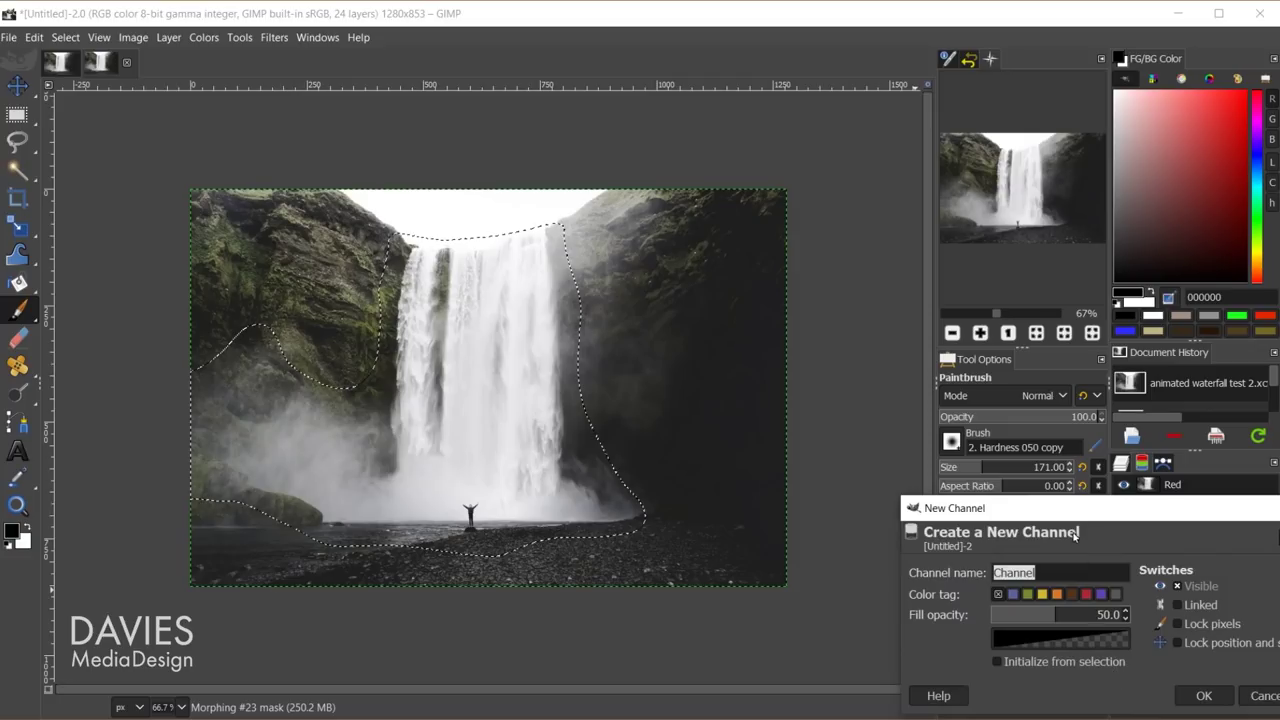
left_click_drag(1083, 512, 855, 332)
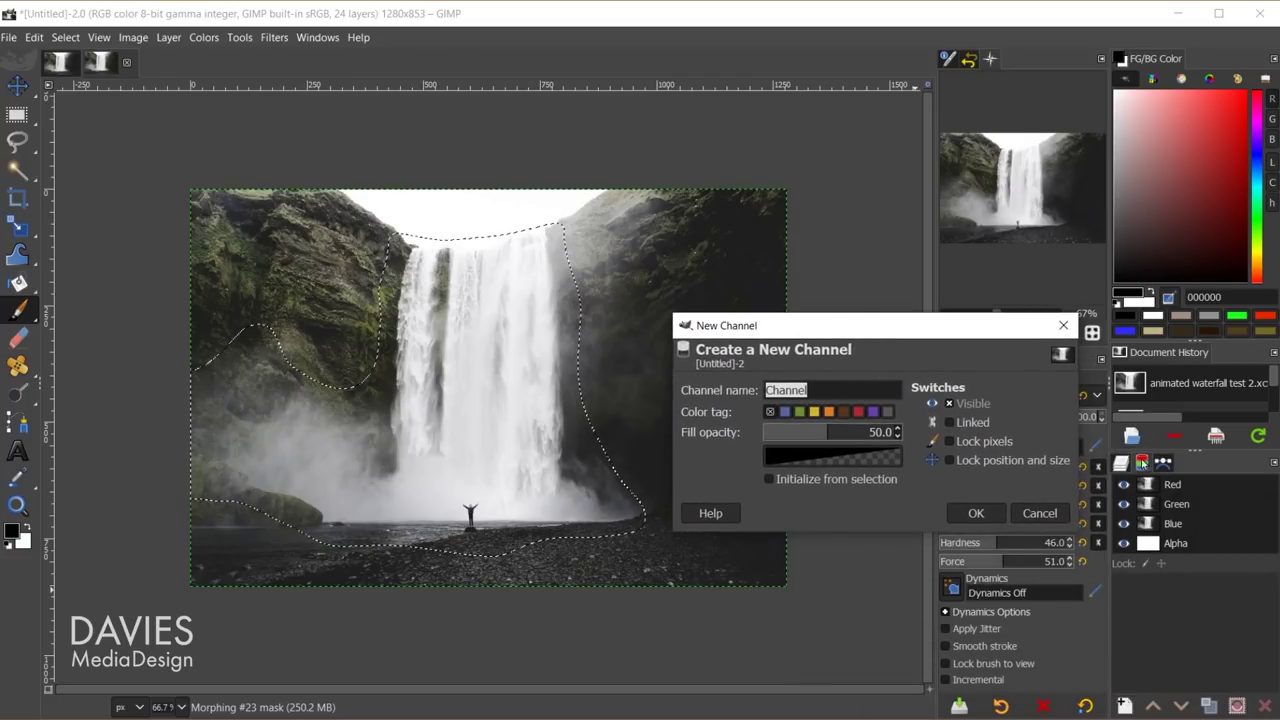
left_click(834, 481)
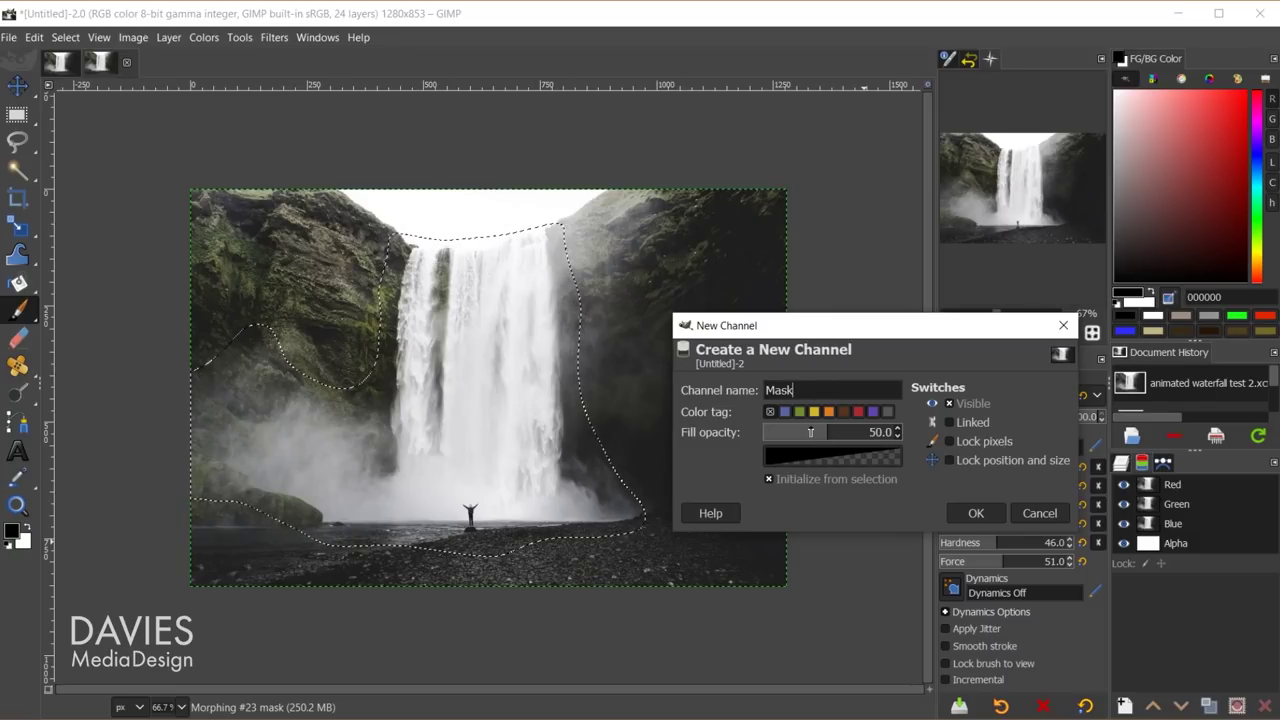
left_click(978, 513)
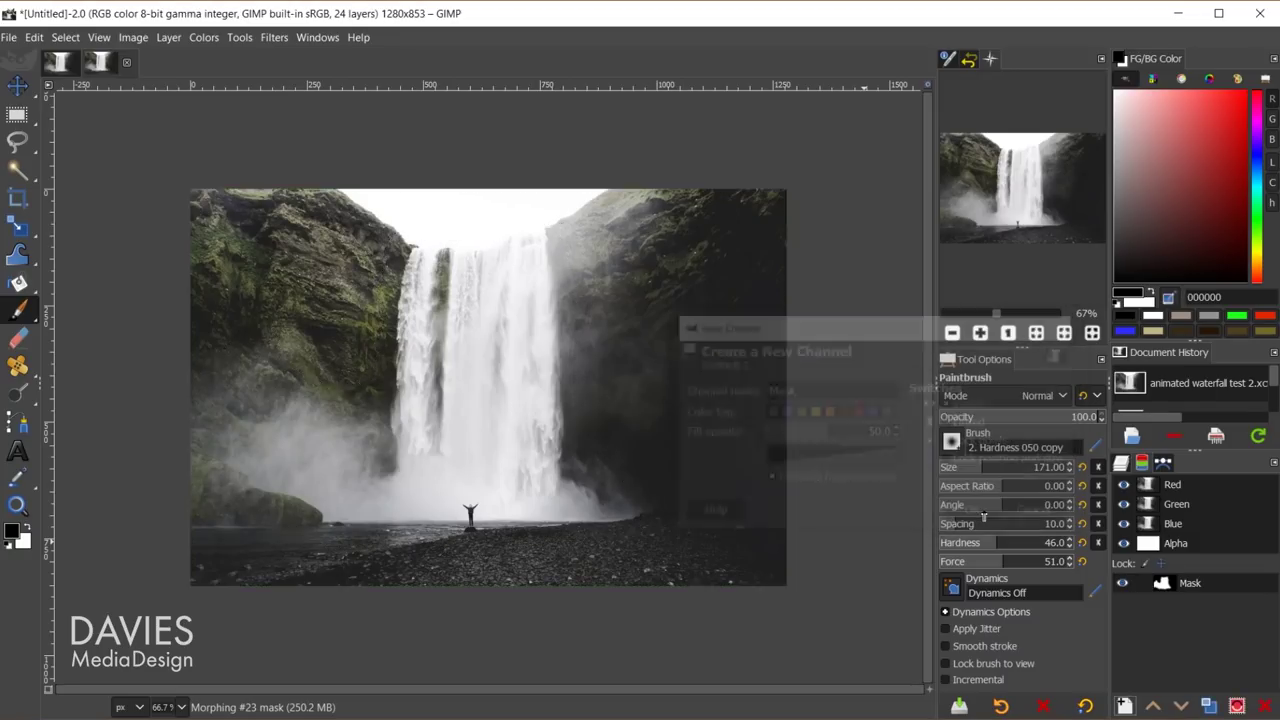
left_click(1123, 584)
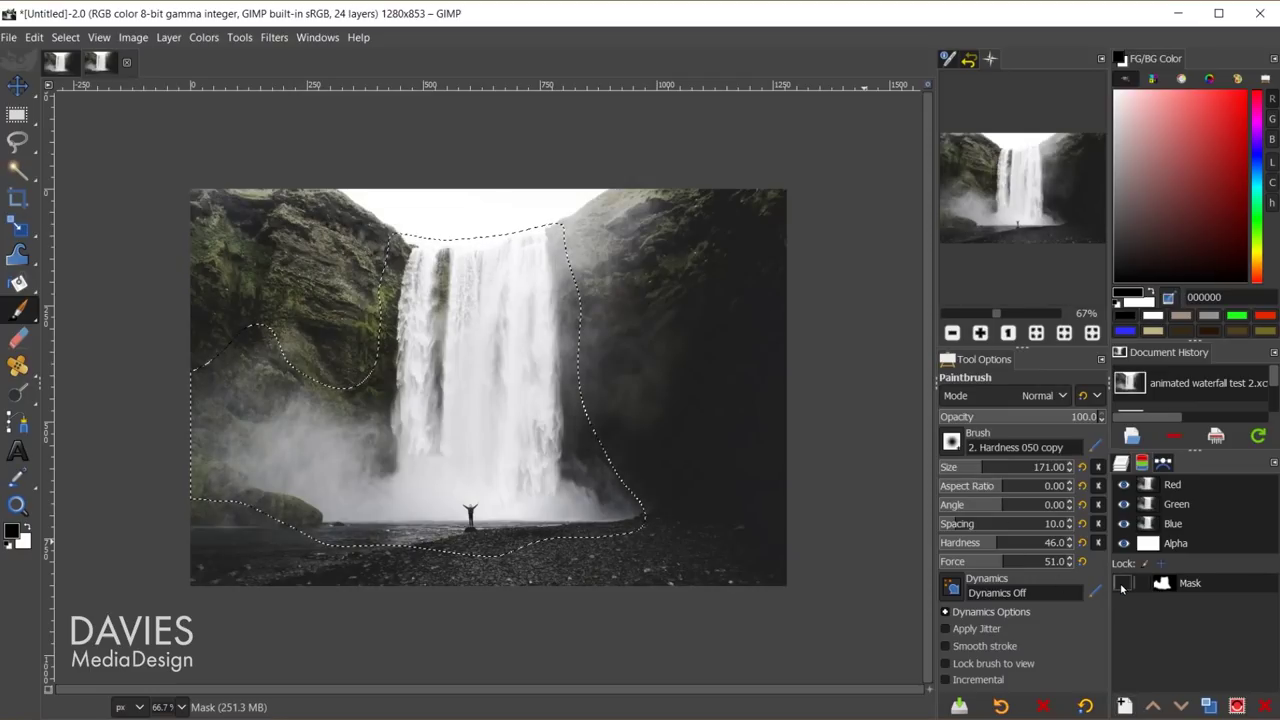
left_click(1122, 464)
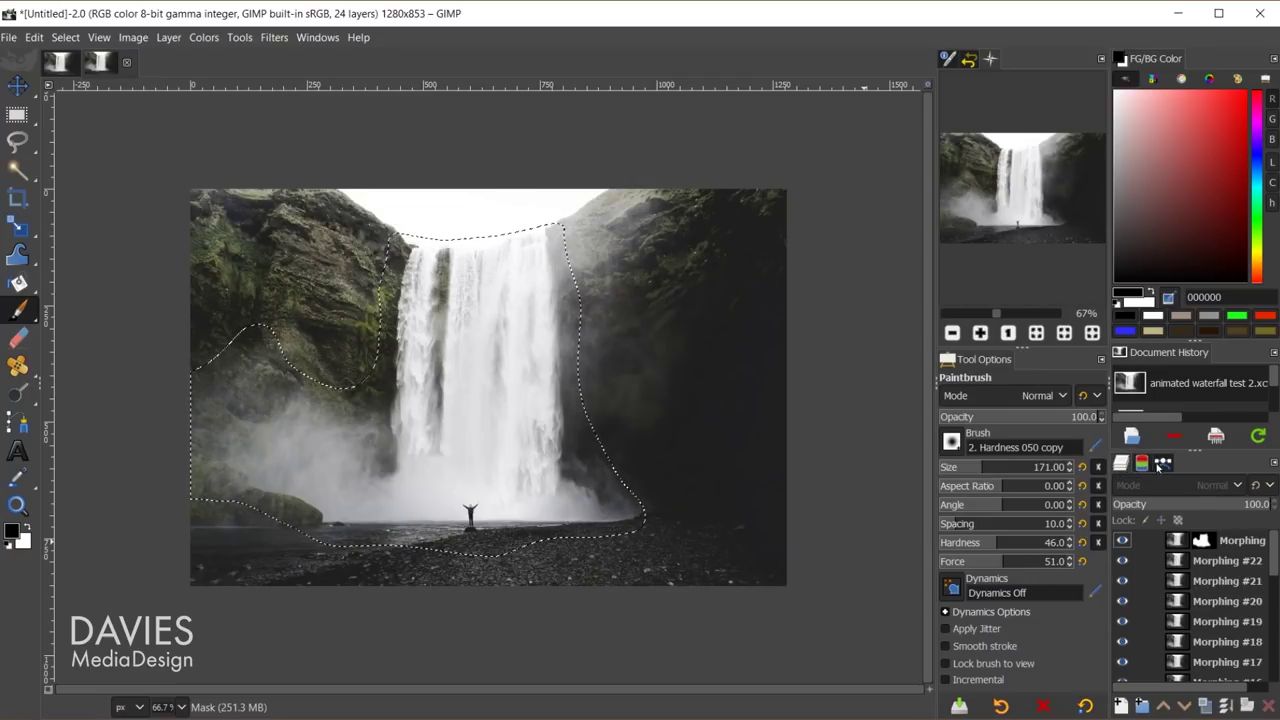
Clear the selection and give Morphing #22 a layer mask from the Mask channel.
left_click(1180, 561)
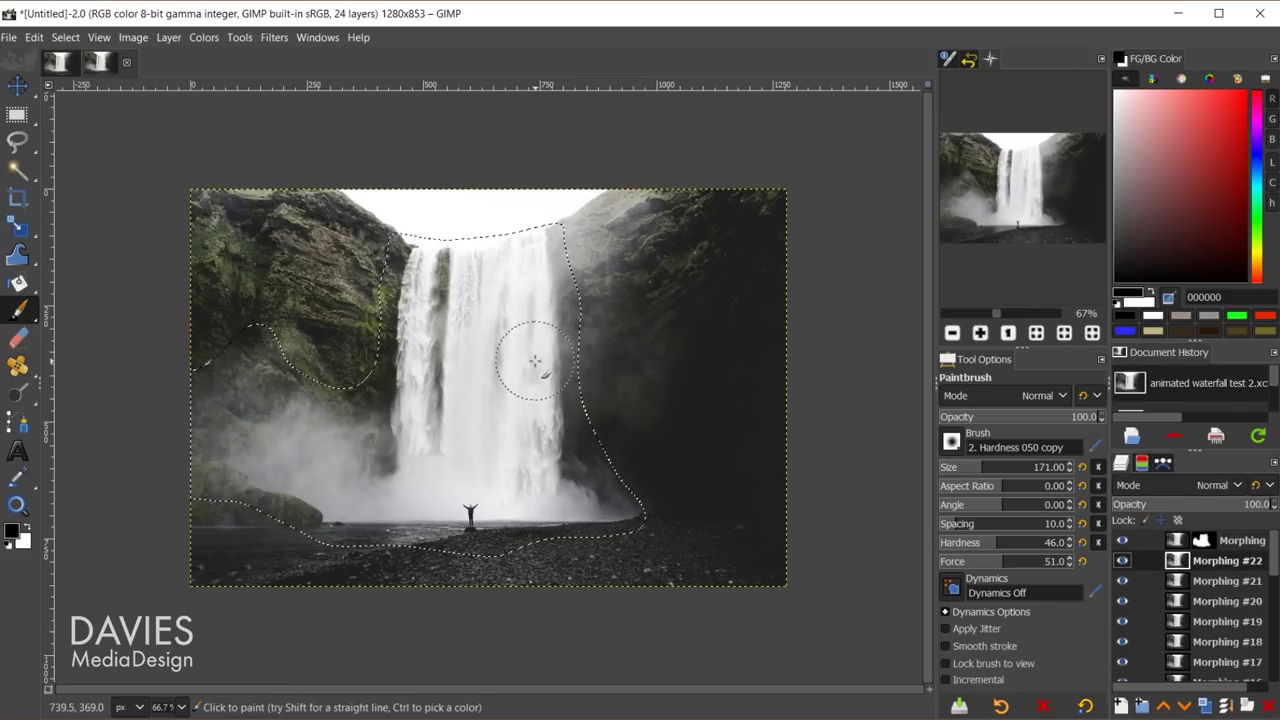
key("ctrl+shift+a")
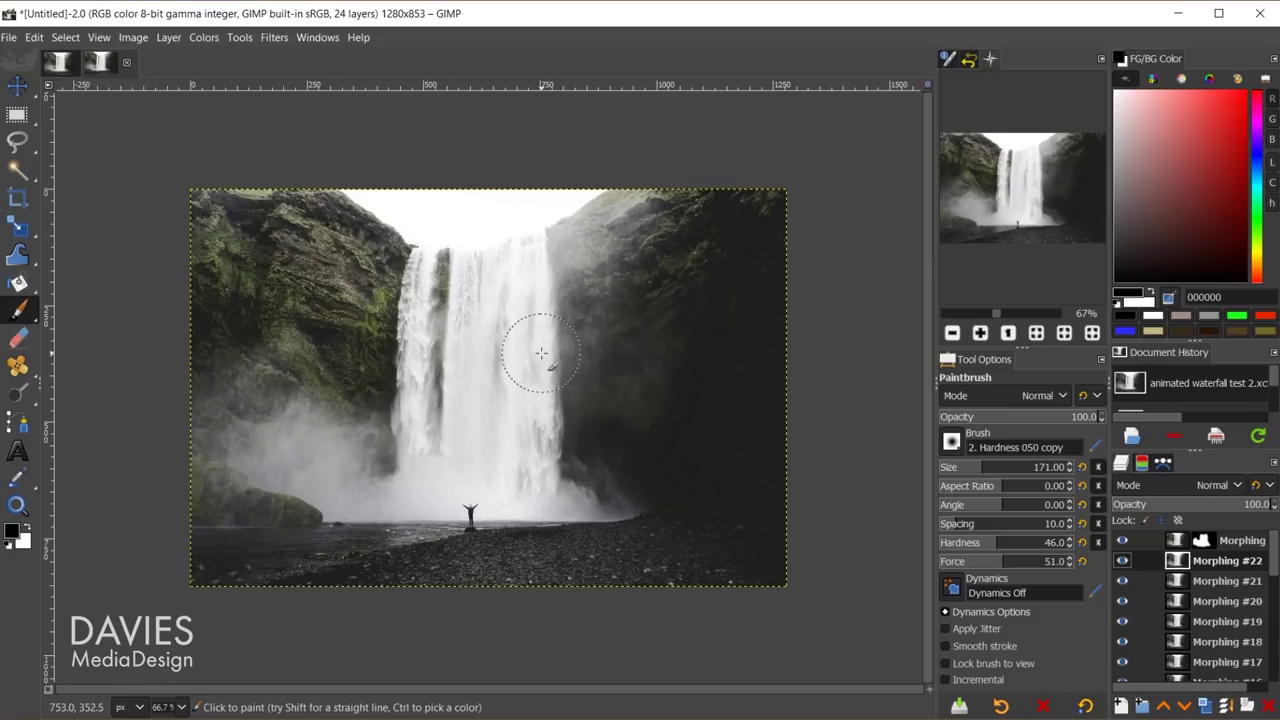
left_click(1245, 705)
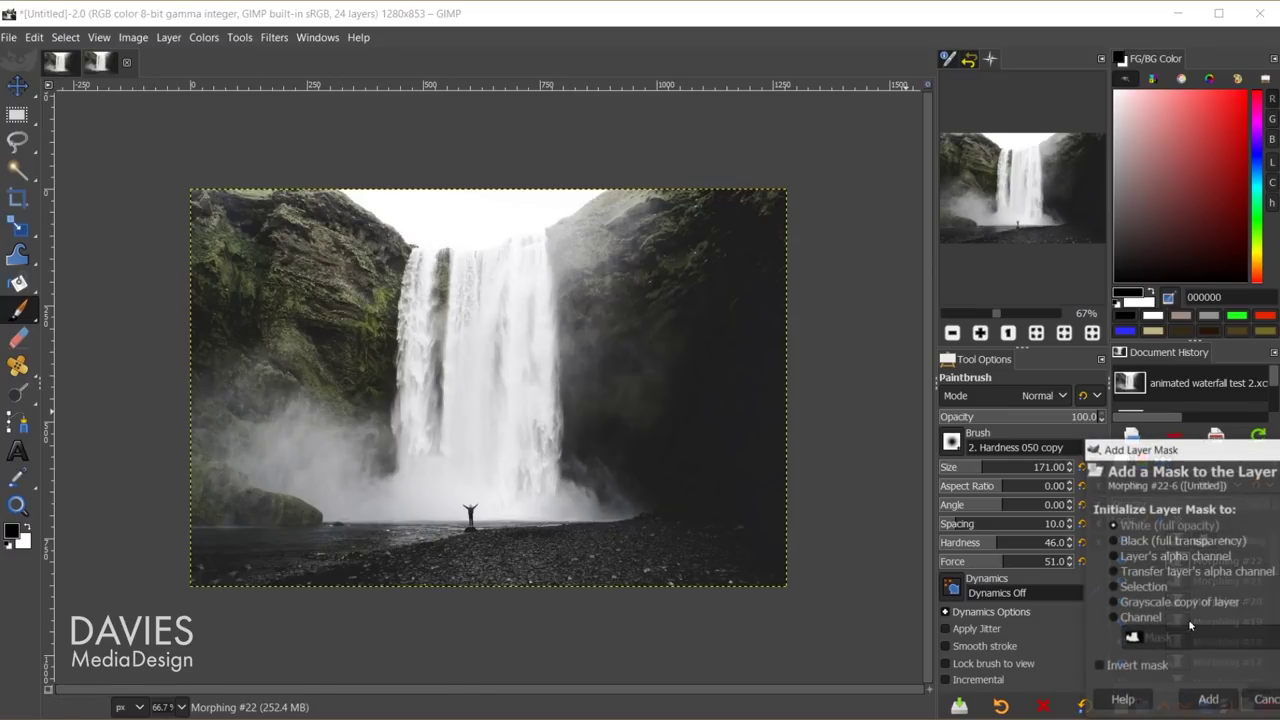
left_click_drag(1205, 455, 973, 245)
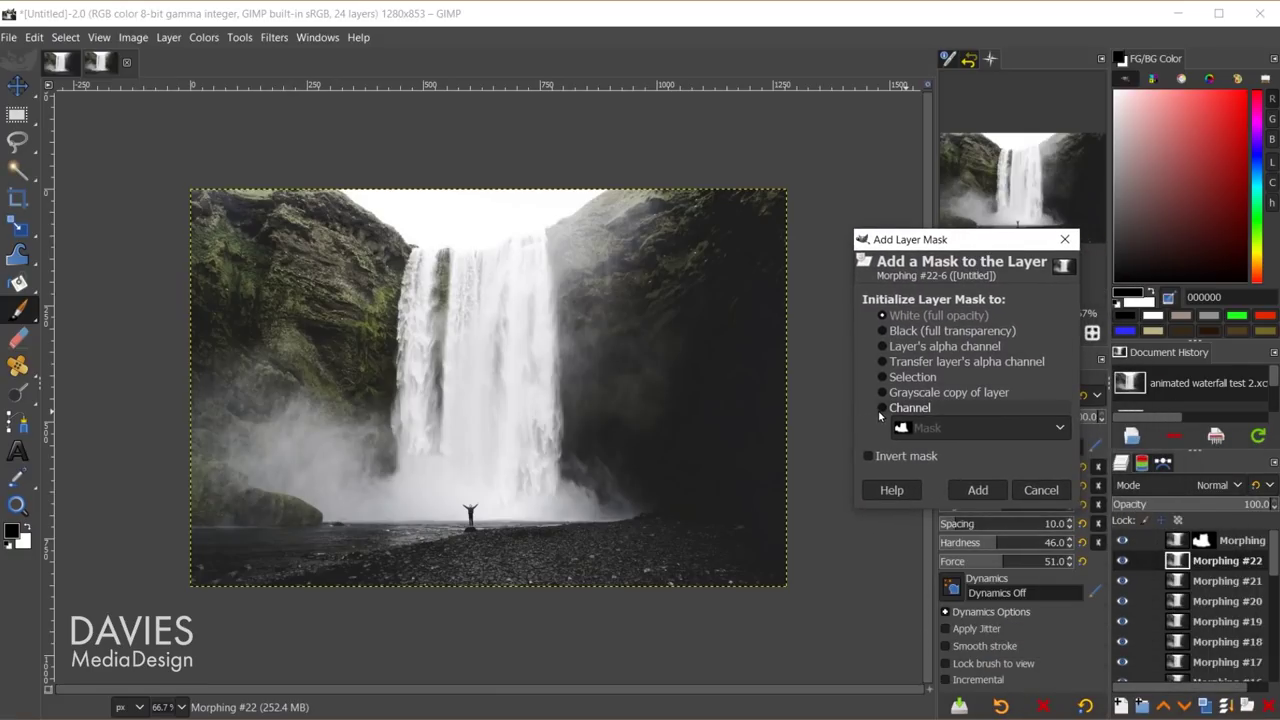
left_click(882, 409)
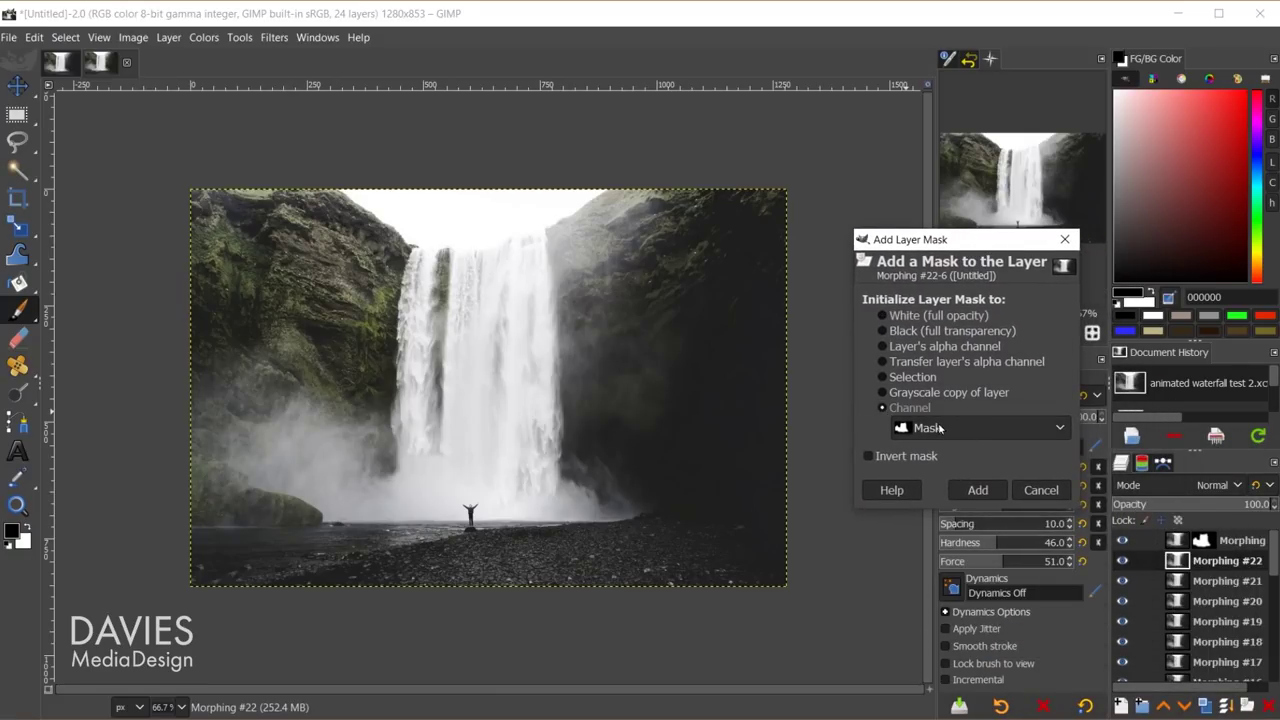
left_click(960, 428)
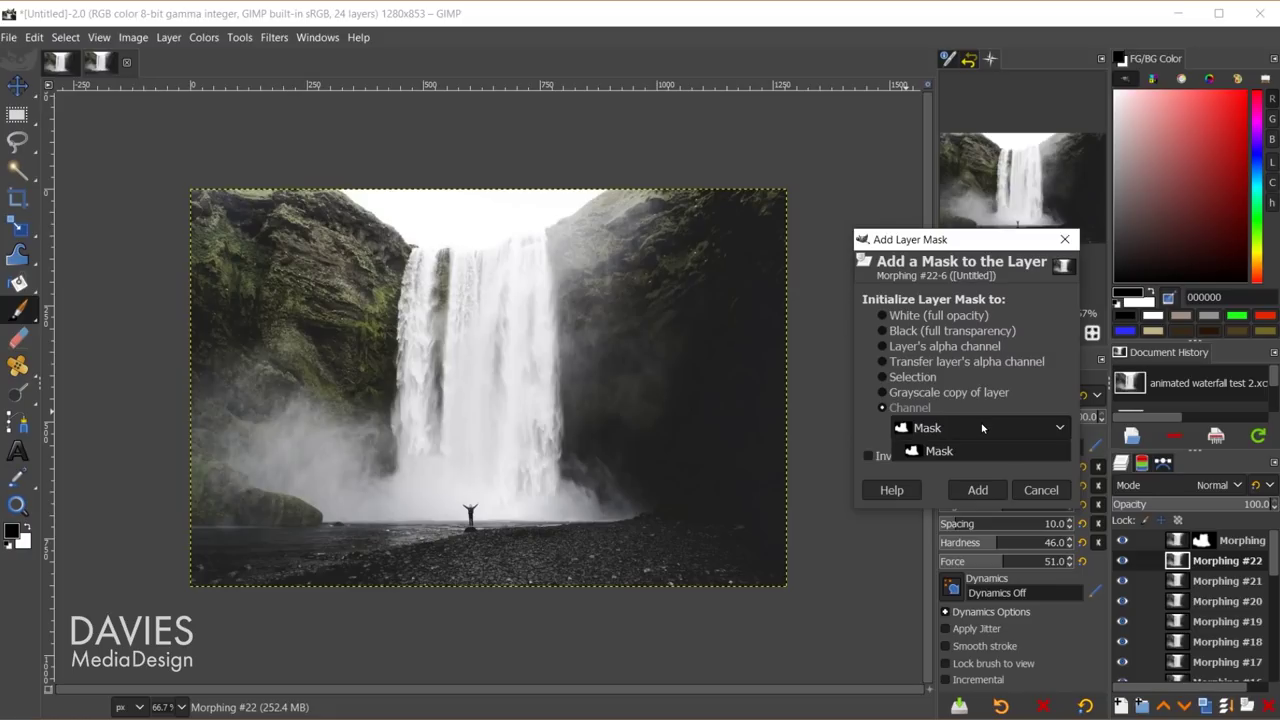
left_click(955, 428)
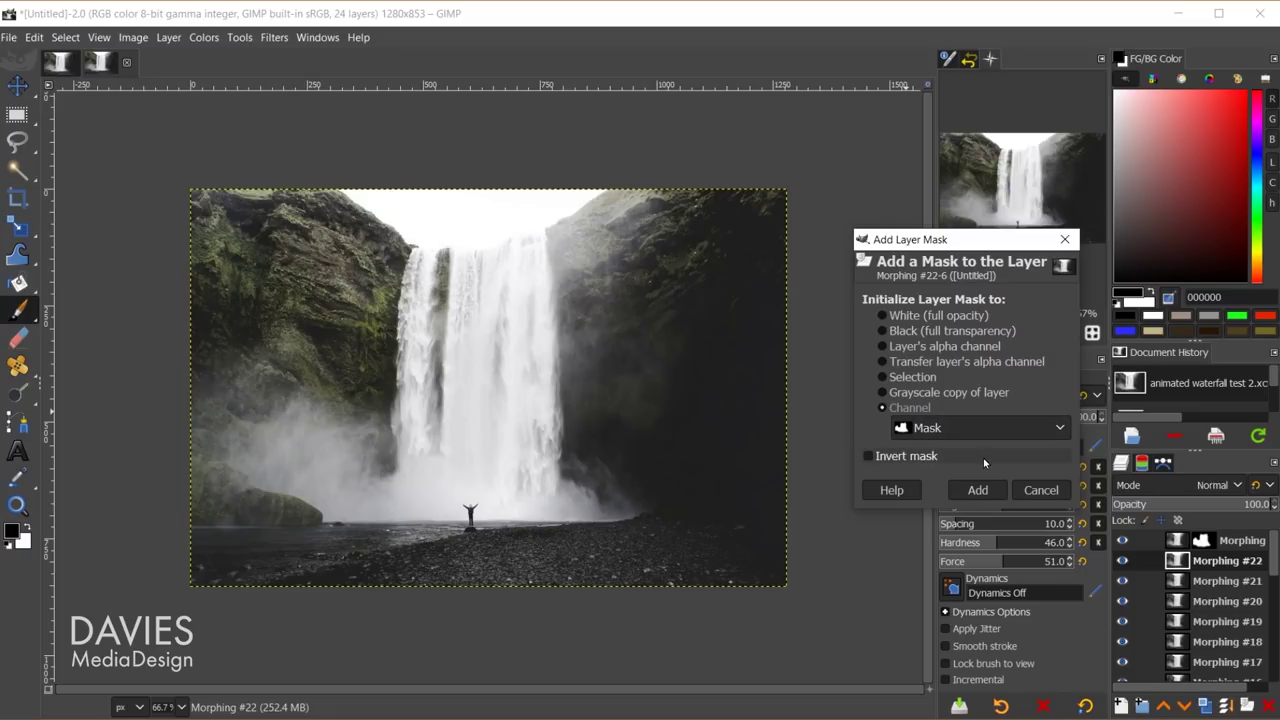
left_click(977, 489)
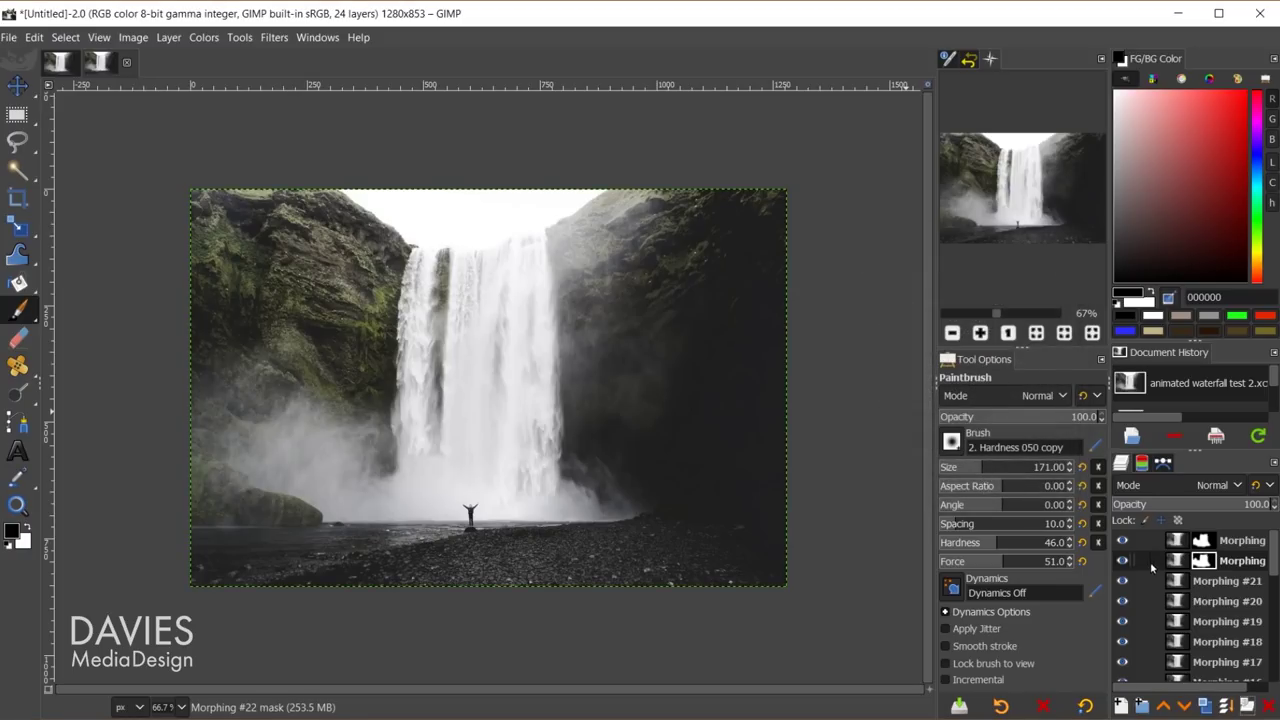
Add the Mask channel layer mask to Morphing #21 through Morphing #12.
left_click(1185, 582)
left_click(1185, 601)
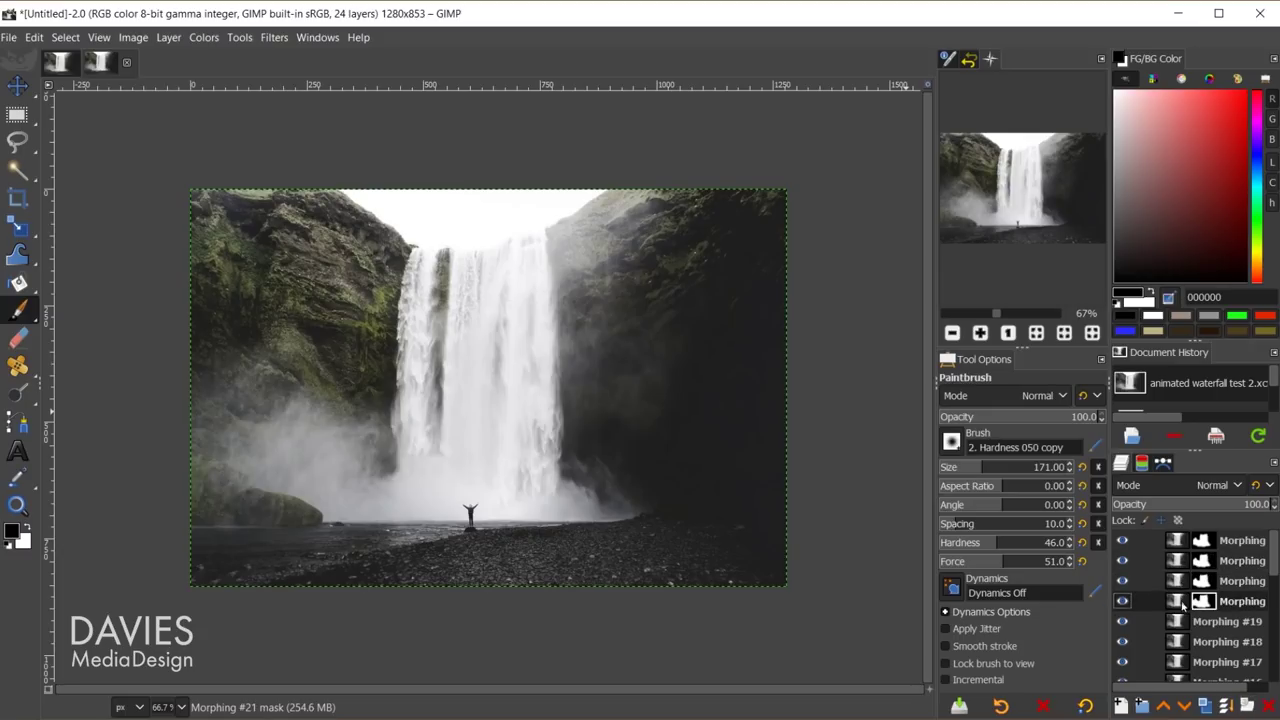
left_click(1184, 621)
left_click(1182, 642)
left_click(1182, 645)
scroll(1238, 644, "down", 2)
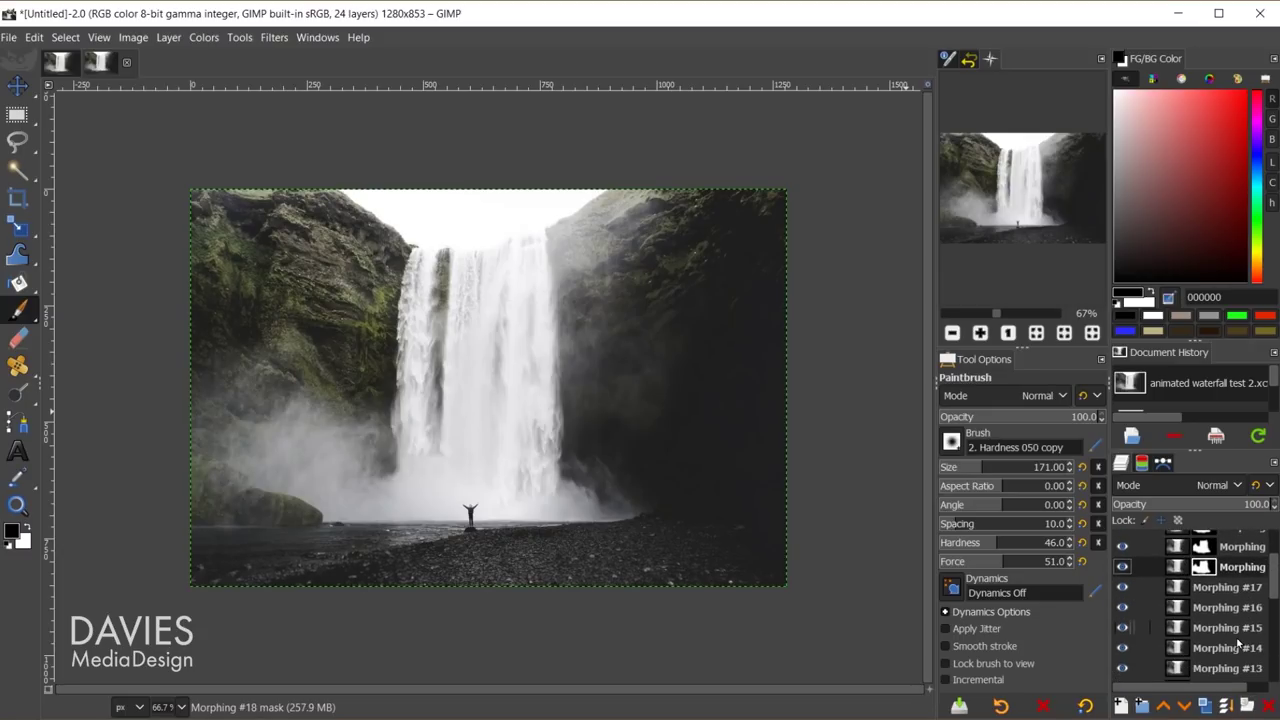
left_click(1172, 591)
left_click(1178, 610)
left_click(1180, 628)
scroll(1208, 628, "down", 1)
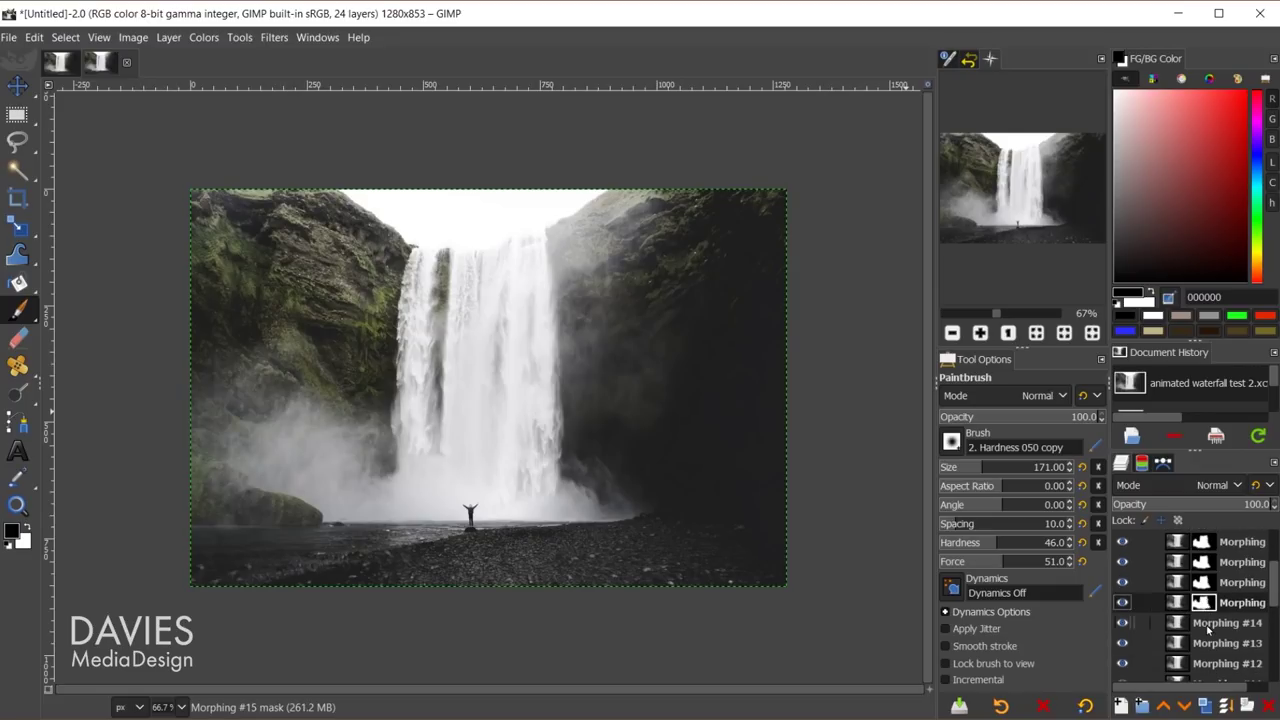
left_click(1176, 624)
left_click(1178, 622)
scroll(1178, 620, "down", 1)
left_click(1179, 618)
Mask Morphing #11 down to Morphing #1, then bring up the Animation Playback preview.
scroll(1180, 615, "down", 1)
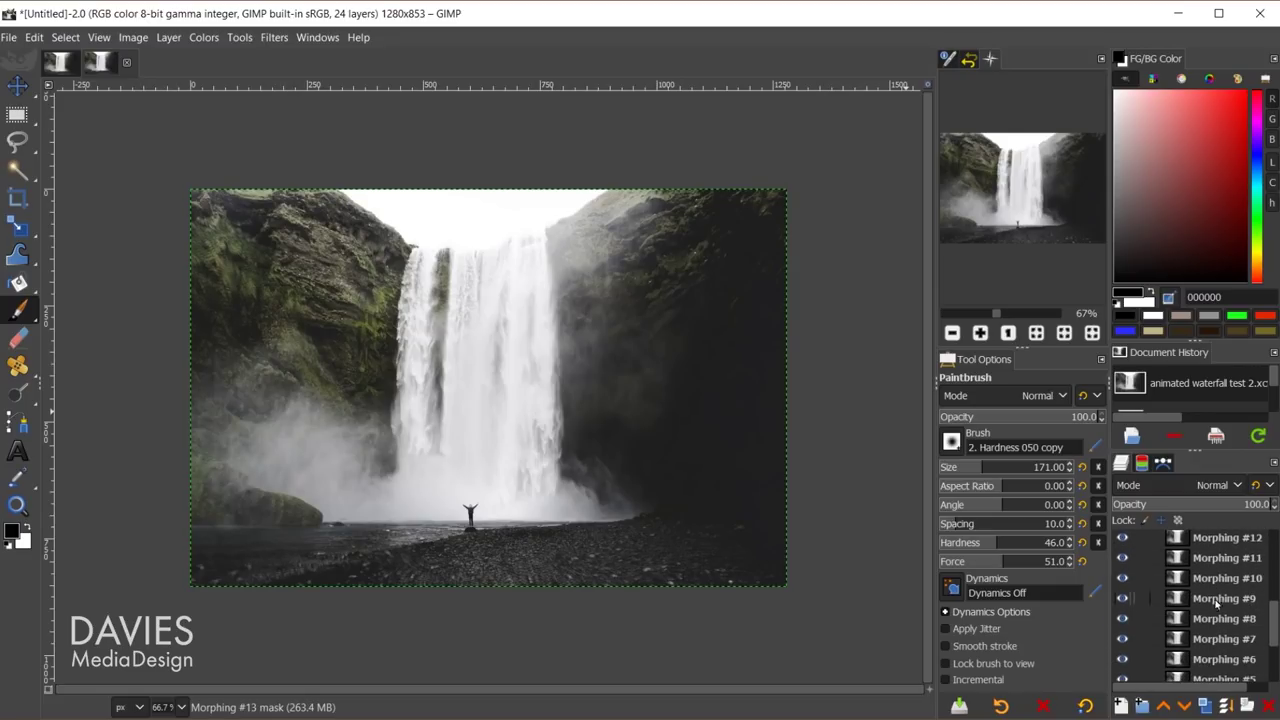
left_click(1181, 610)
left_click(1180, 622)
scroll(1198, 625, "down", 2)
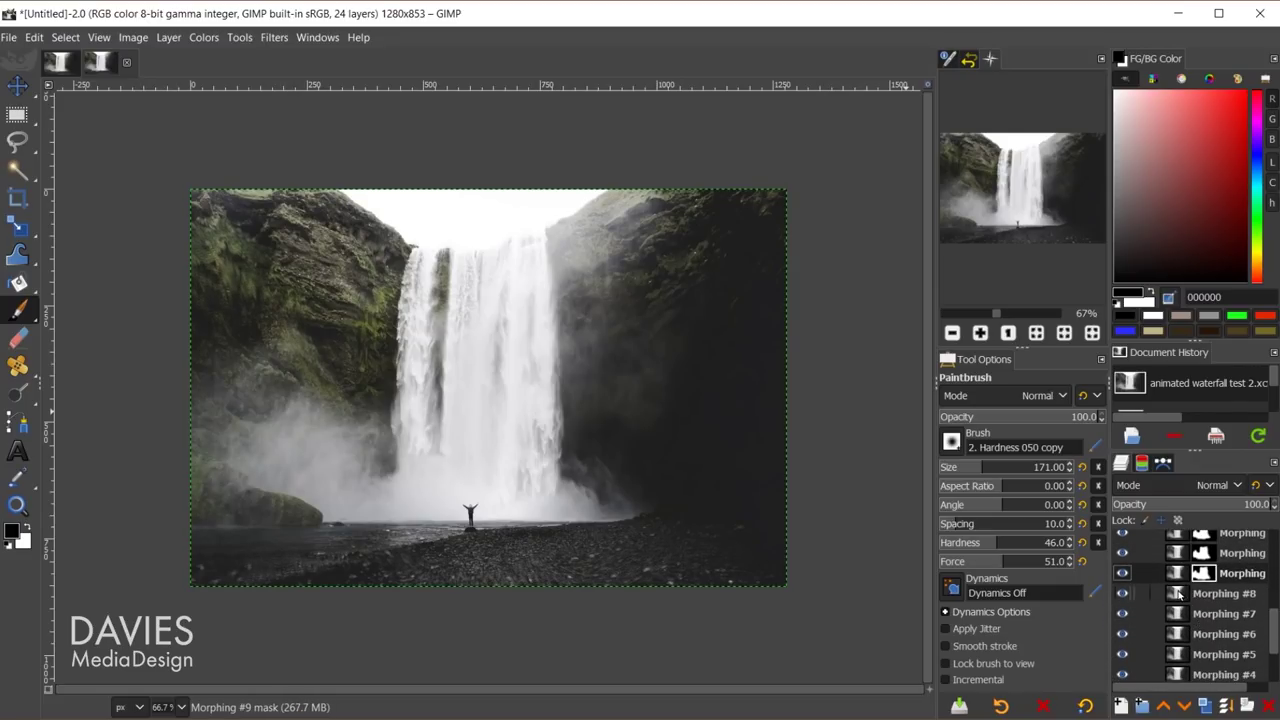
left_click(1180, 594)
left_click(1182, 613)
left_click(1183, 633)
scroll(1184, 630, "down", 2)
left_click(1184, 613)
left_click(1185, 632)
scroll(1185, 625, "down", 2)
left_click(1186, 612)
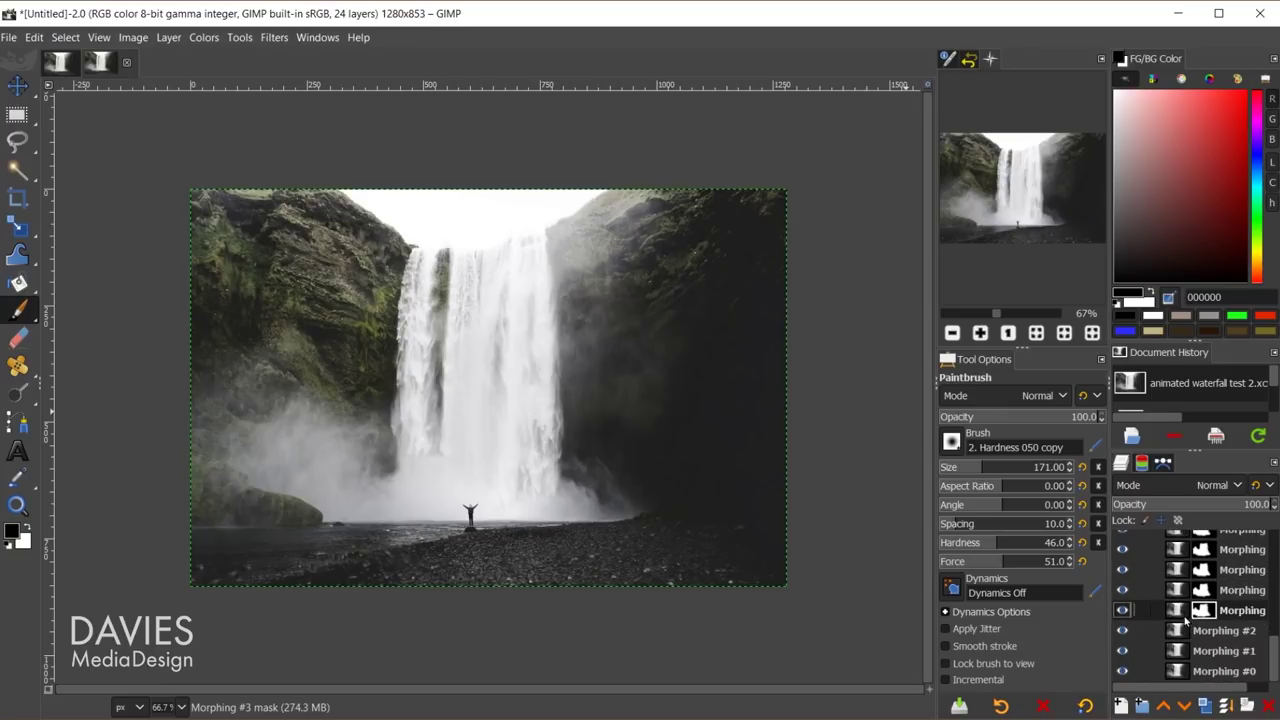
left_click(1182, 631)
left_click(1178, 651)
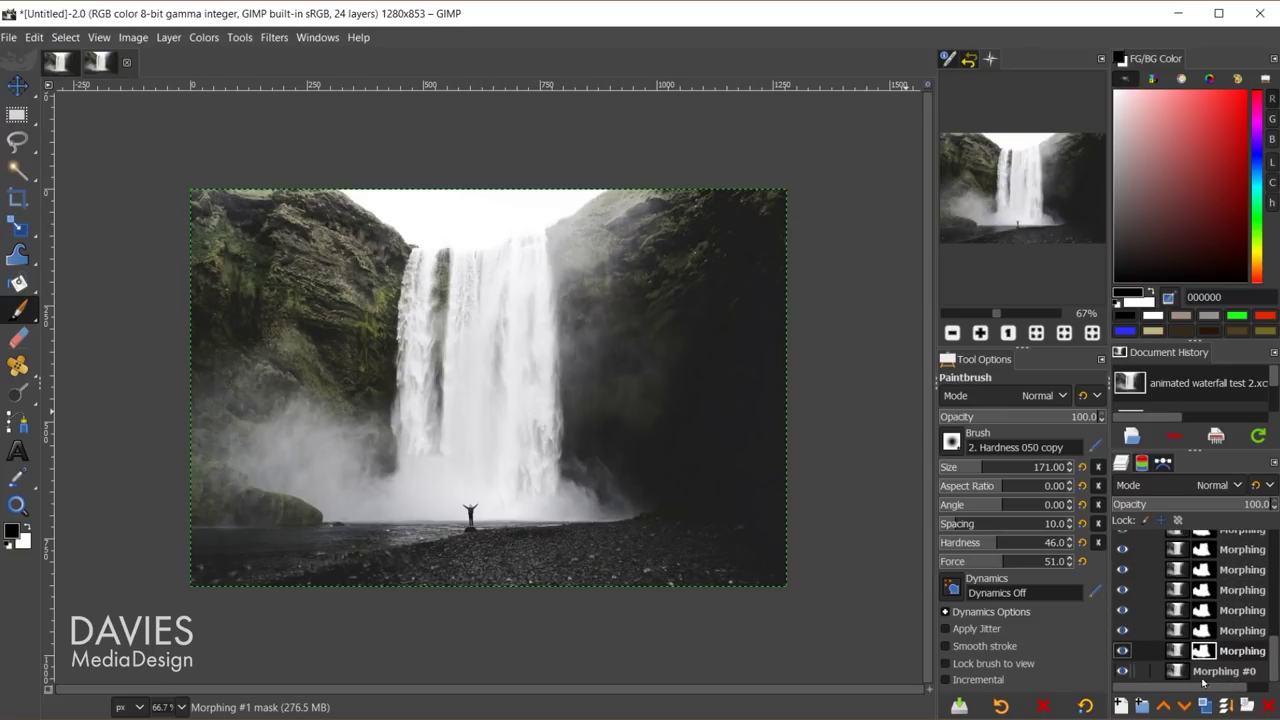
left_click(791, 671)
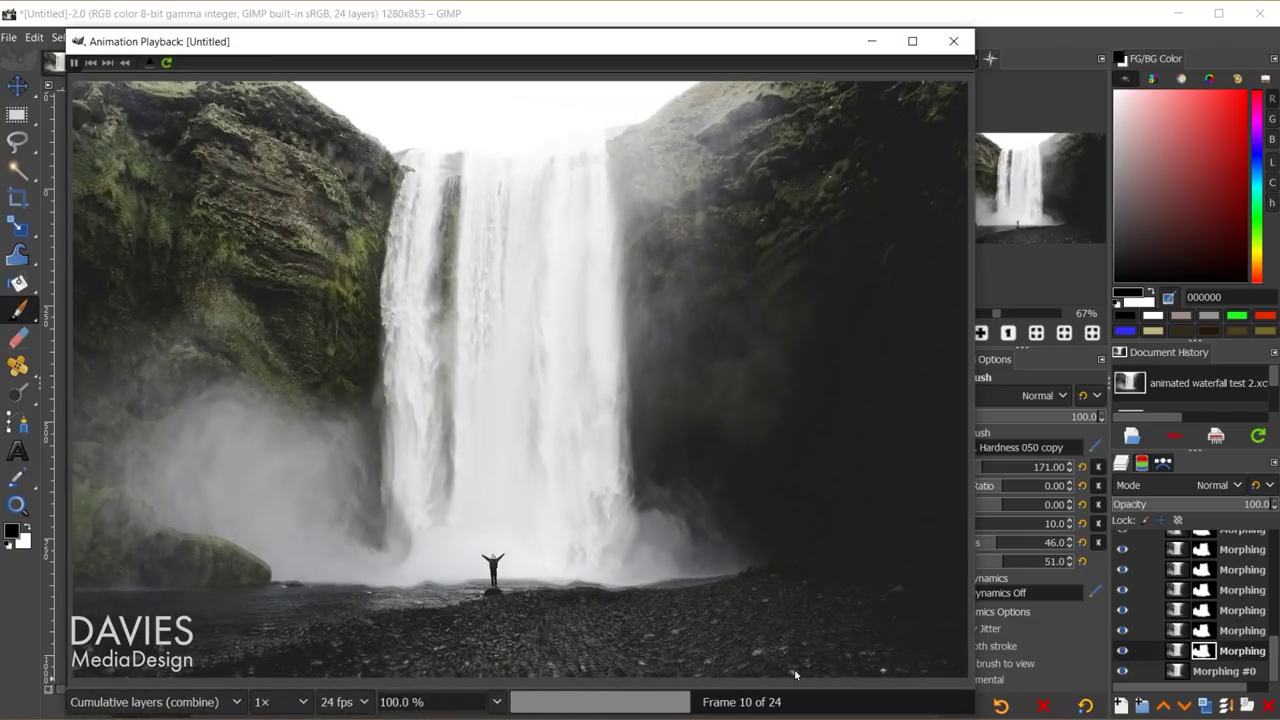
Replay the animation preview, close it, and select the top Morphing layer's mask.
left_click(167, 62)
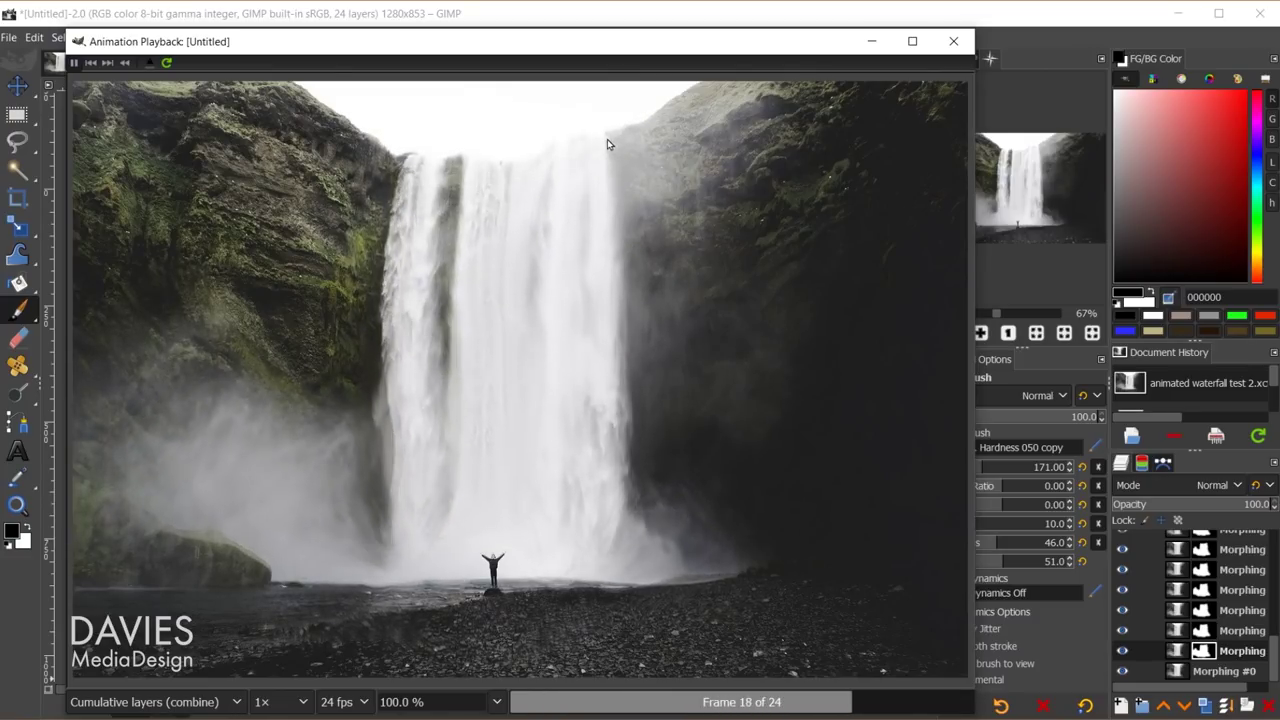
left_click(953, 41)
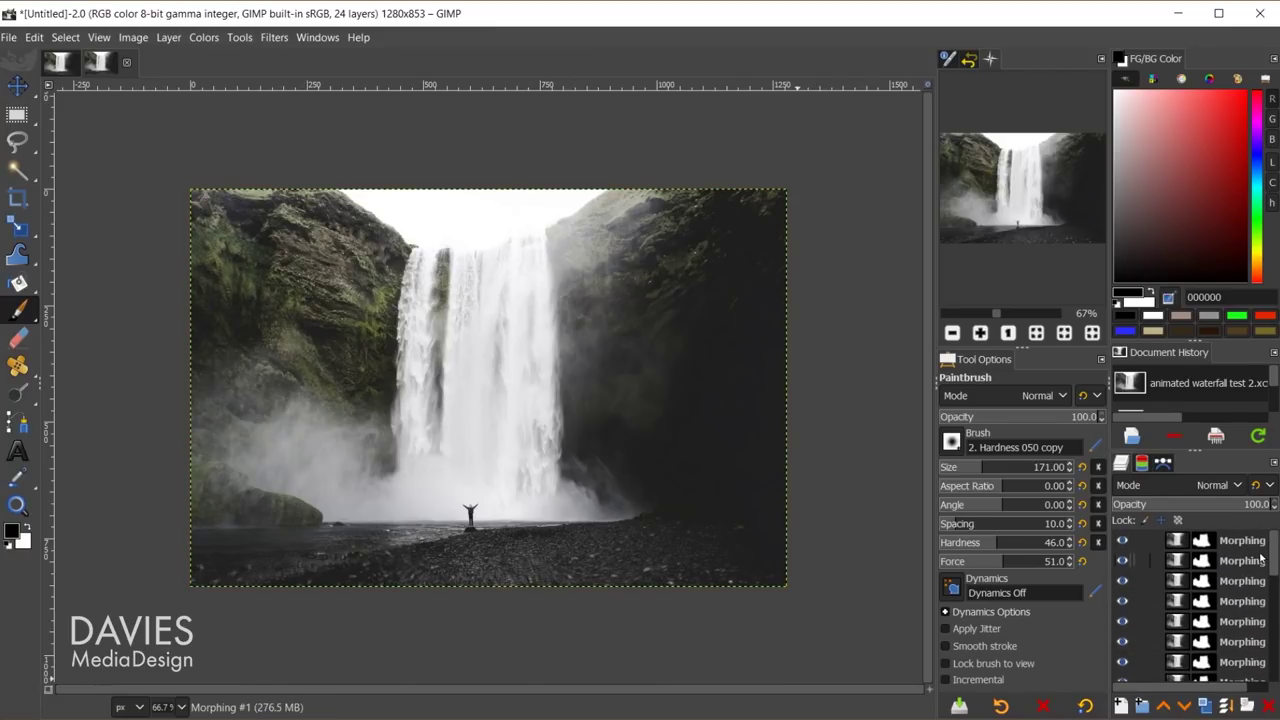
left_click(1210, 547)
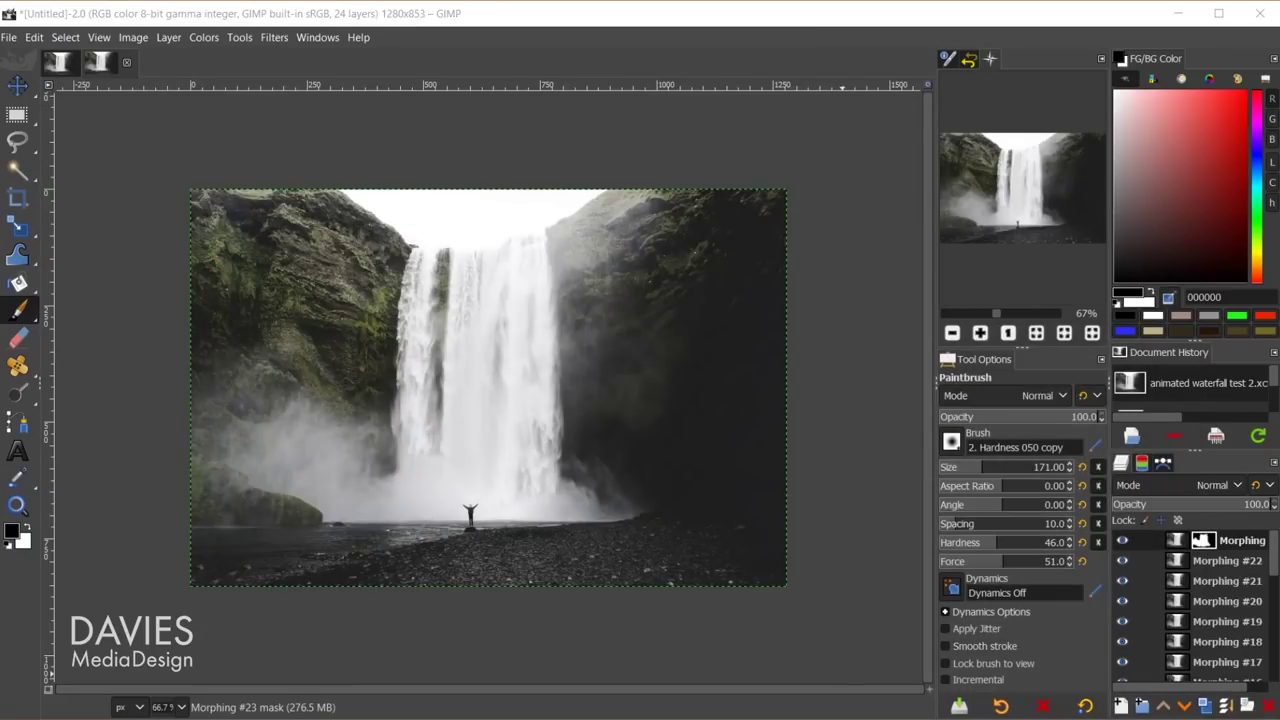
Bring the Animation Playback back to review the loop, then close it.
mouse_move(620, 713)
left_click(775, 660)
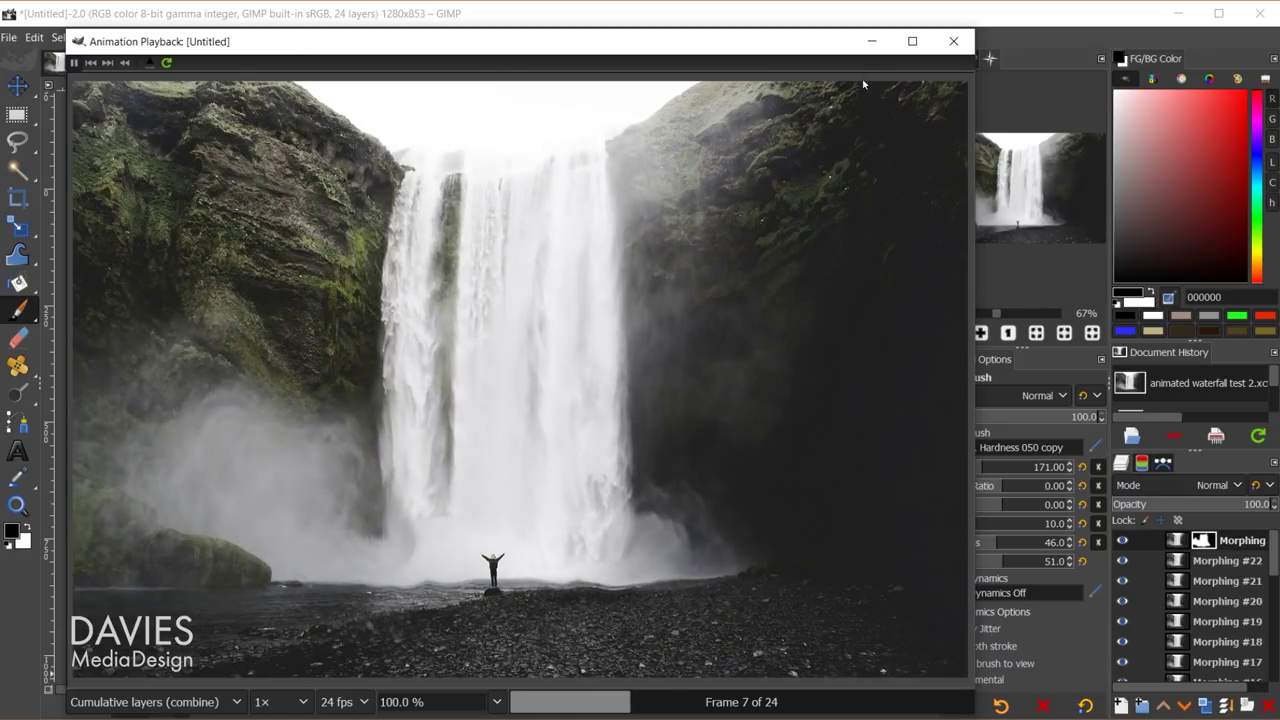
left_click(953, 41)
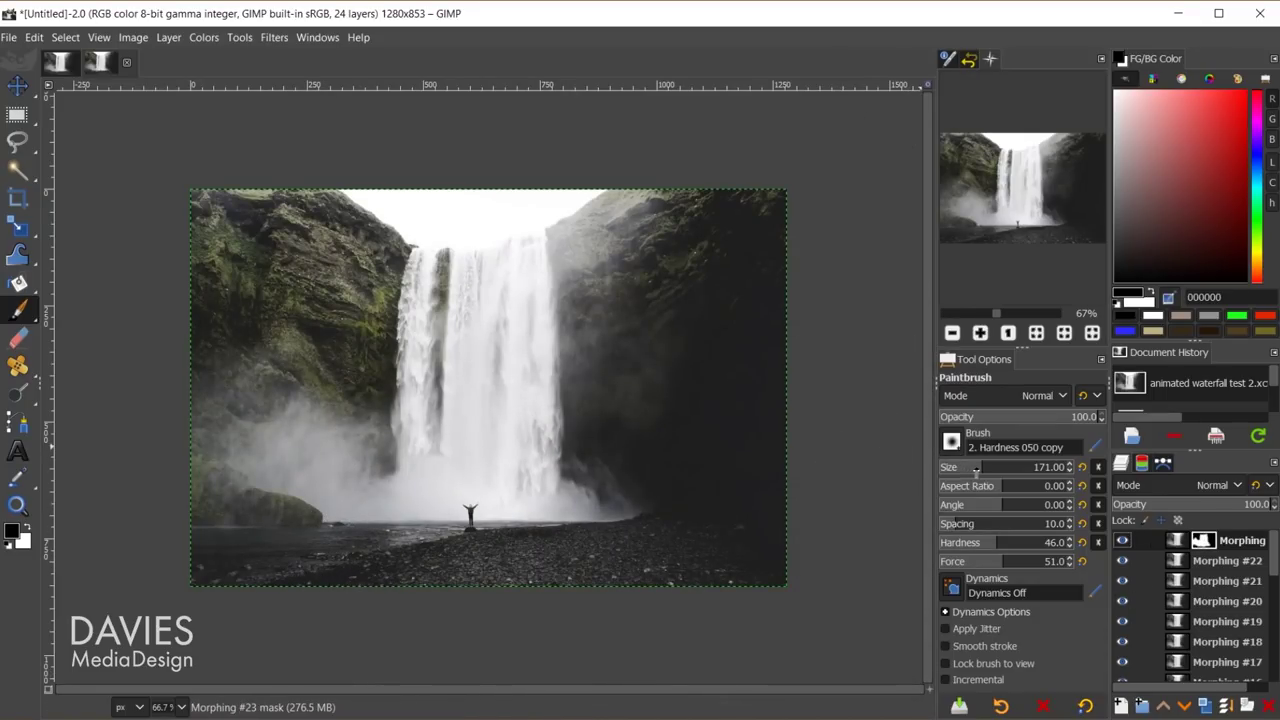
Reduce the brush size to 106 and turn the top layer's mask into a selection.
left_click_drag(976, 469, 970, 468)
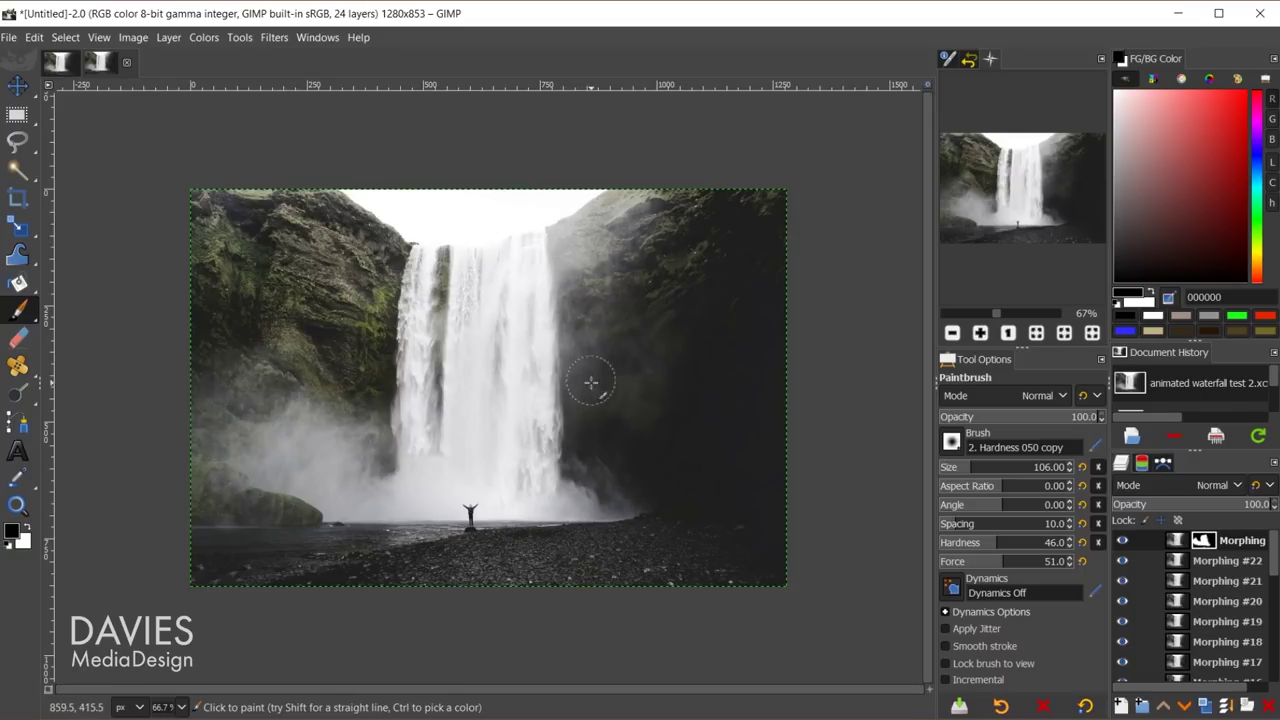
right_click(1210, 540)
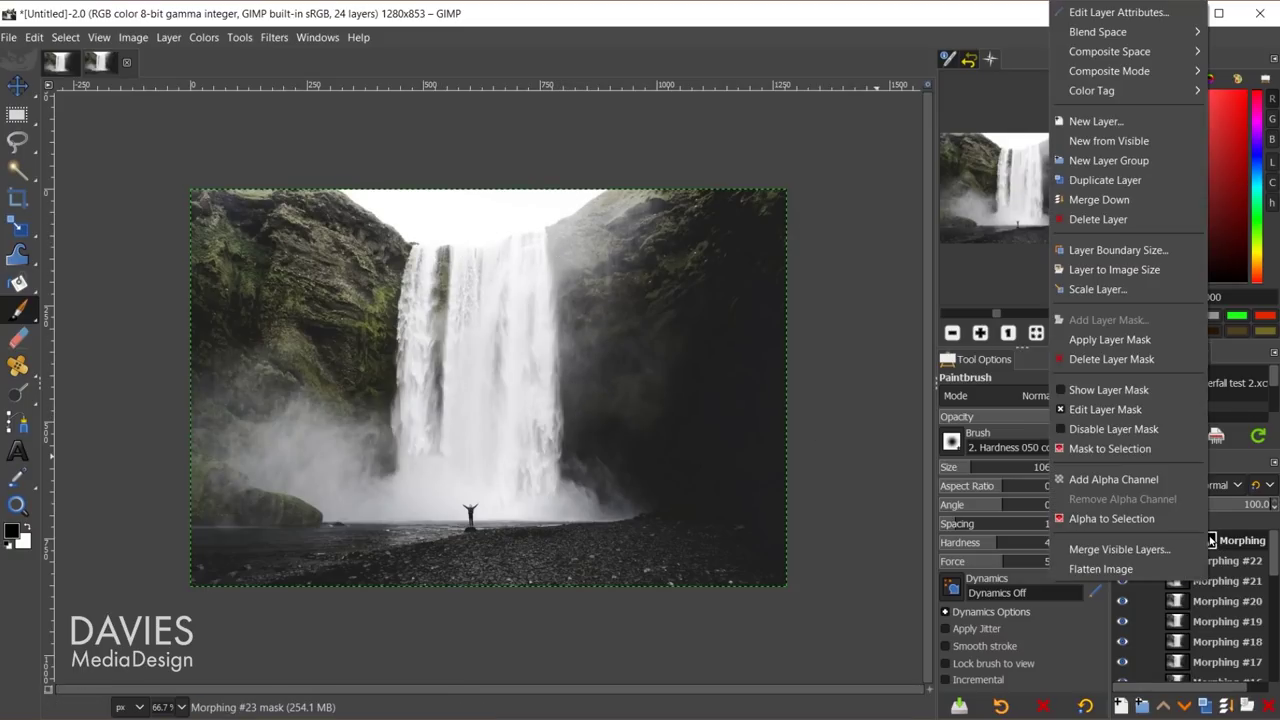
left_click(1195, 448)
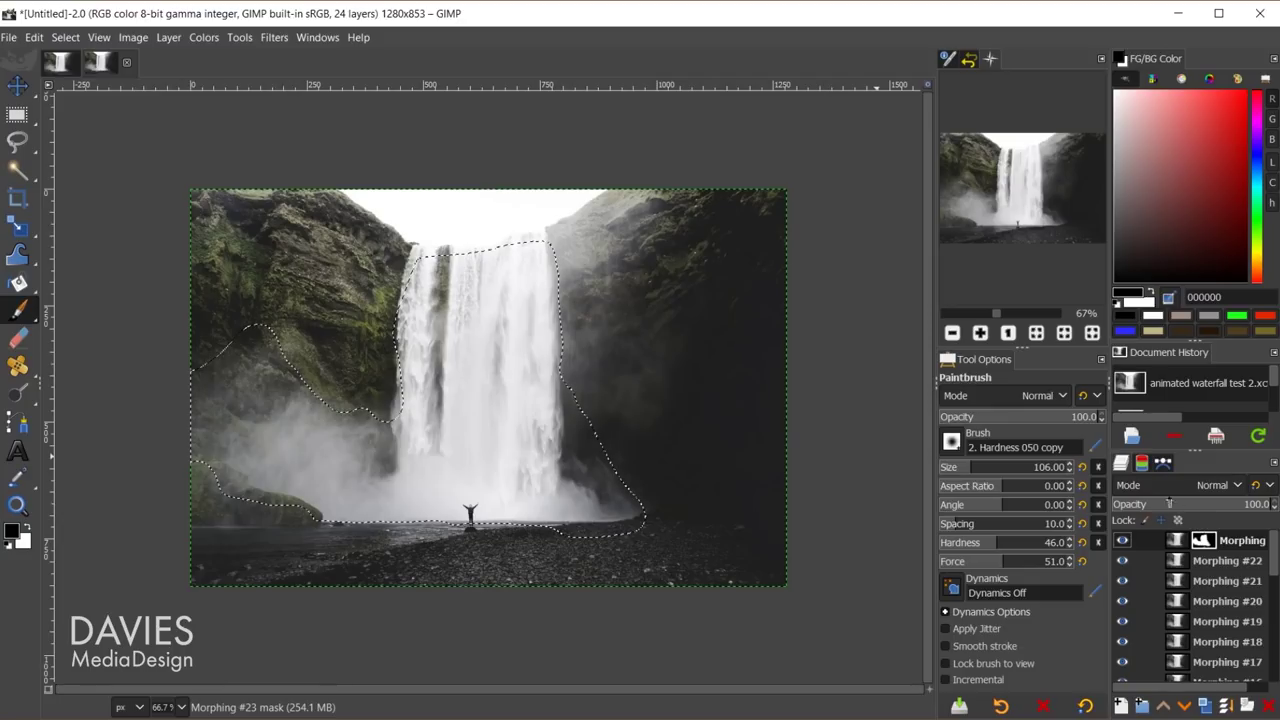
Replace the old Mask channel with a new Mask channel filled from the selection, hidden.
left_click(1142, 464)
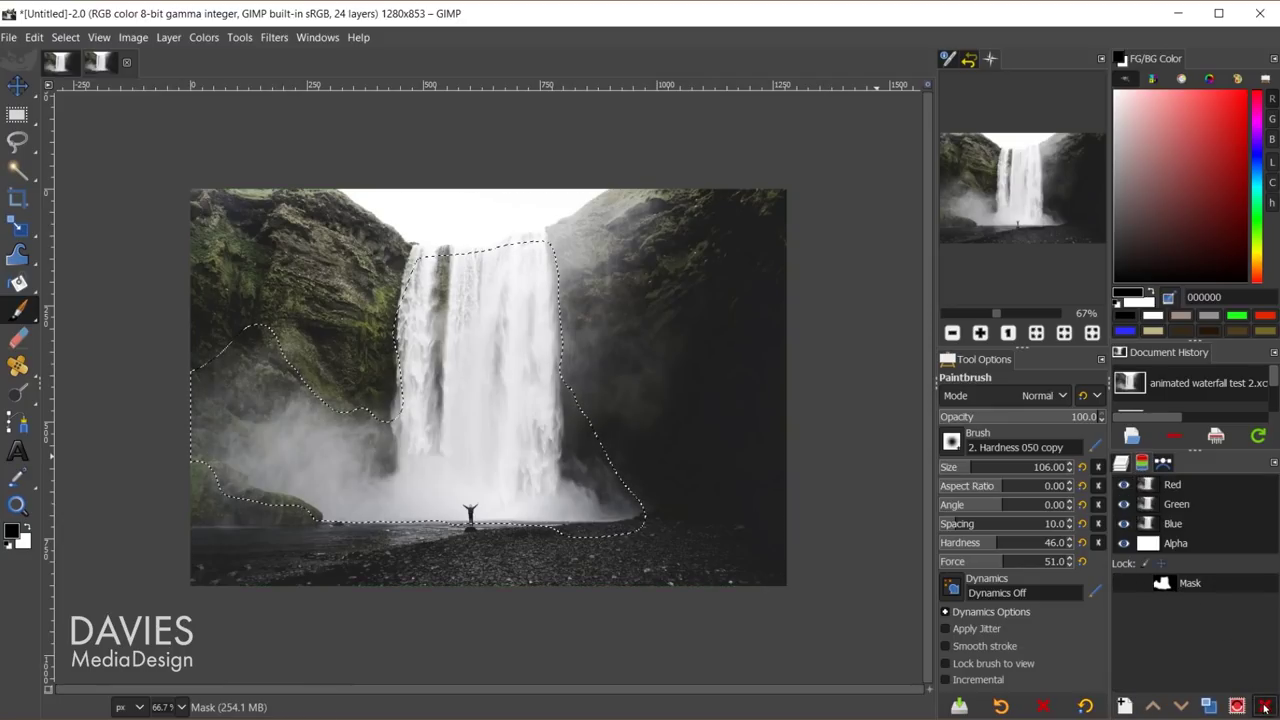
left_click(1264, 705)
left_click(1124, 705)
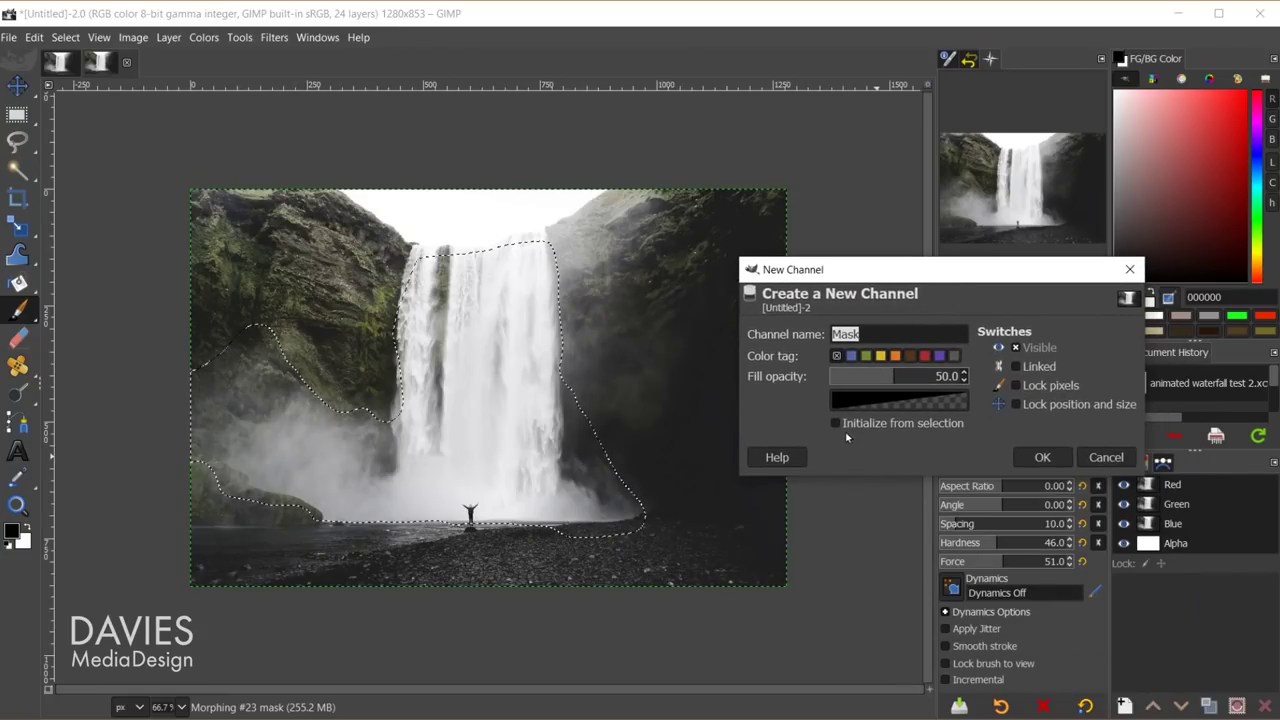
left_click(836, 424)
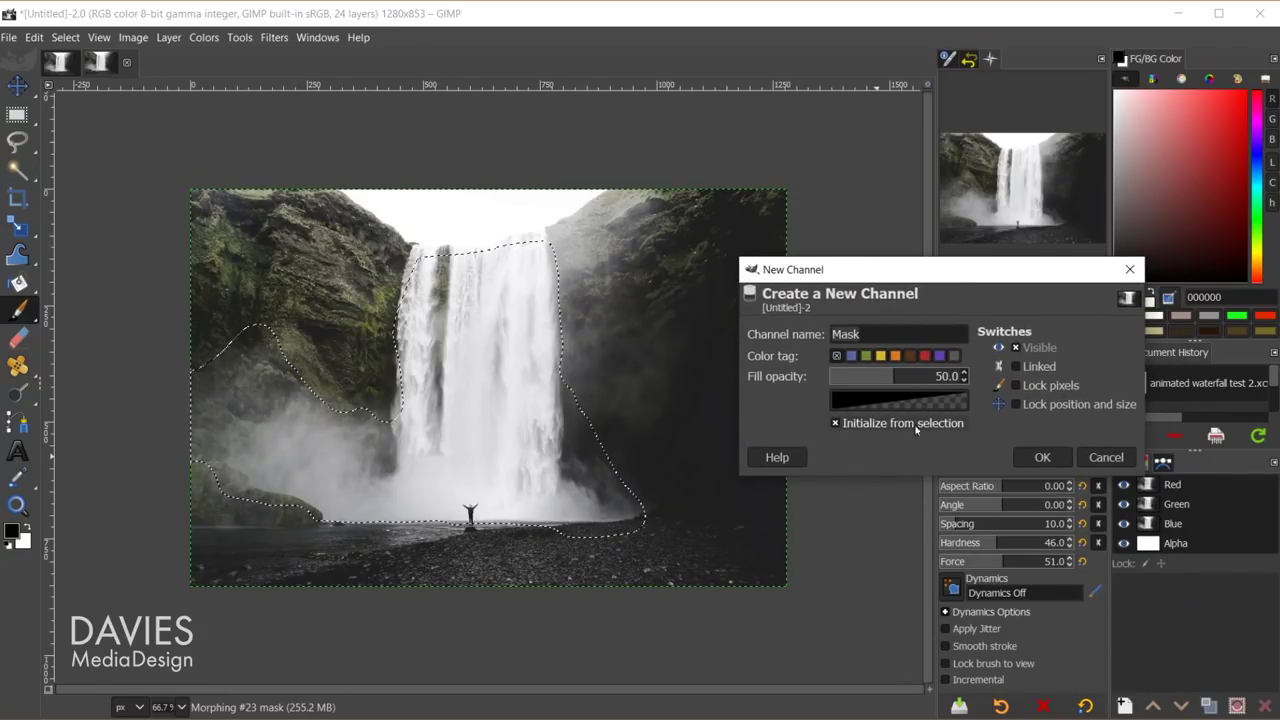
left_click(1042, 457)
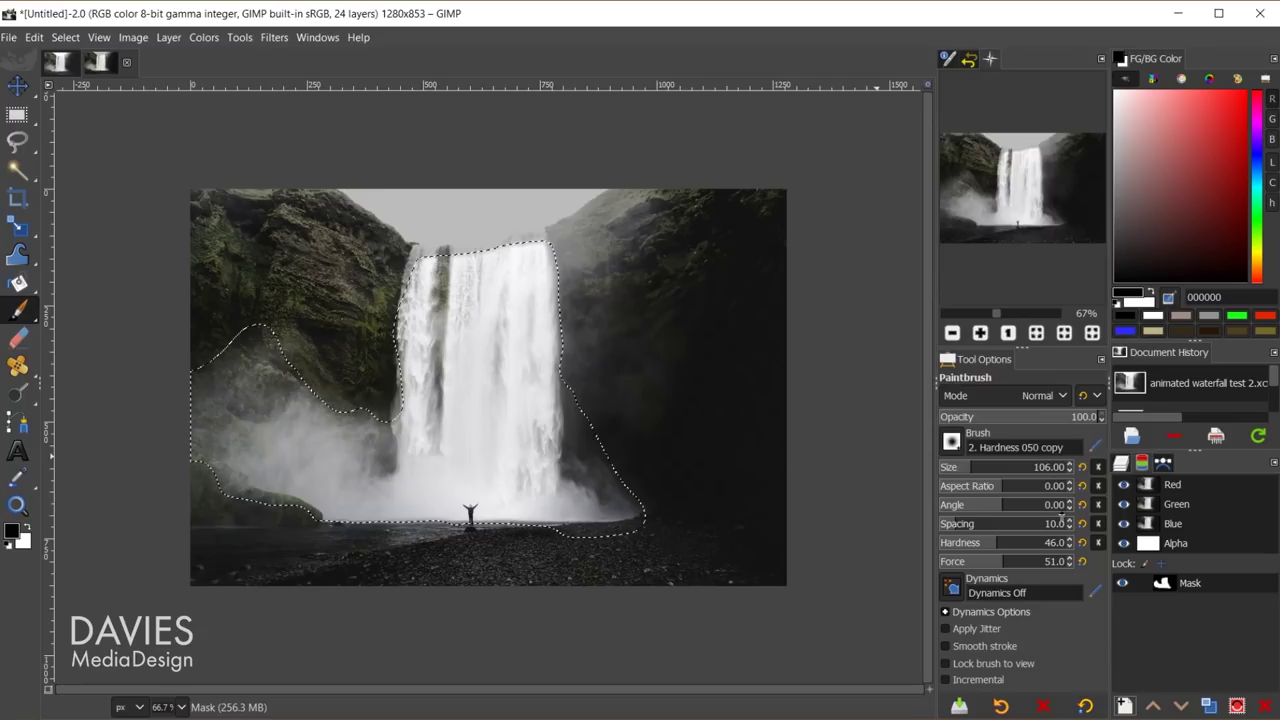
left_click(1123, 583)
left_click(1122, 463)
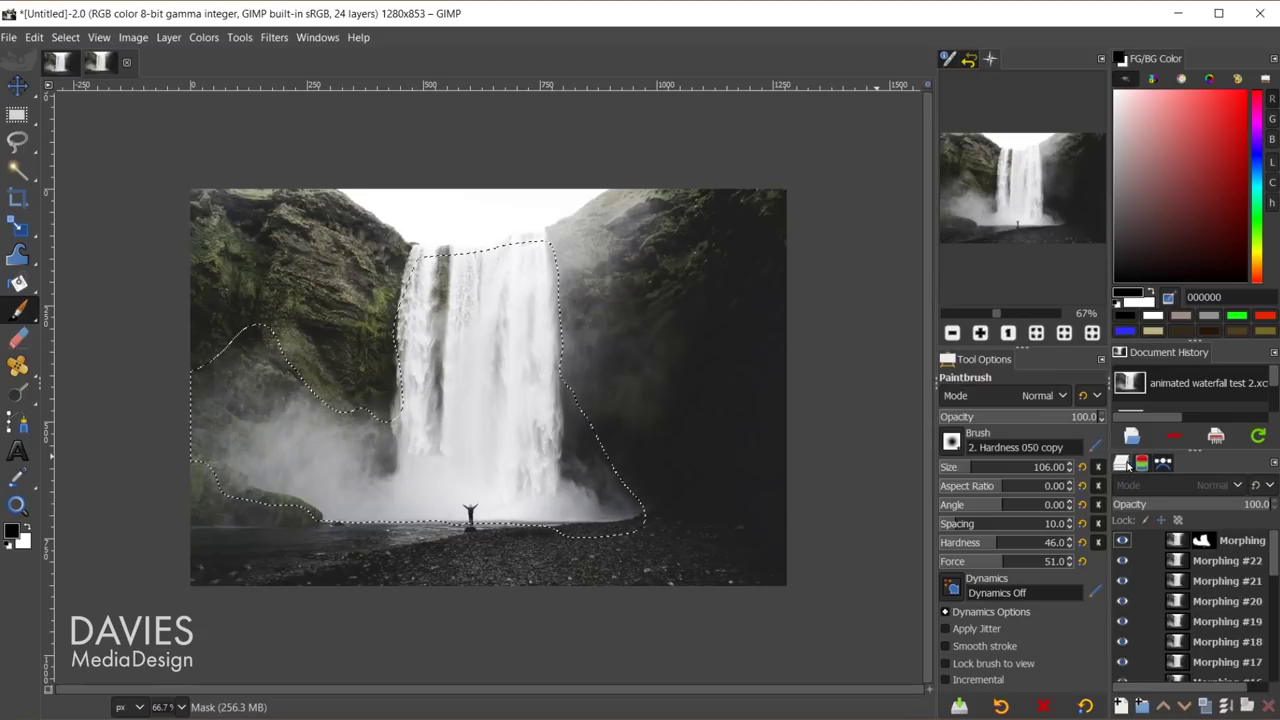
Select Morphing #22 and bring up the Add Layer Mask options.
left_click(1180, 562)
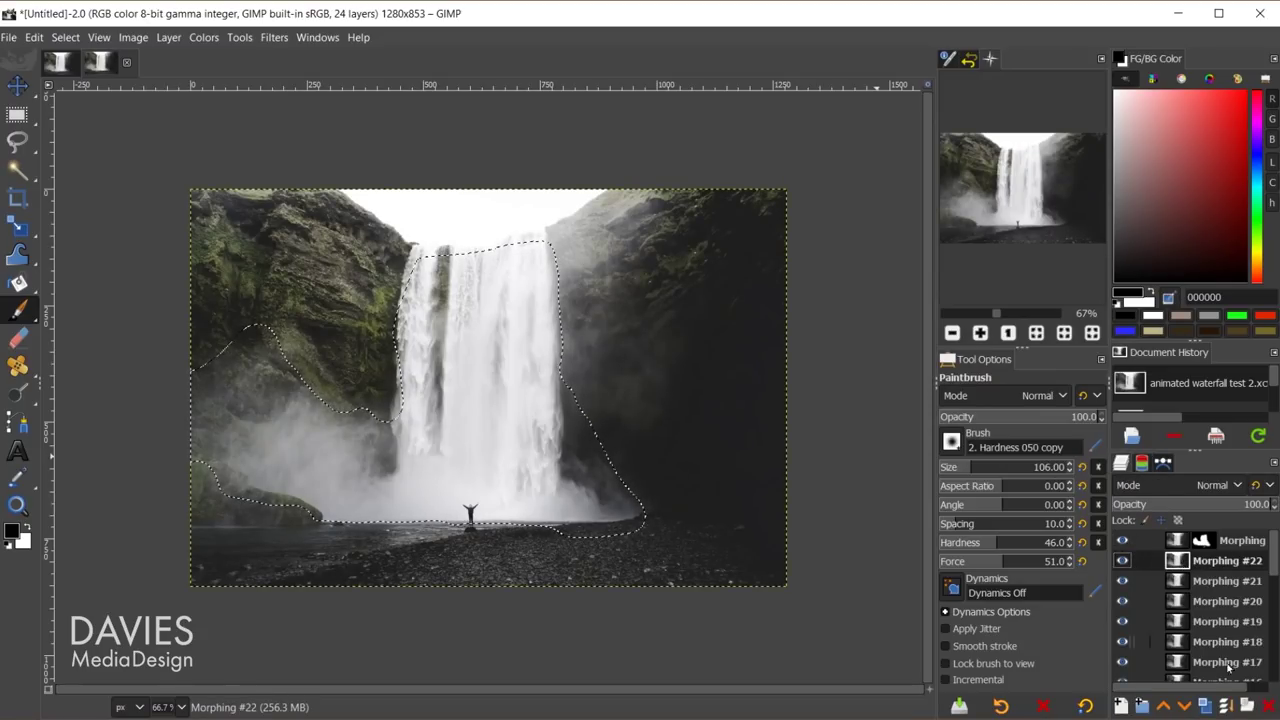
left_click(1245, 707)
left_click_drag(1193, 451, 1065, 309)
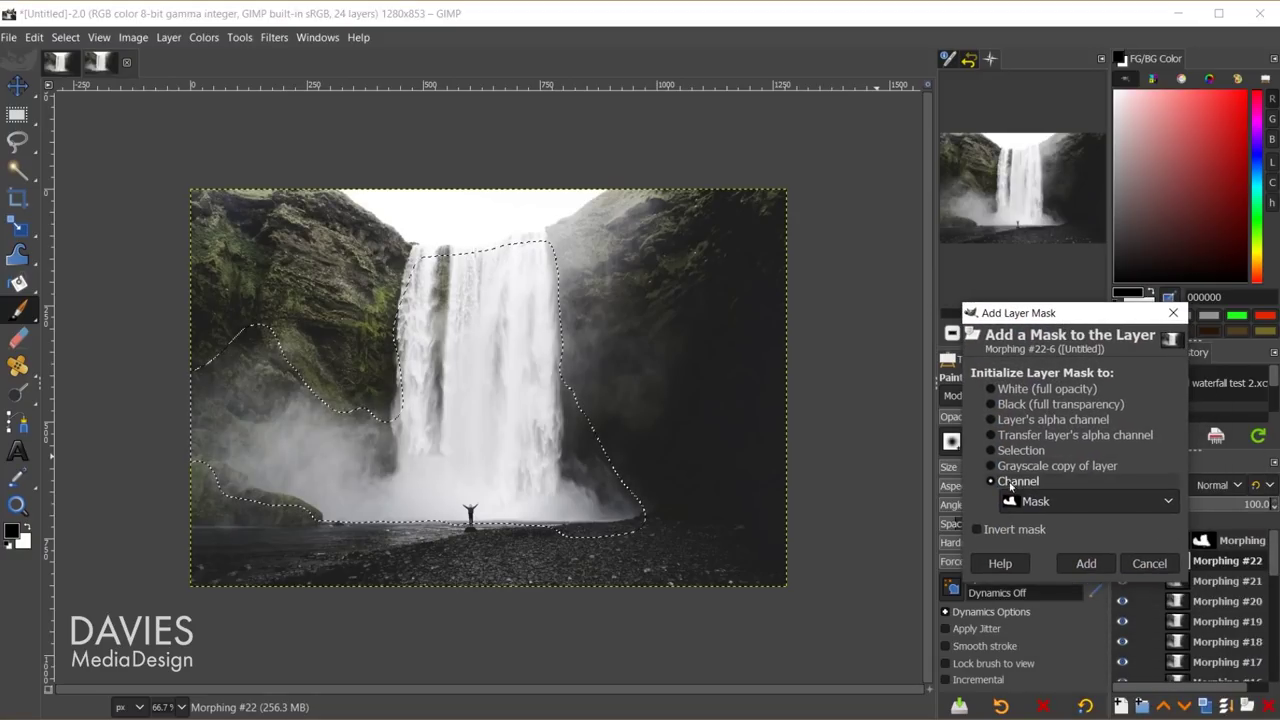
Mask Morphing #22 with the Mask channel and repeat on the next ten layers.
left_click(1086, 563)
left_click(1177, 583)
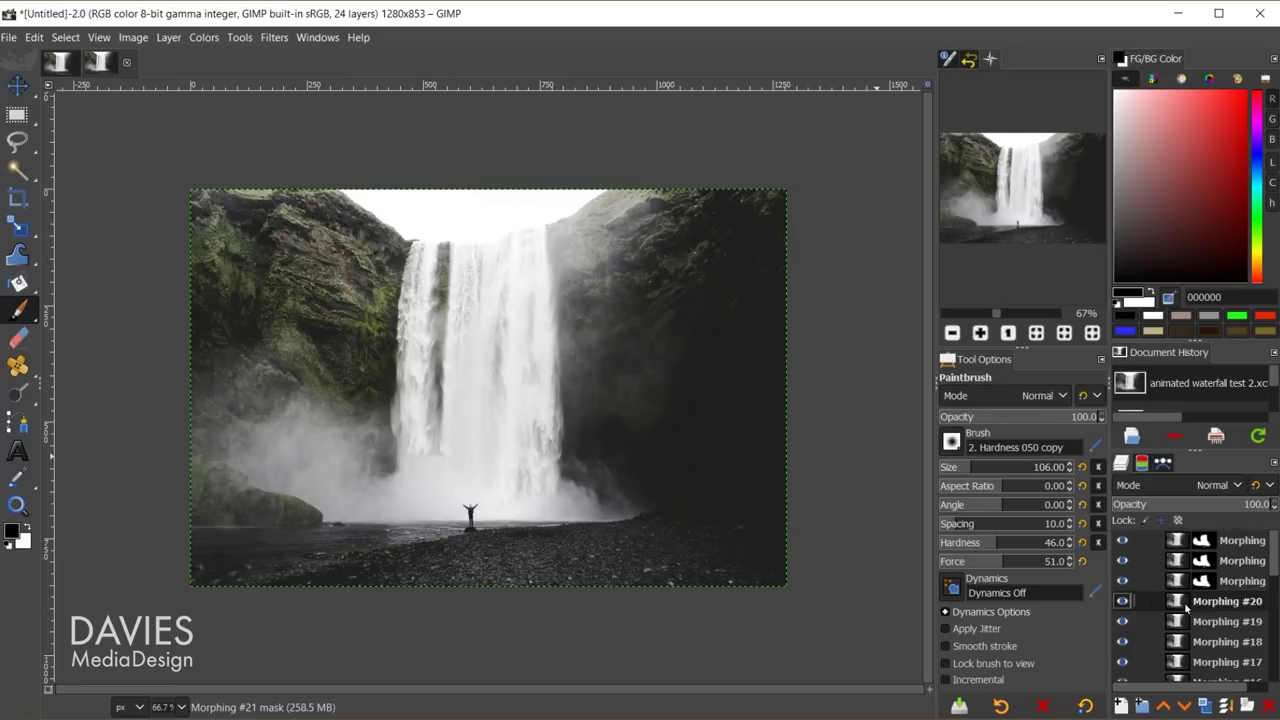
left_click(1190, 601)
left_click(1200, 621)
left_click(1210, 641)
left_click(1213, 632)
left_click(1206, 631)
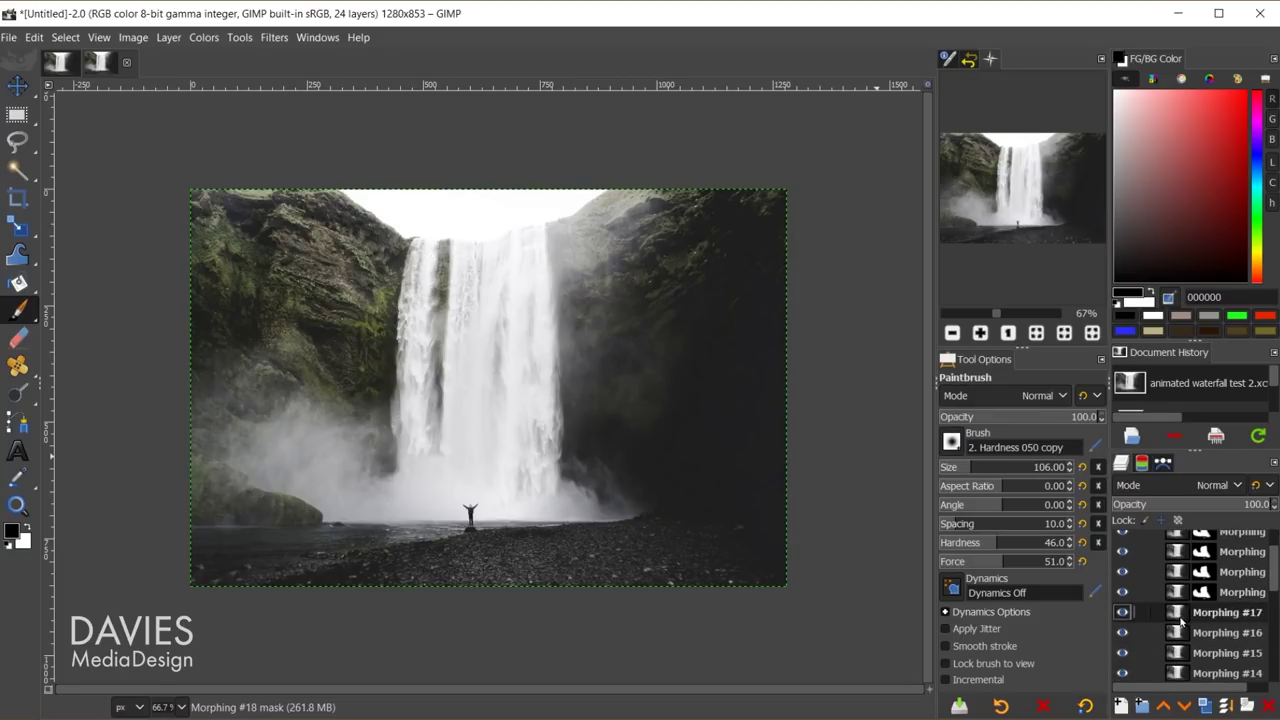
left_click(1200, 630)
left_click(1195, 629)
left_click(1190, 628)
left_click(1186, 627)
Add the waterfall mask to the remaining layers down to Morphing #1, then select none.
left_click(1181, 626)
left_click(1177, 625)
left_click(1177, 625)
left_click(1175, 627)
left_click(1174, 630)
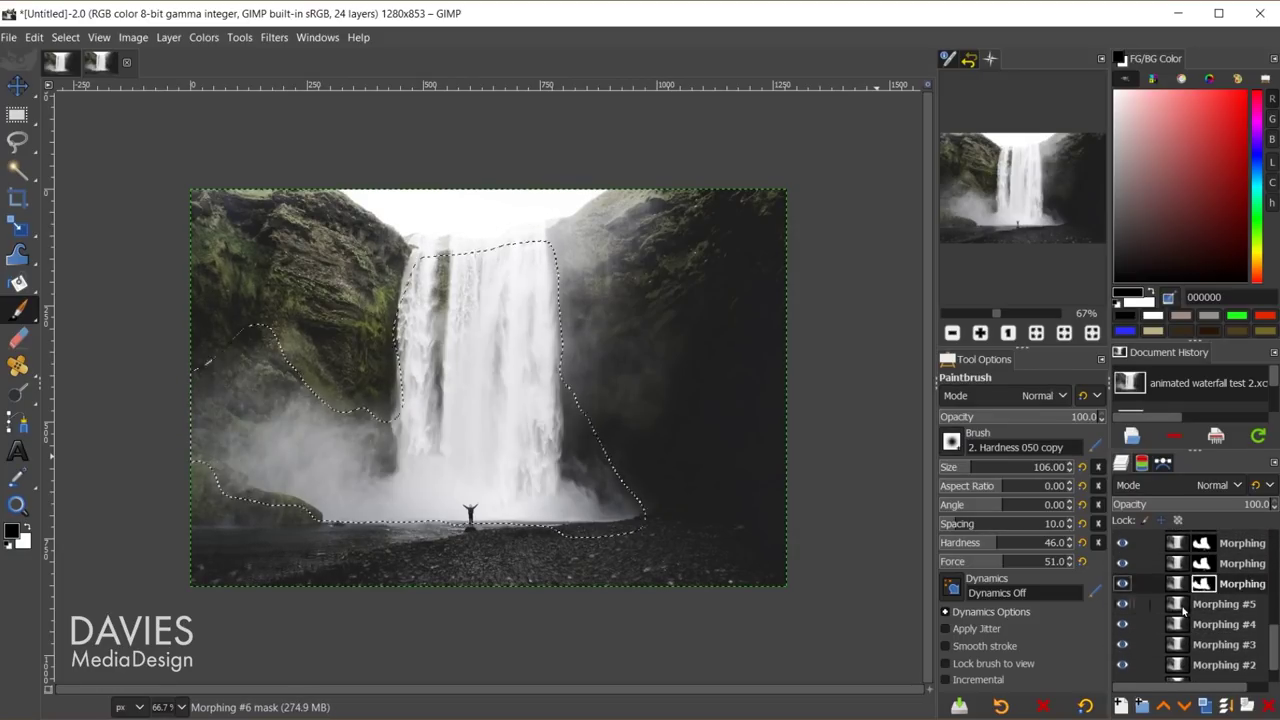
left_click(1174, 633)
left_click(1174, 637)
left_click(1174, 641)
left_click(1174, 645)
left_click(1174, 650)
key("ctrl+shift+a")
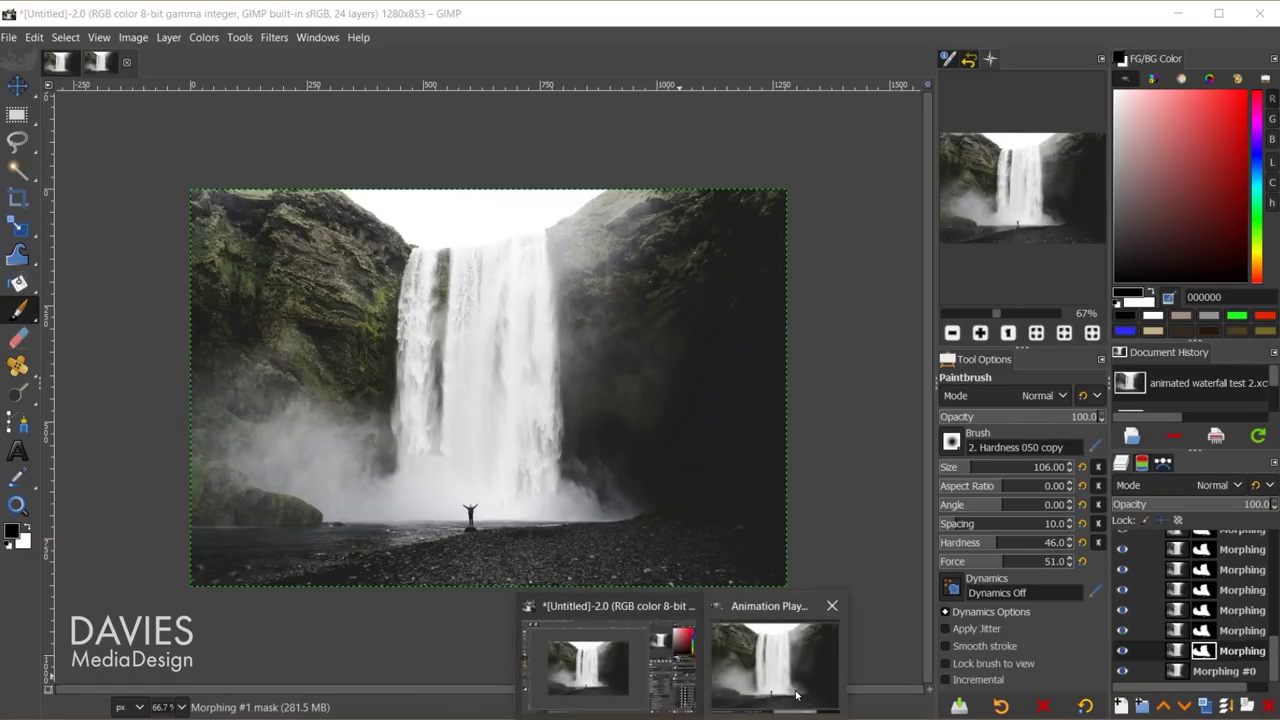
left_click(795, 702)
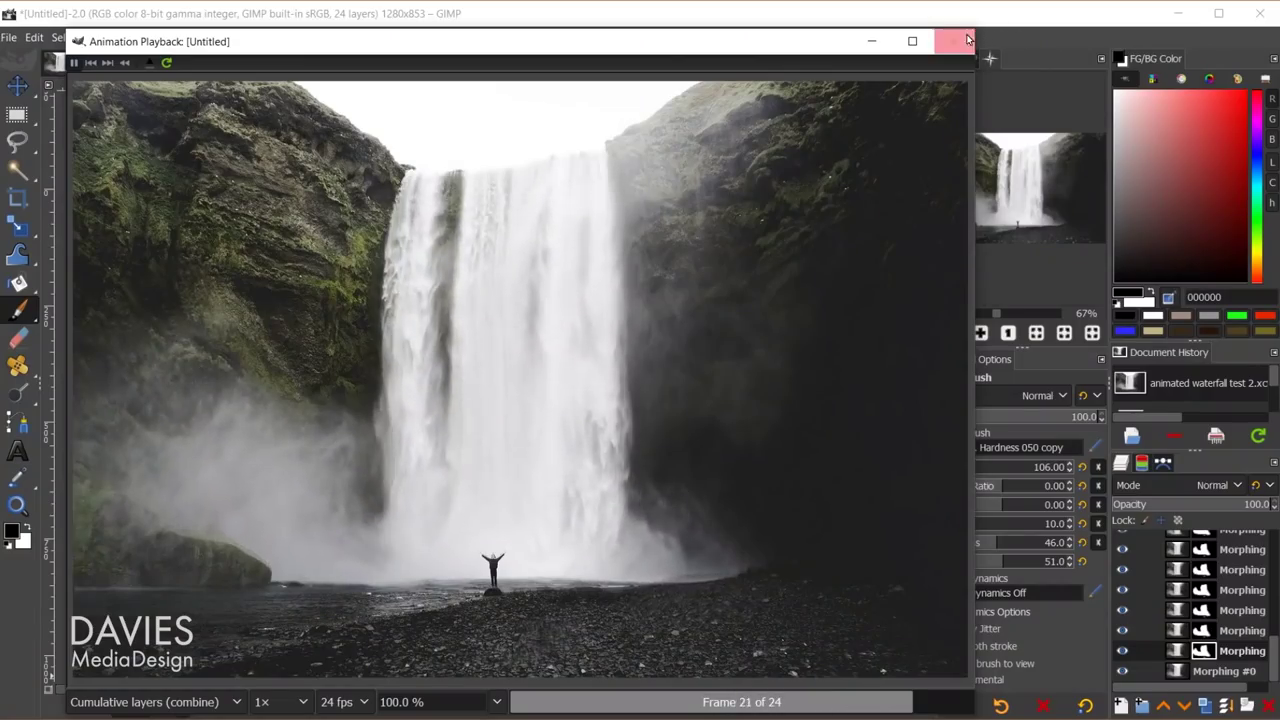
left_click(958, 36)
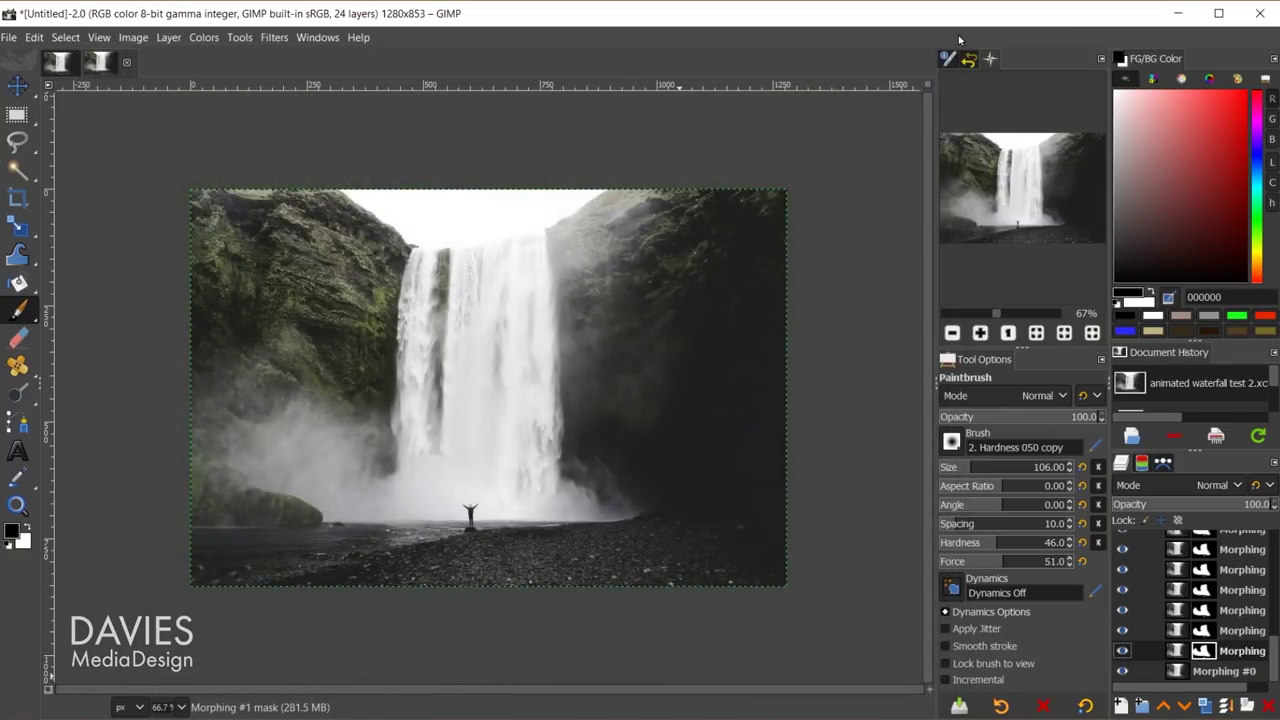
Export As 'waterfall animation.gif' in the GIMP Photos folder.
left_click(8, 38)
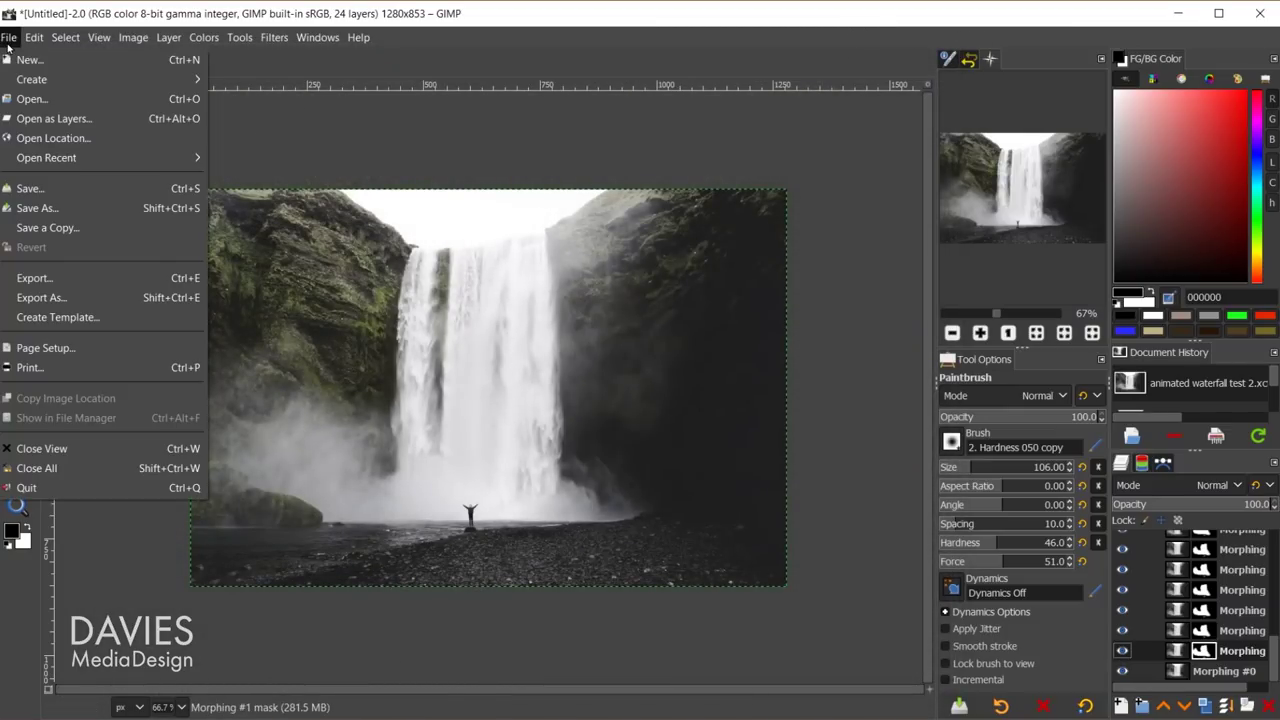
left_click(64, 298)
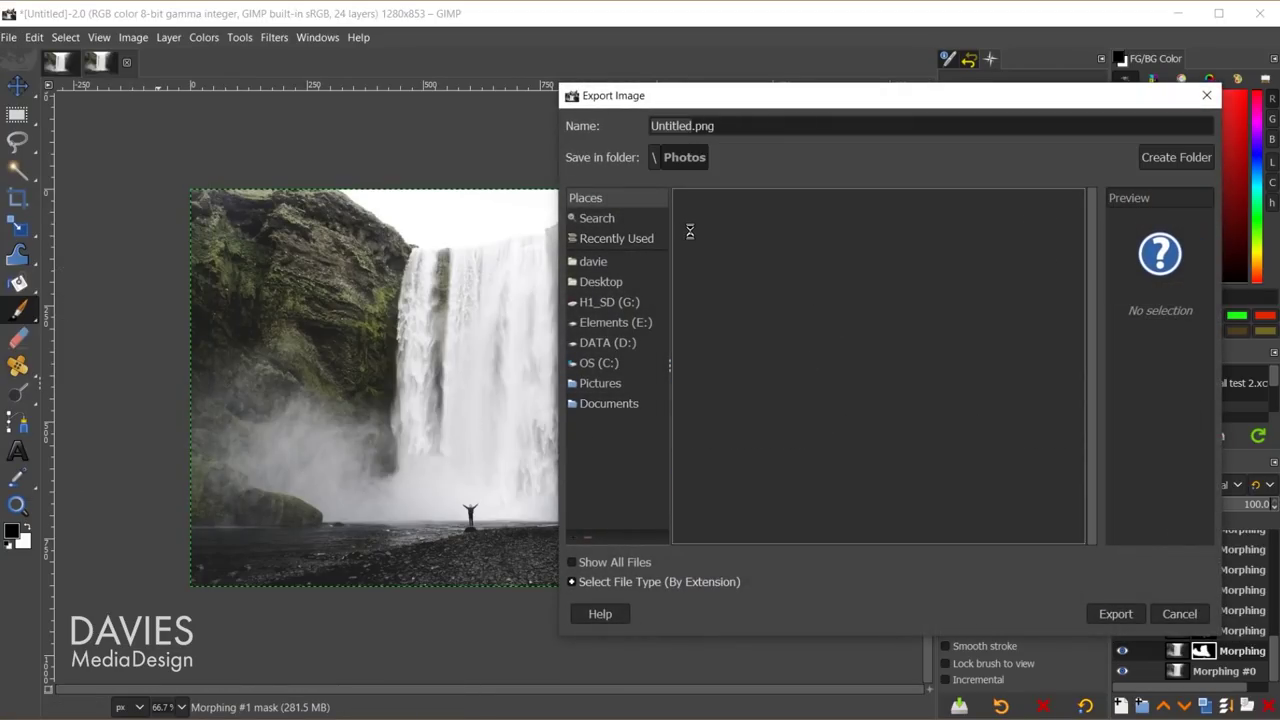
double_click(700, 470)
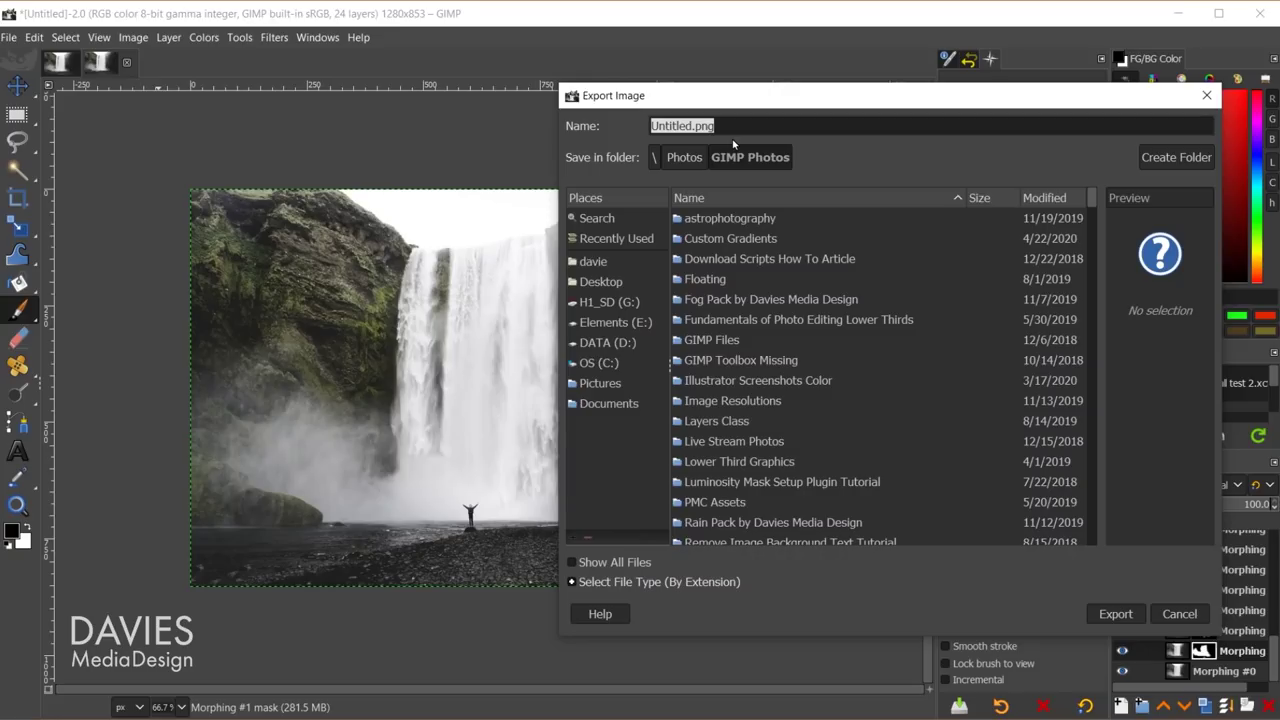
type("waterfall animation.gif")
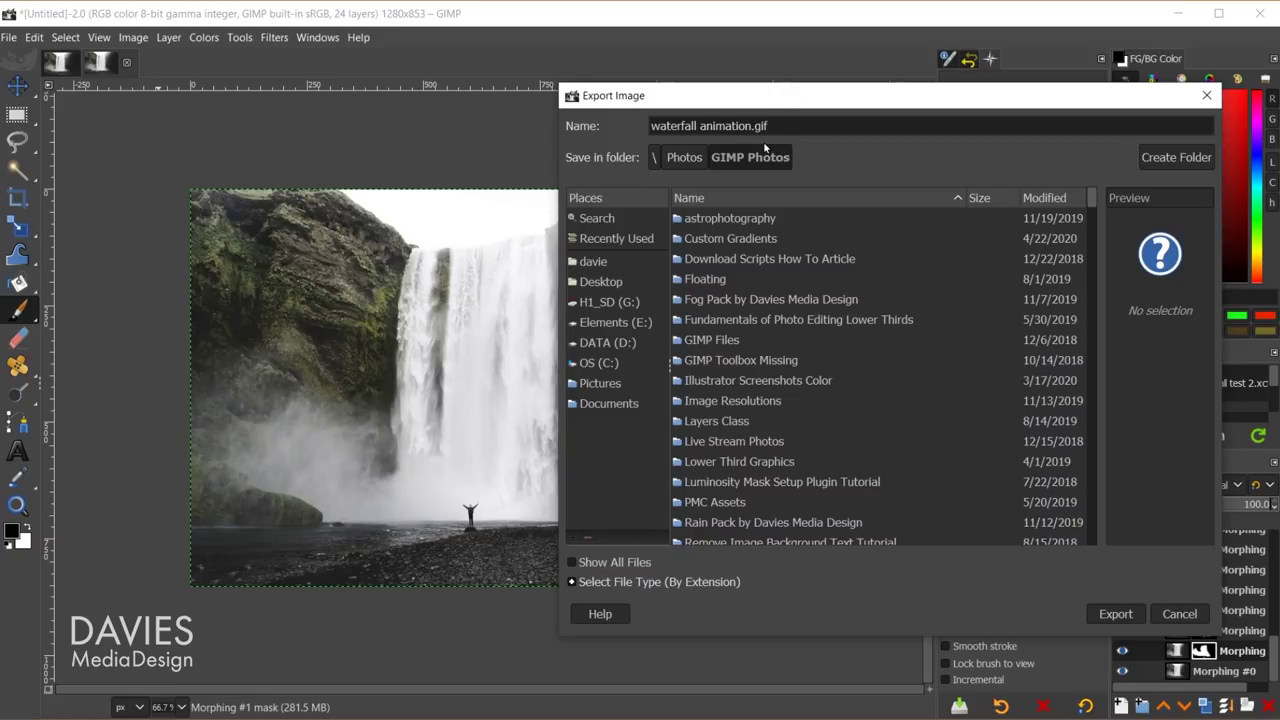
left_click(1112, 615)
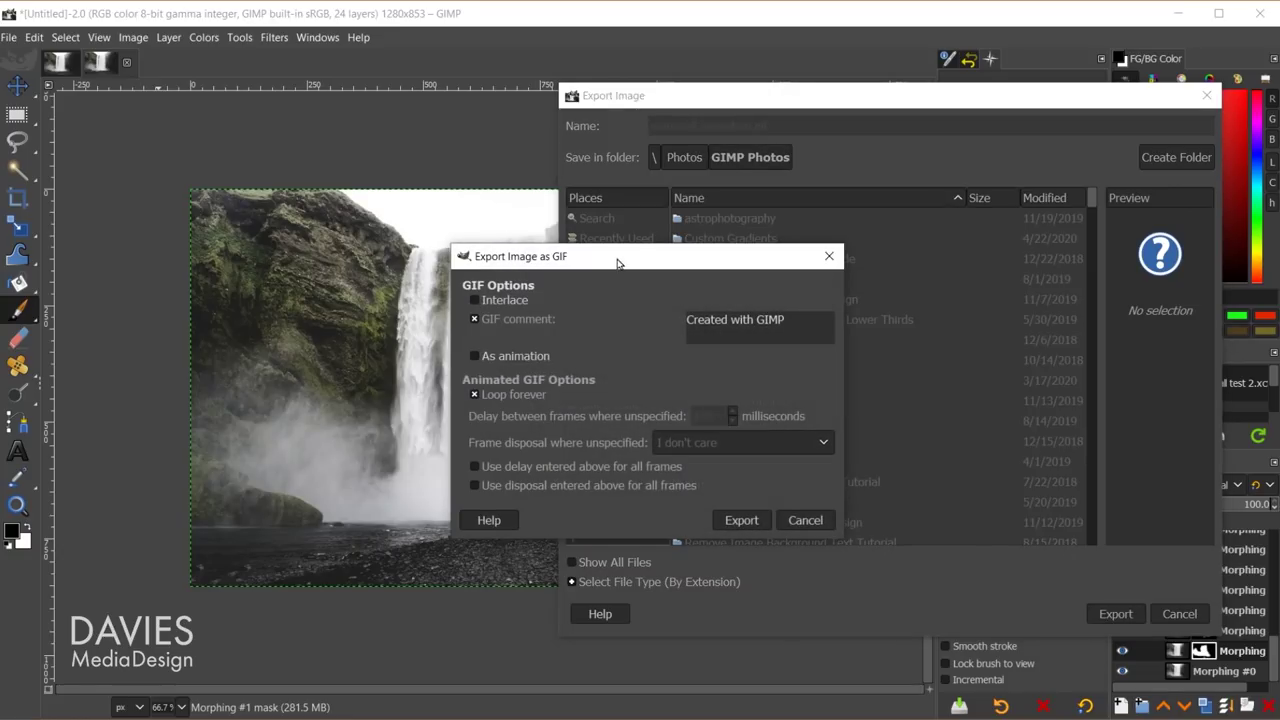
Export as a looping animation with a 10 ms frame delay and open the GIF to watch it.
left_click_drag(617, 263, 613, 145)
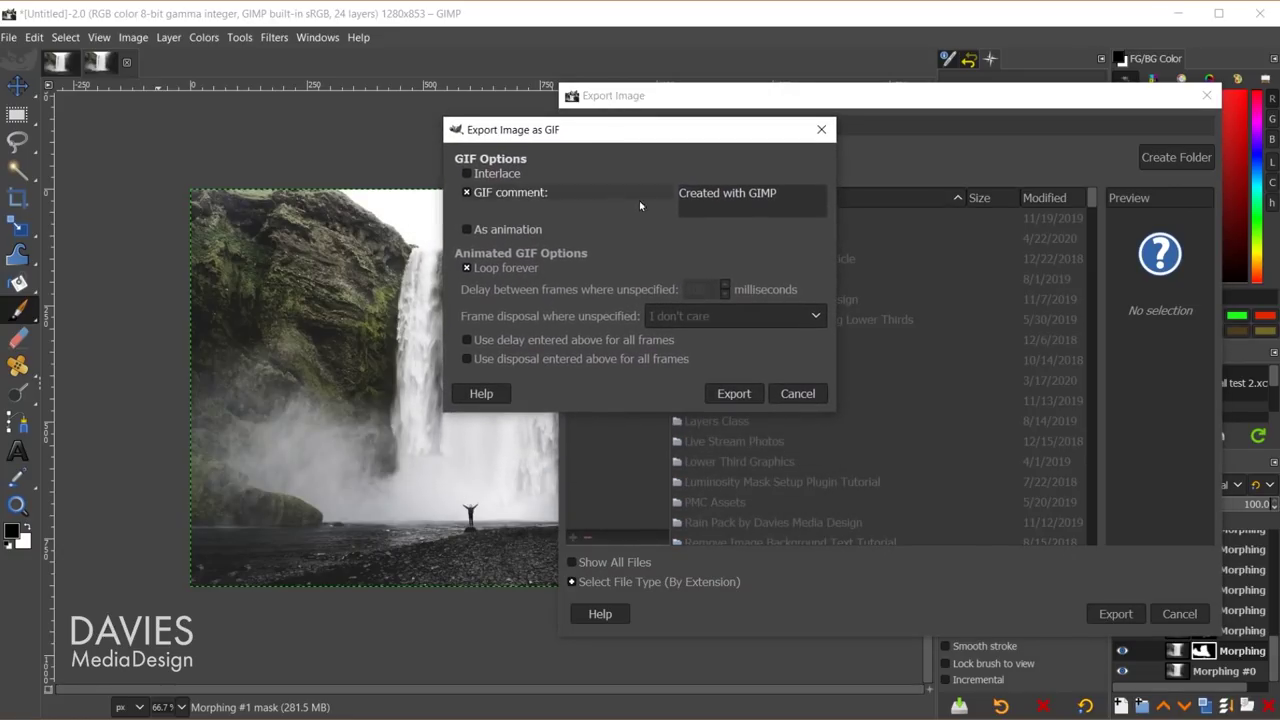
left_click(466, 230)
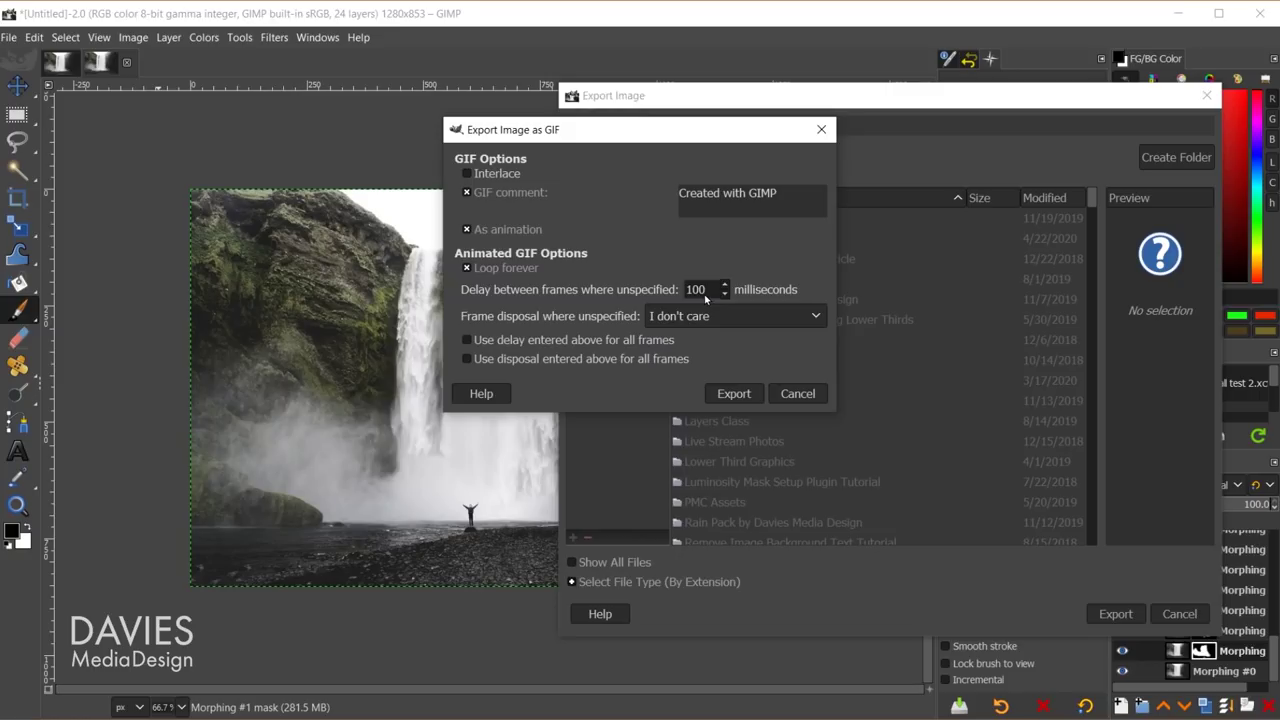
left_click_drag(707, 294, 677, 289)
type("5")
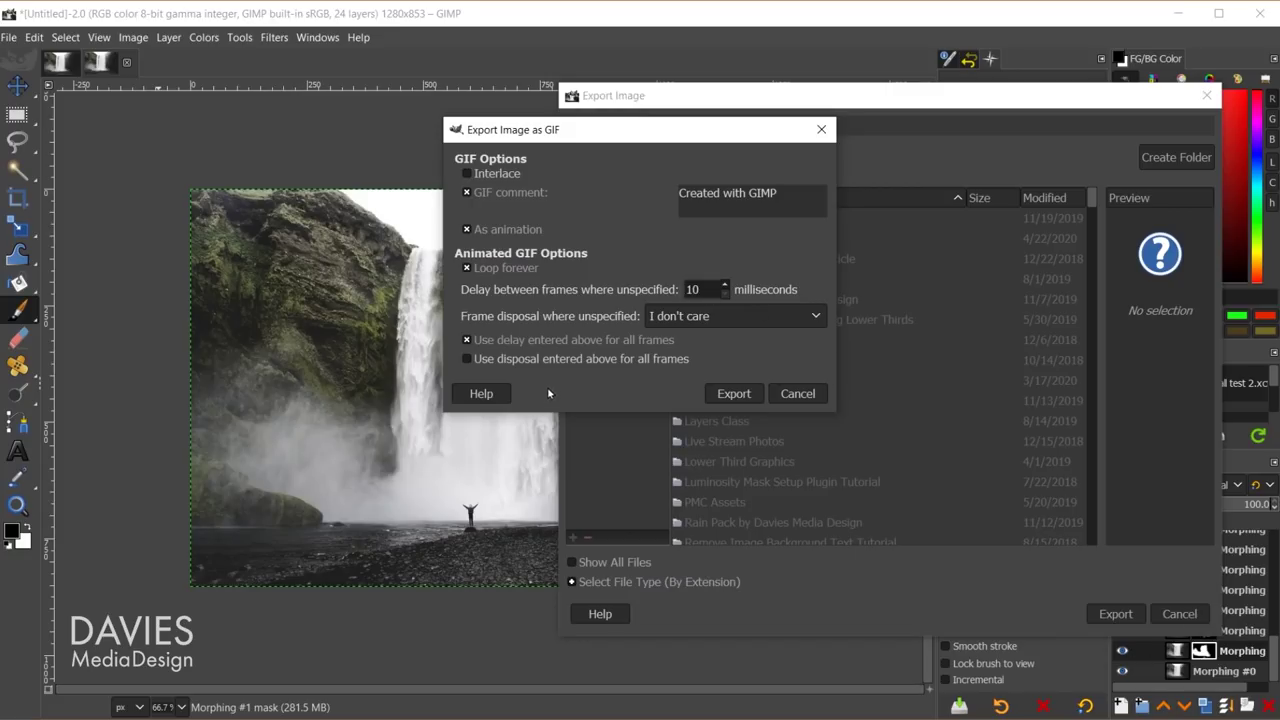
left_click(733, 394)
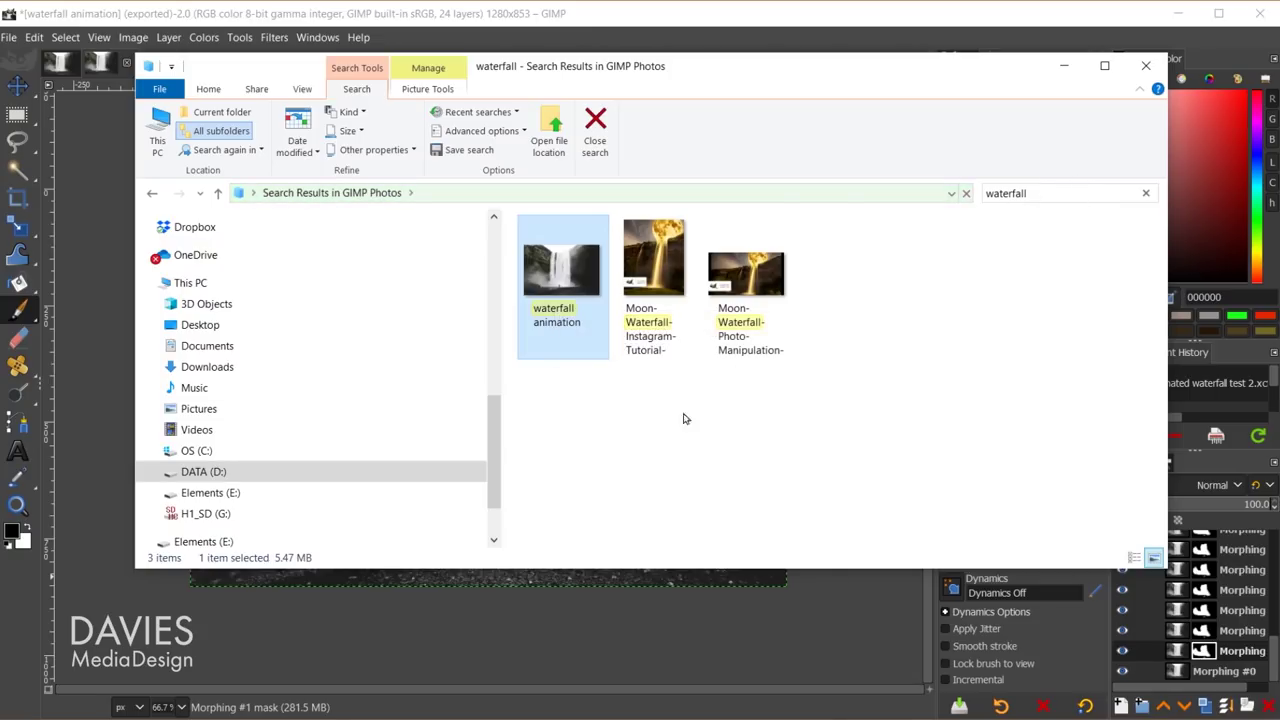
double_click(558, 270)
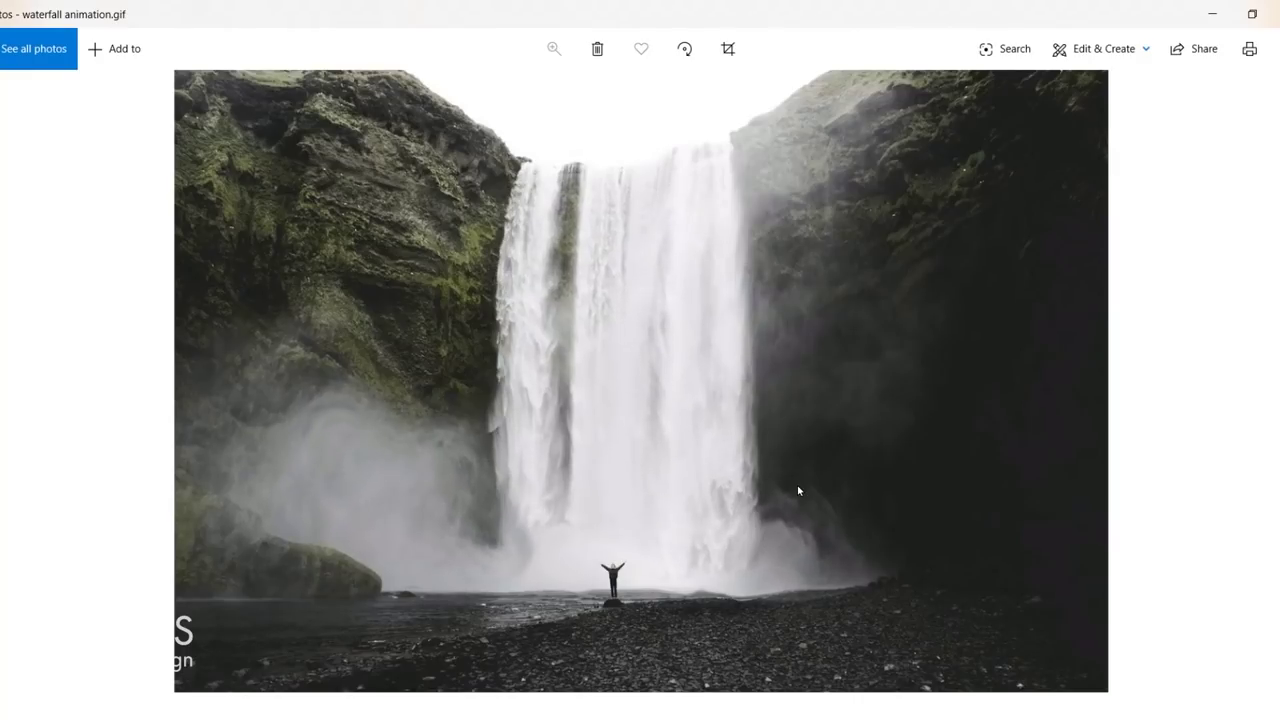